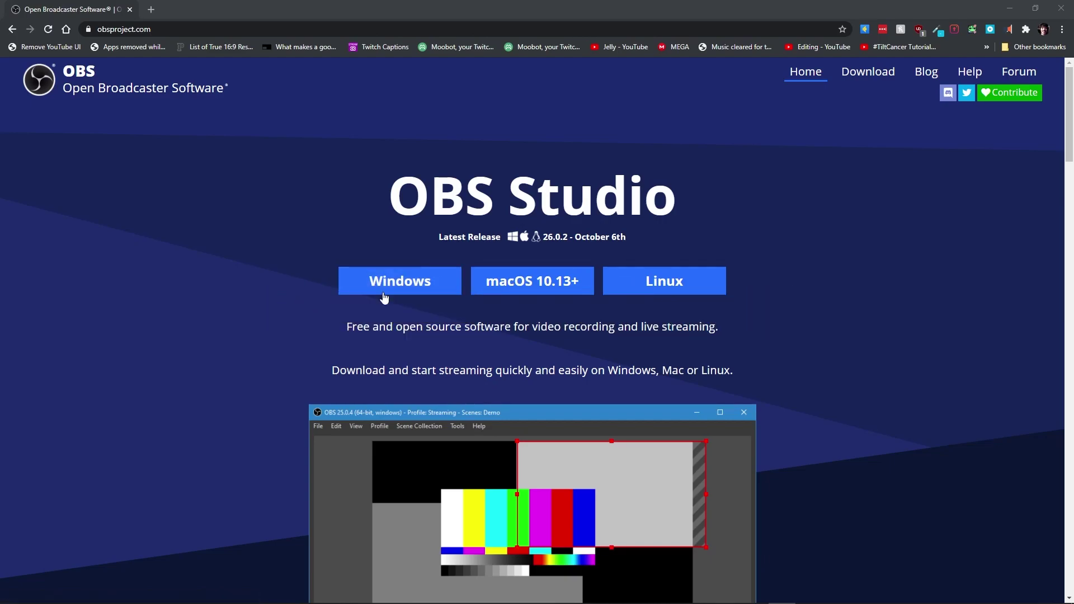
Download the Windows version of OBS Studio from the project's website
{"action": "left_click", "coordinate": [398, 285]}
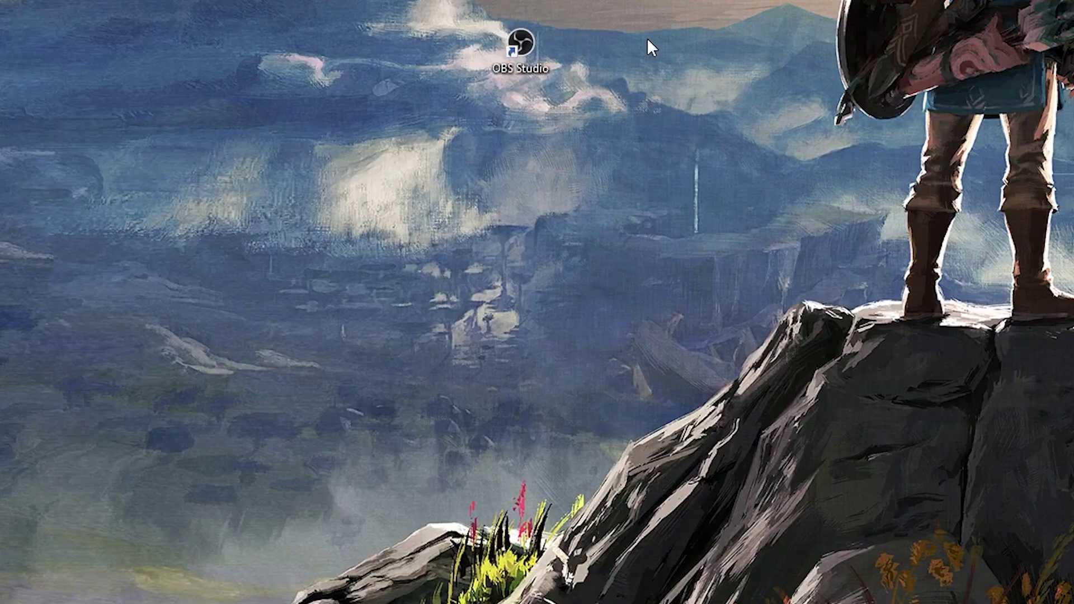
Set the OBS Studio desktop shortcut's compatibility properties to run the program as an administrator
{"action": "right_click", "coordinate": [522, 45]}
{"action": "left_click", "coordinate": [605, 554]}
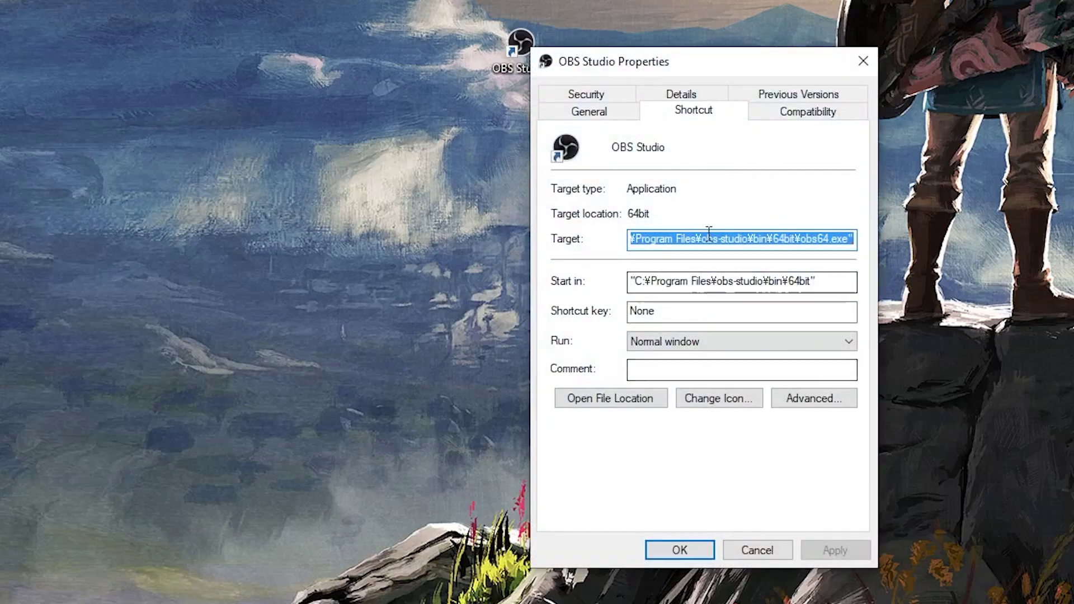
{"action": "left_click_drag", "start_coordinate": [718, 67], "coordinate": [496, 65]}
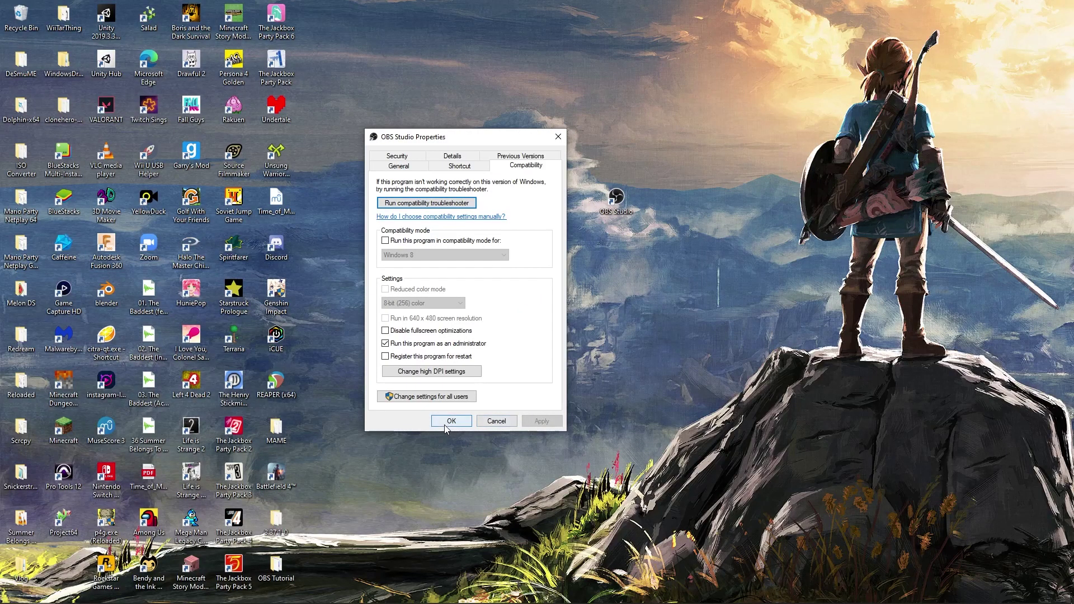
{"action": "left_click", "coordinate": [451, 425]}
Switch to OBS Studio and open its video settings
{"action": "mouse_move", "coordinate": [634, 600]}
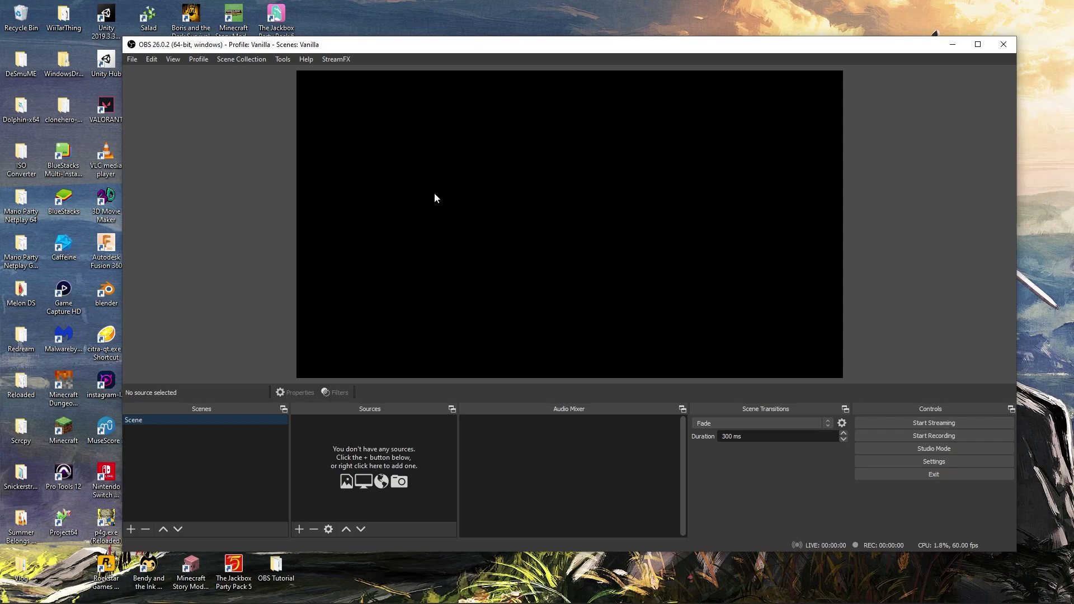
{"action": "left_click", "coordinate": [128, 61]}
{"action": "left_click", "coordinate": [137, 99]}
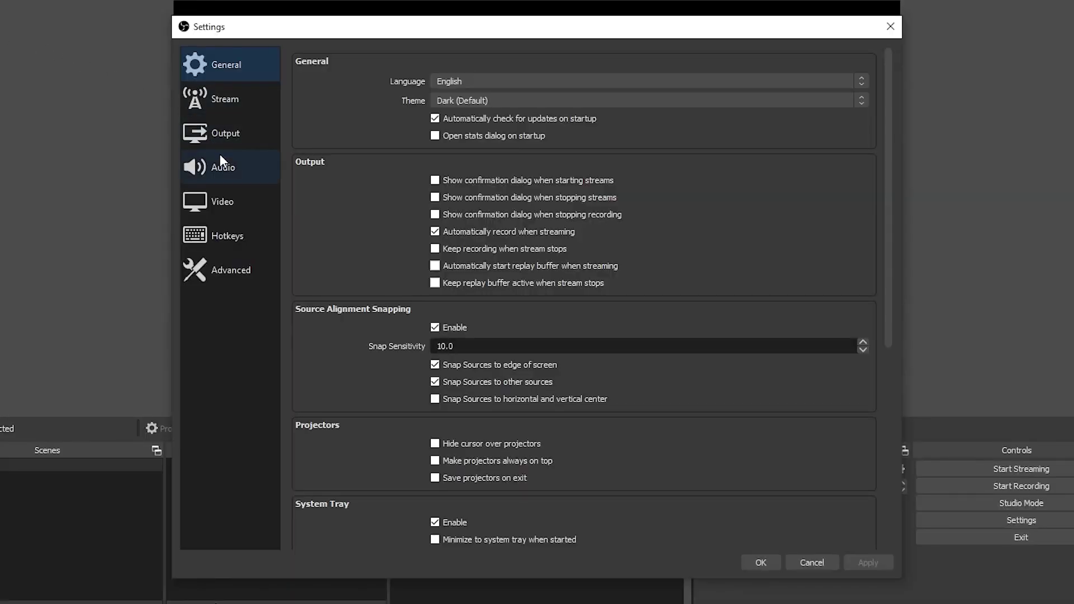
{"action": "left_click", "coordinate": [239, 204]}
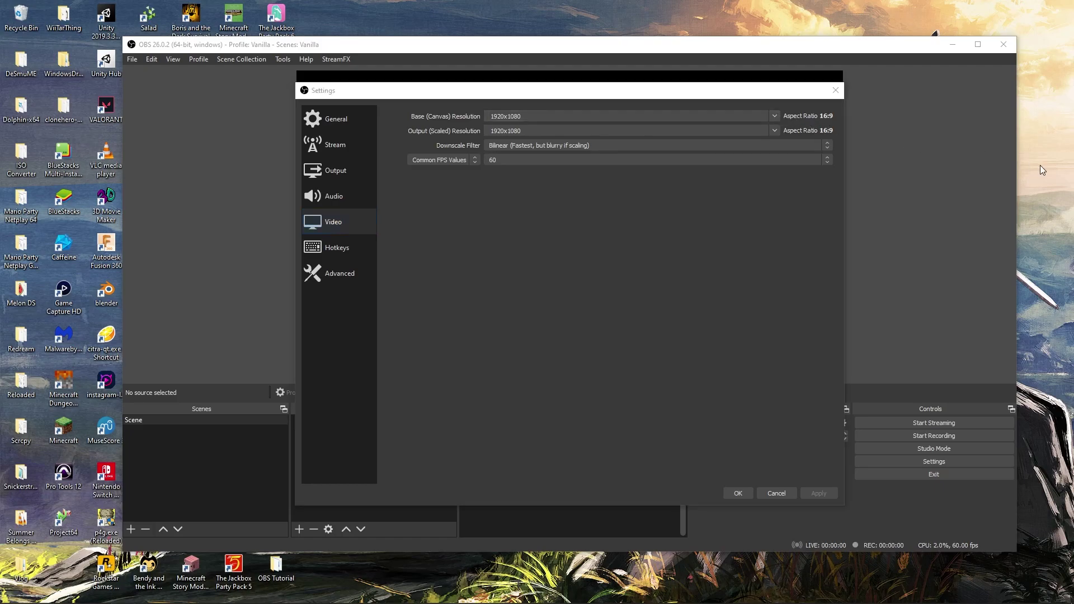
Check the monitor's resolution in the Windows display settings, and accept the video settings in OBS Studio
{"action": "right_click", "coordinate": [1040, 165]}
{"action": "left_click", "coordinate": [1028, 290]}
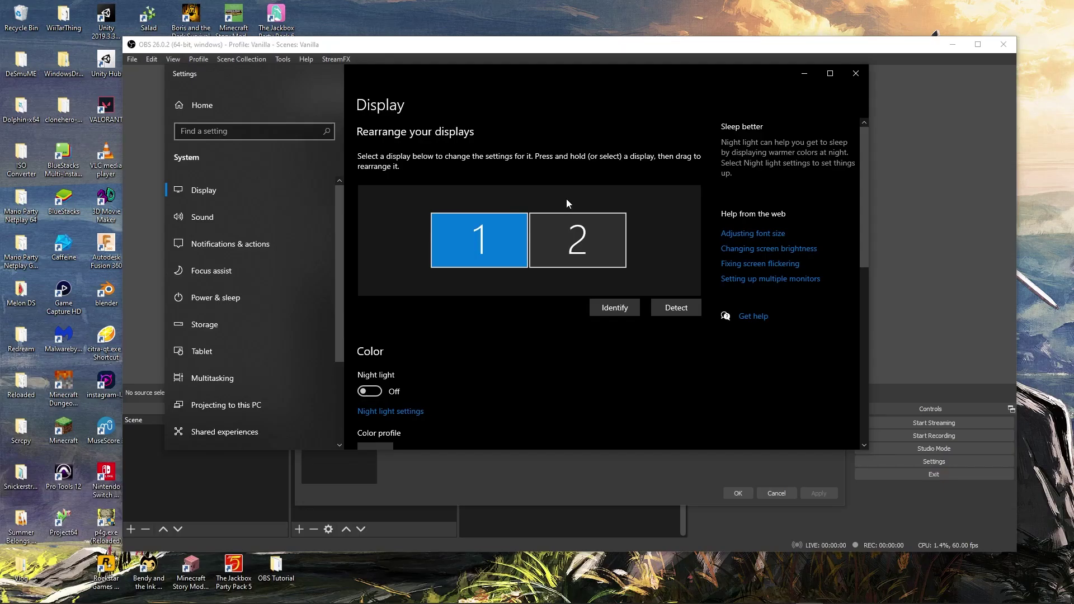
{"action": "scroll", "coordinate": [564, 201], "scroll_direction": "down", "scroll_amount": 7}
{"action": "left_click", "coordinate": [446, 380]}
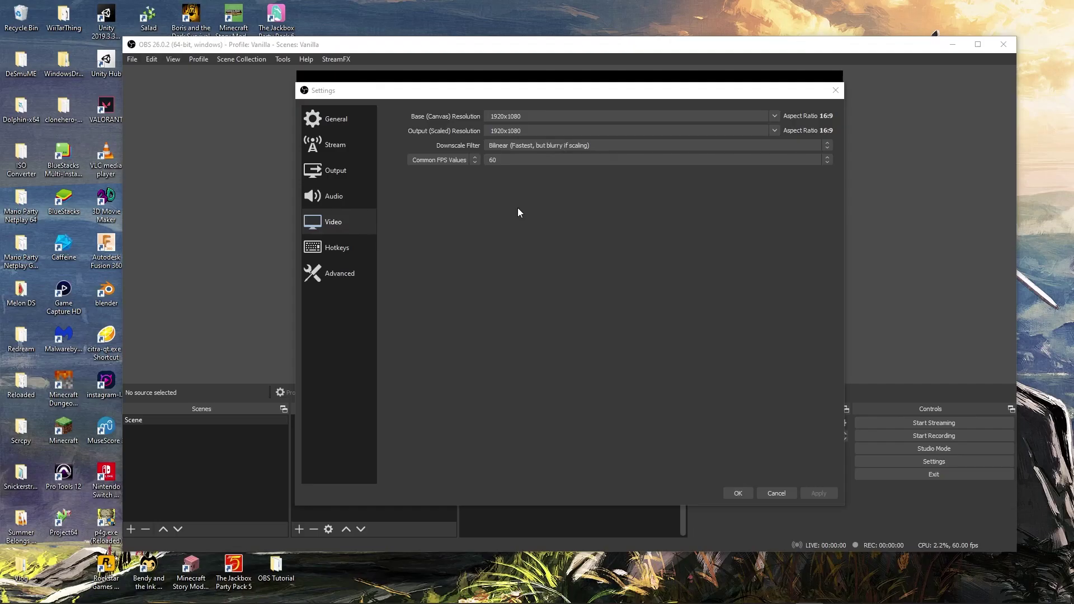
{"action": "left_click", "coordinate": [584, 215]}
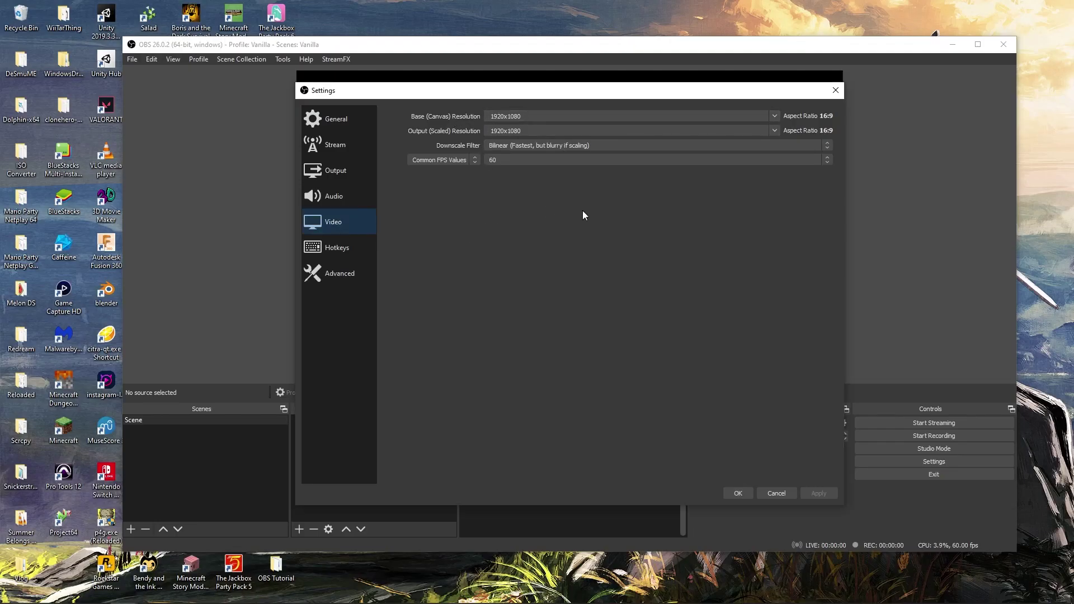
{"action": "left_click", "coordinate": [735, 497]}
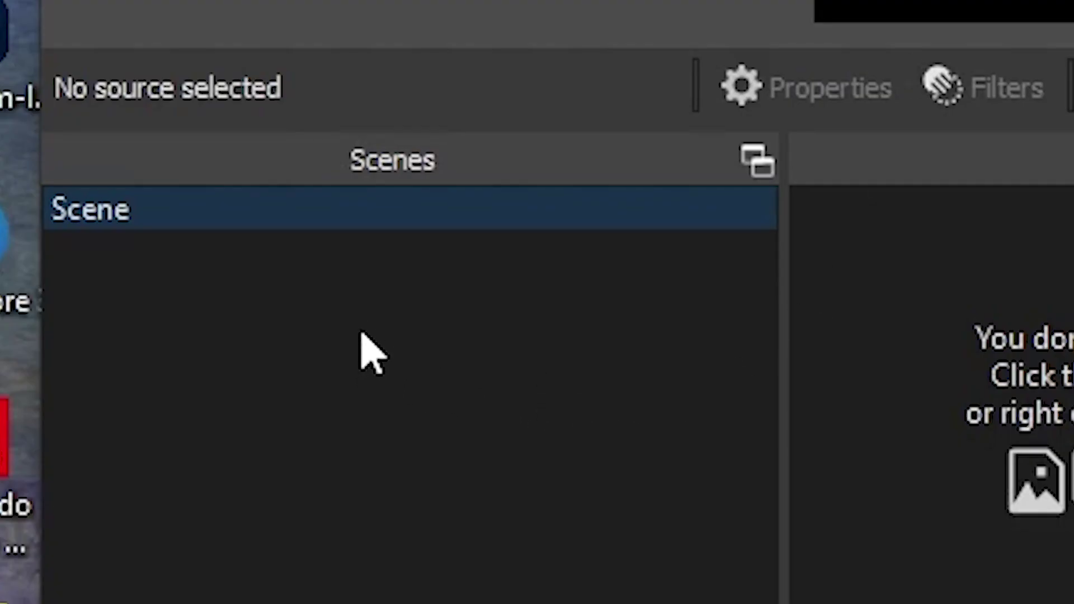
Rename the existing scene to Gameplay
{"action": "double_click", "coordinate": [311, 220]}
{"action": "type", "text": "Gameplay"}
{"action": "key", "text": "Return"}
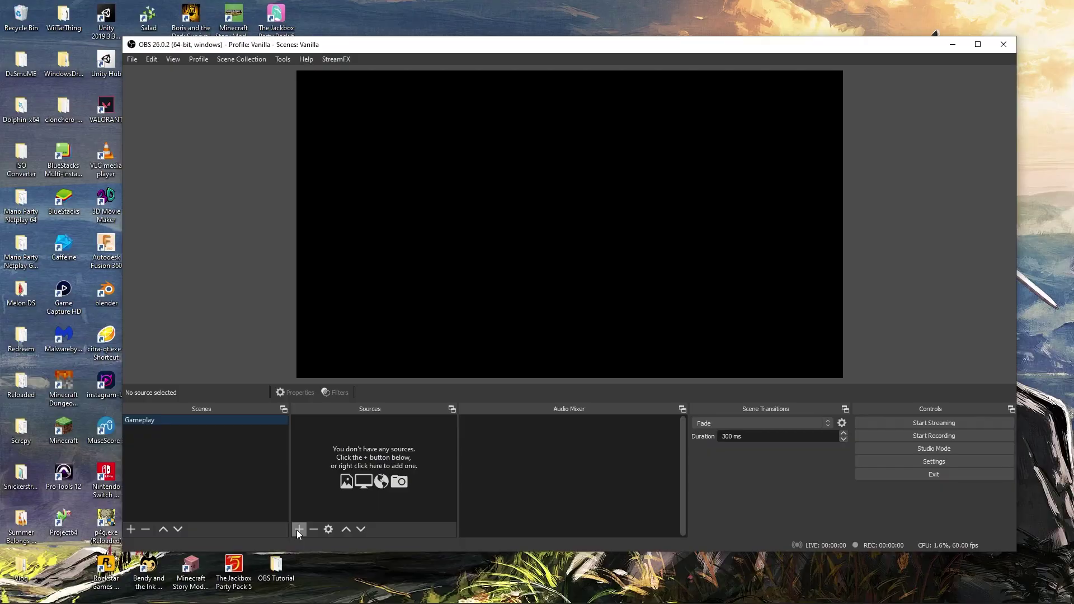
Add a Display Capture source named Monitor 2 to the Gameplay scene, capturing Display 1
{"action": "left_click", "coordinate": [253, 522]}
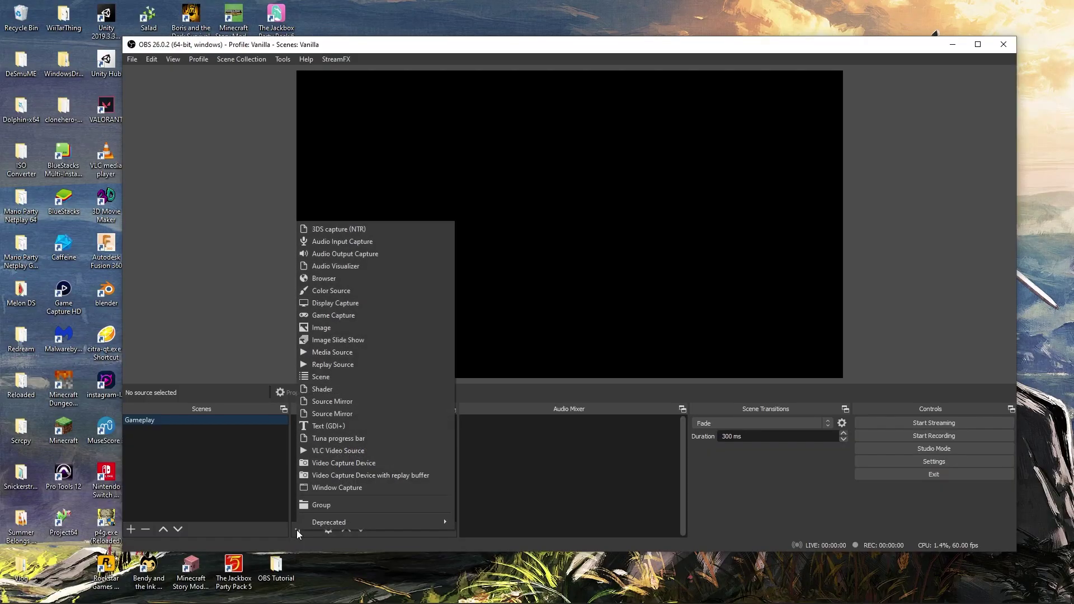
{"action": "left_click", "coordinate": [371, 304]}
{"action": "type", "text": "Monitor"}
{"action": "key", "text": "Return"}
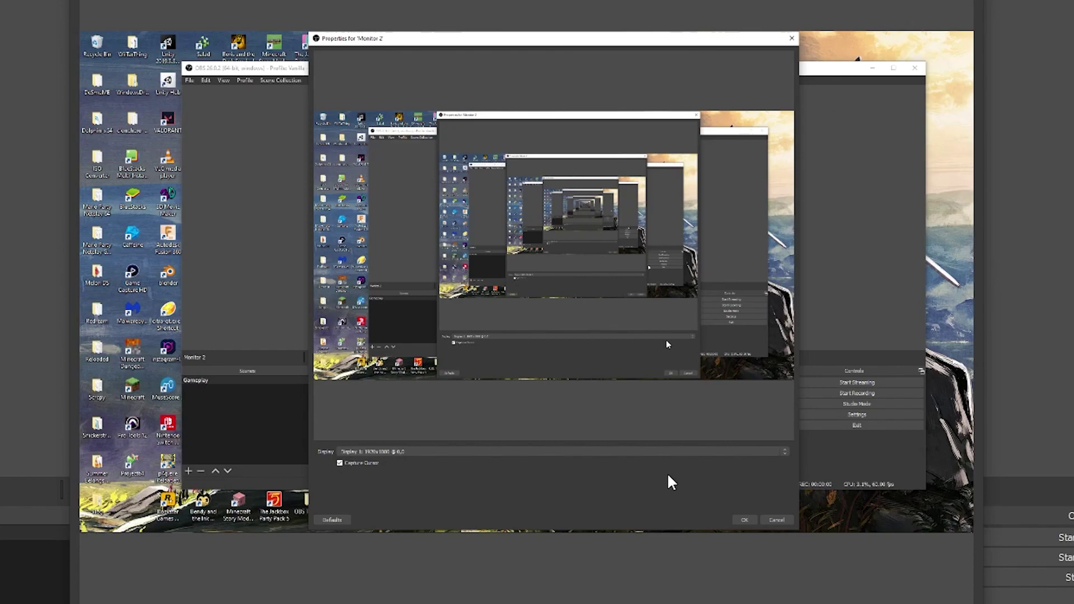
{"action": "left_click", "coordinate": [744, 520]}
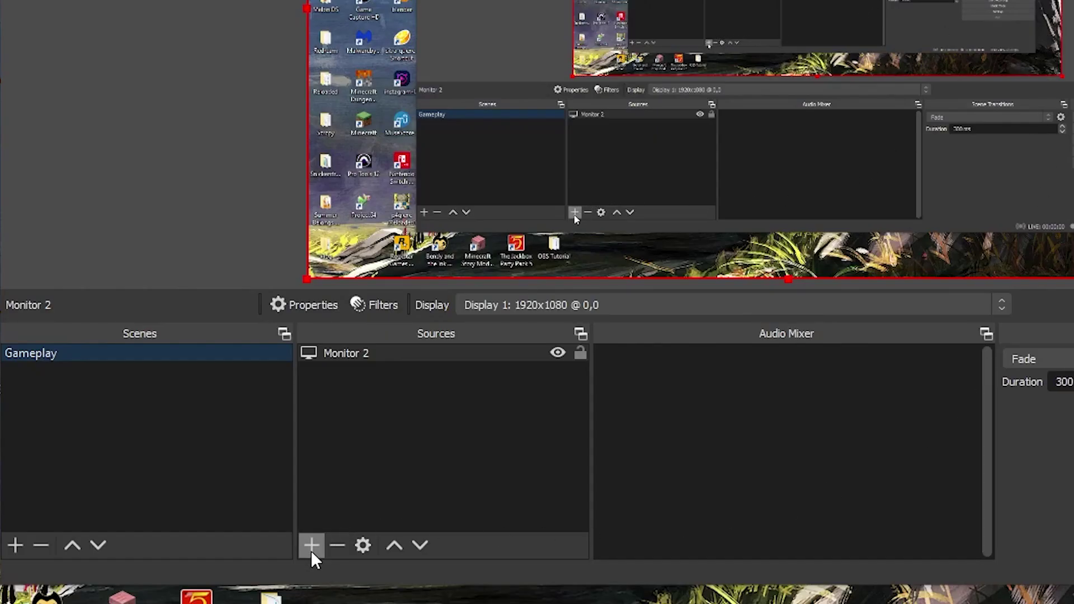
Add a Game Capture source named Battlefield to the Gameplay scene
{"action": "left_click", "coordinate": [311, 545]}
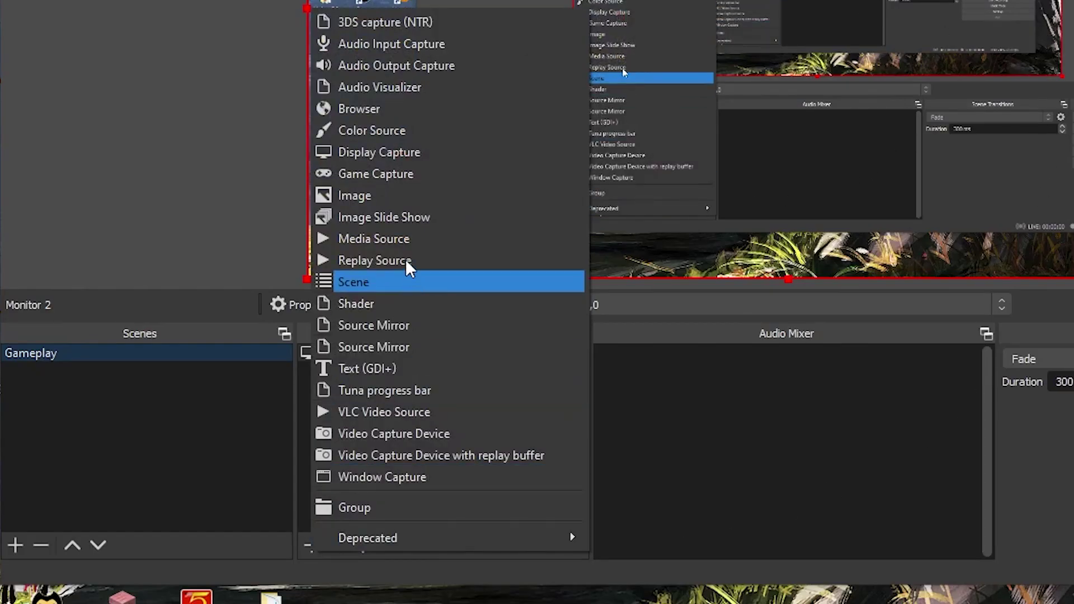
{"action": "left_click", "coordinate": [395, 148]}
{"action": "type", "text": "Battlefield"}
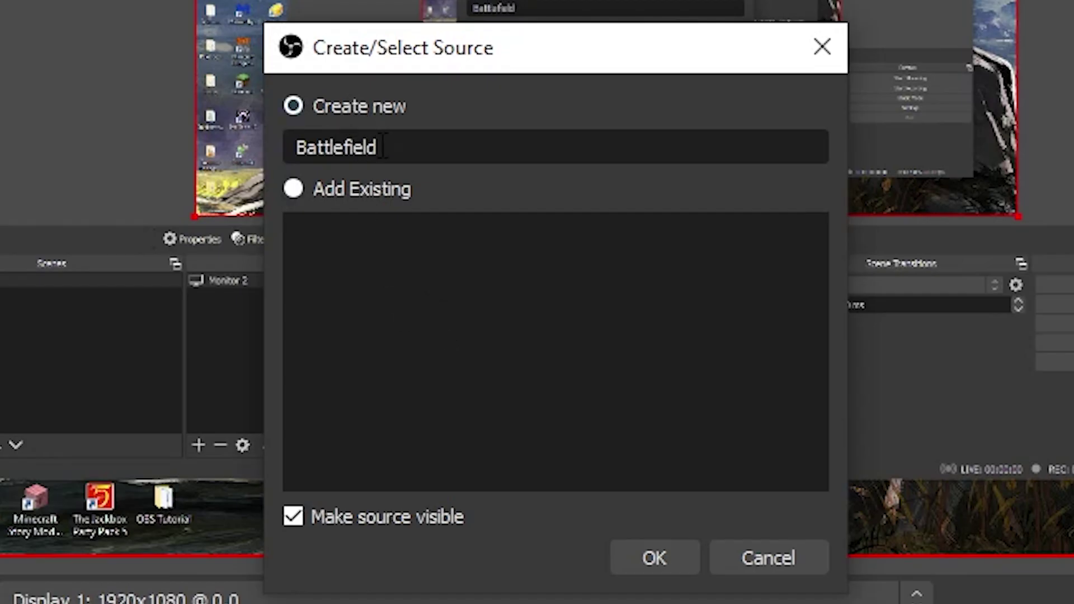
{"action": "key", "text": "Return"}
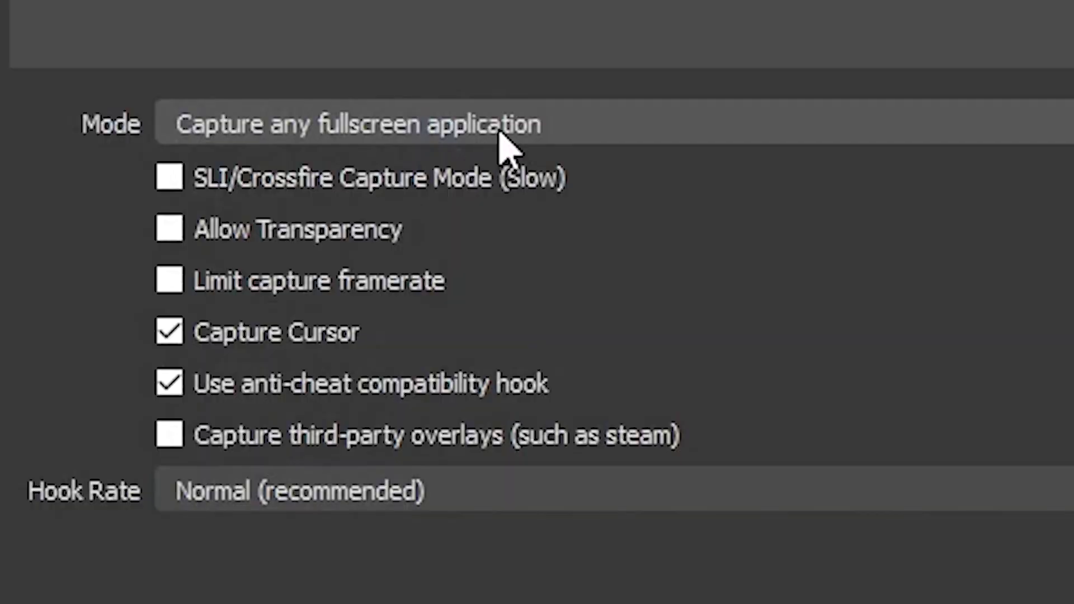
Set the Battlefield source's mode to Capture specific window and choose the Battlefield 4 window
{"action": "left_click", "coordinate": [376, 421]}
{"action": "left_click", "coordinate": [369, 436]}
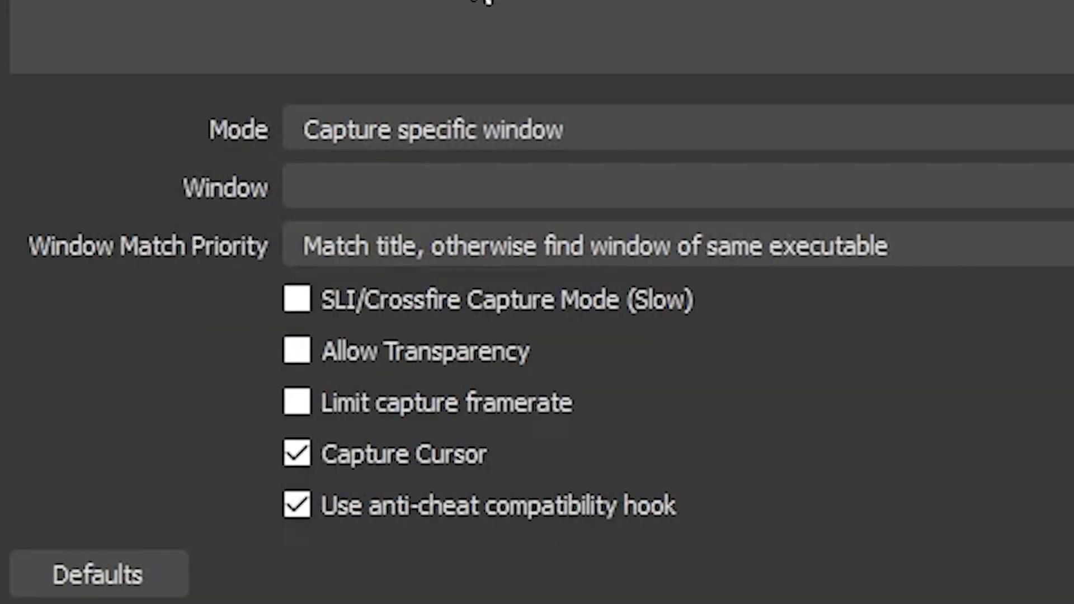
{"action": "left_click", "coordinate": [508, 187]}
{"action": "left_click", "coordinate": [549, 251]}
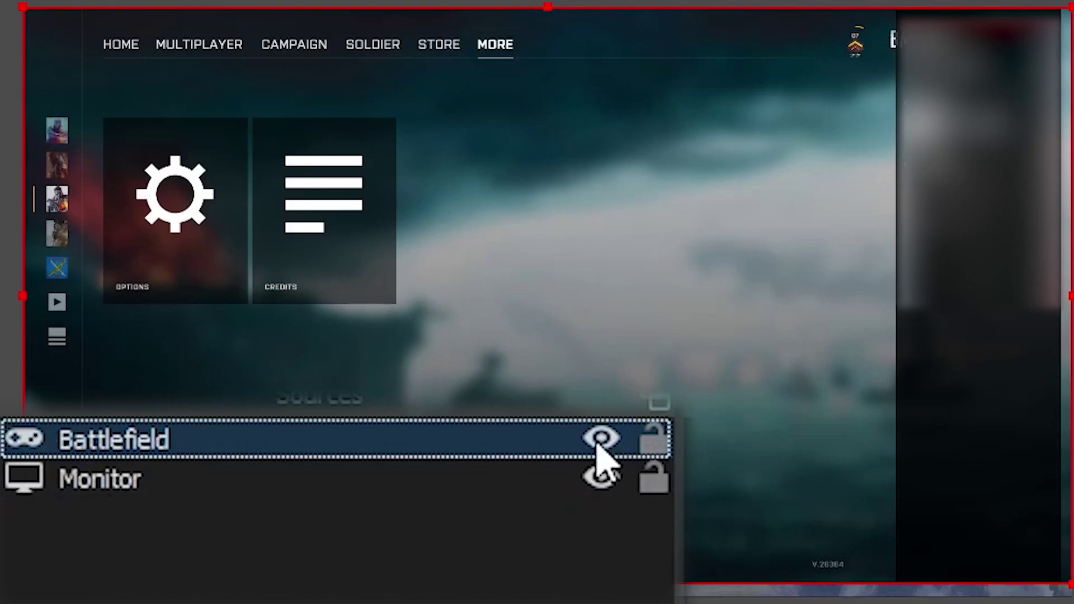
Try the Battlefield source's visibility and lock toggles, and move the unlocked source slightly down in the preview
{"action": "left_click", "coordinate": [412, 419]}
{"action": "left_click", "coordinate": [424, 417]}
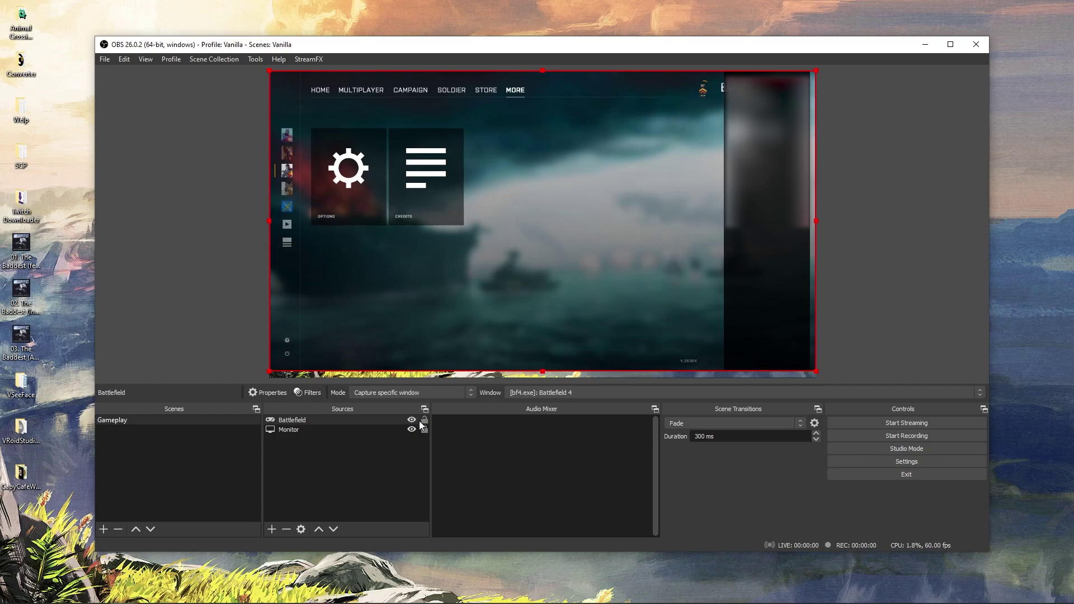
{"action": "left_click", "coordinate": [424, 420]}
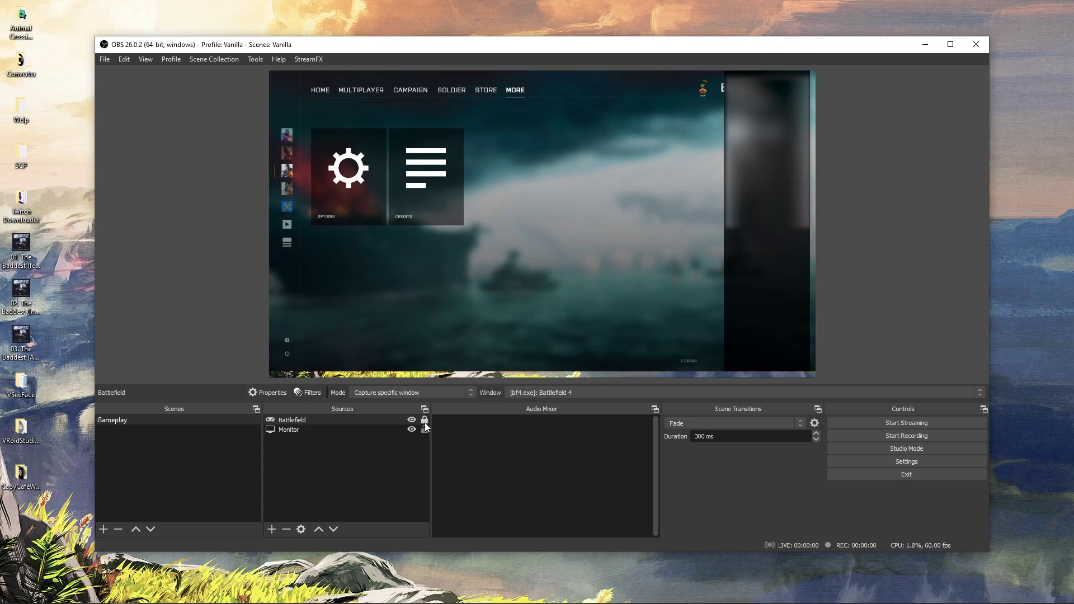
{"action": "left_click", "coordinate": [424, 421]}
{"action": "left_click_drag", "start_coordinate": [533, 240], "coordinate": [532, 256]}
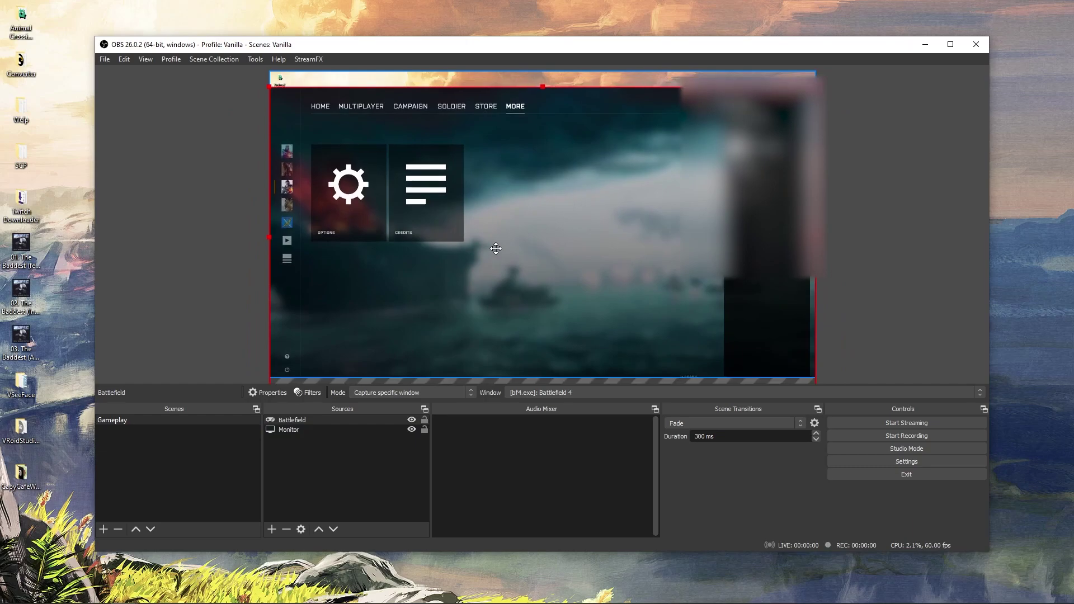
{"action": "left_click", "coordinate": [424, 421]}
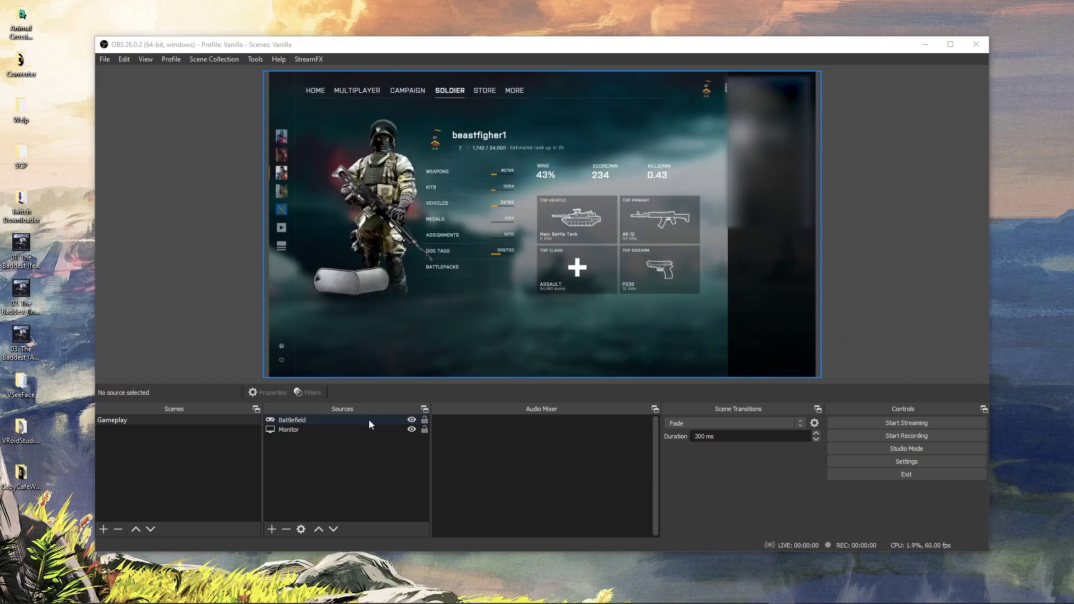
Delete the Battlefield source from the Gameplay scene
{"action": "left_click", "coordinate": [368, 420]}
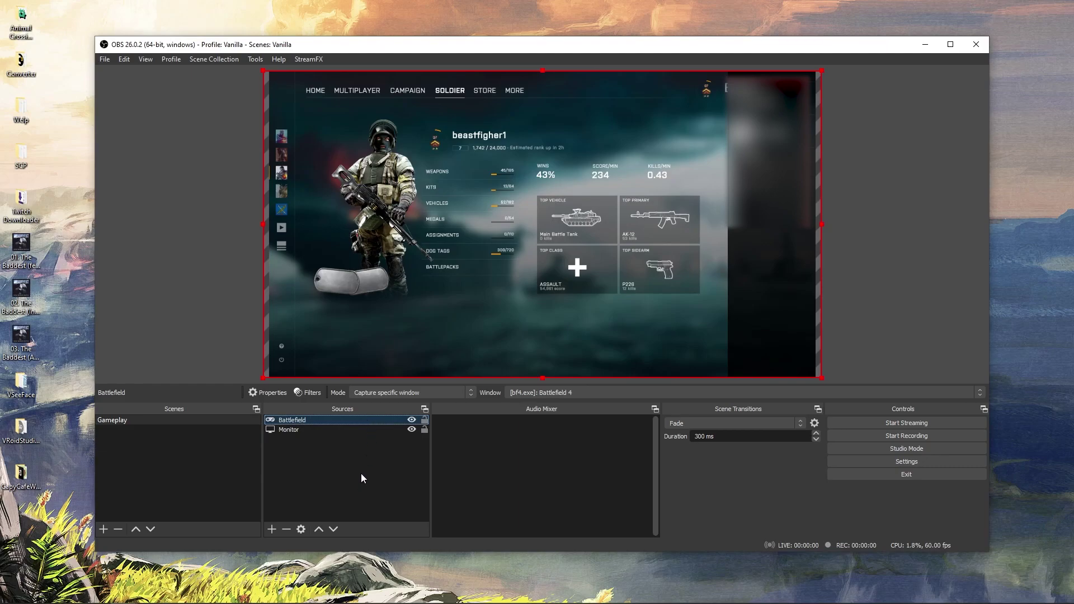
{"action": "key", "text": "Delete"}
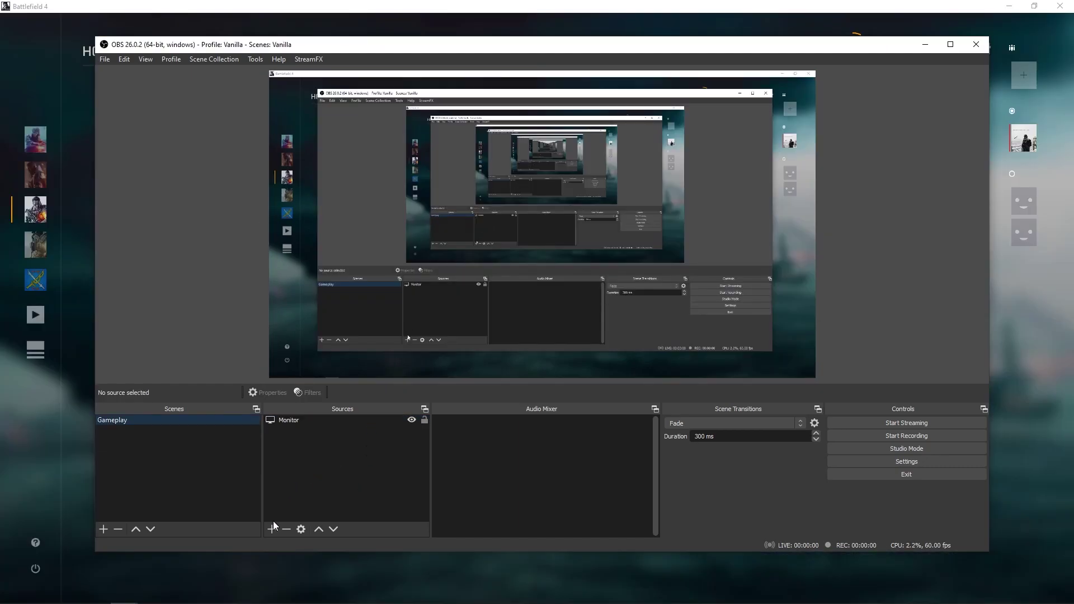
Add a Video Capture Device source named Camera, using Cam Link as its device
{"action": "left_click", "coordinate": [272, 528]}
{"action": "left_click", "coordinate": [316, 461]}
{"action": "type", "text": "Cam"}
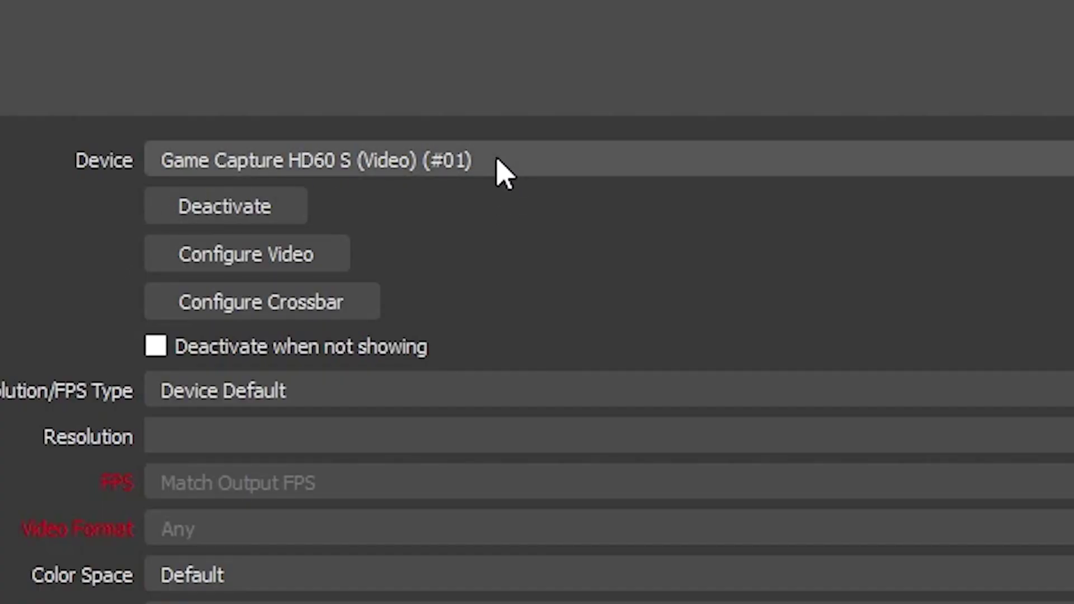
{"action": "left_click", "coordinate": [497, 159]}
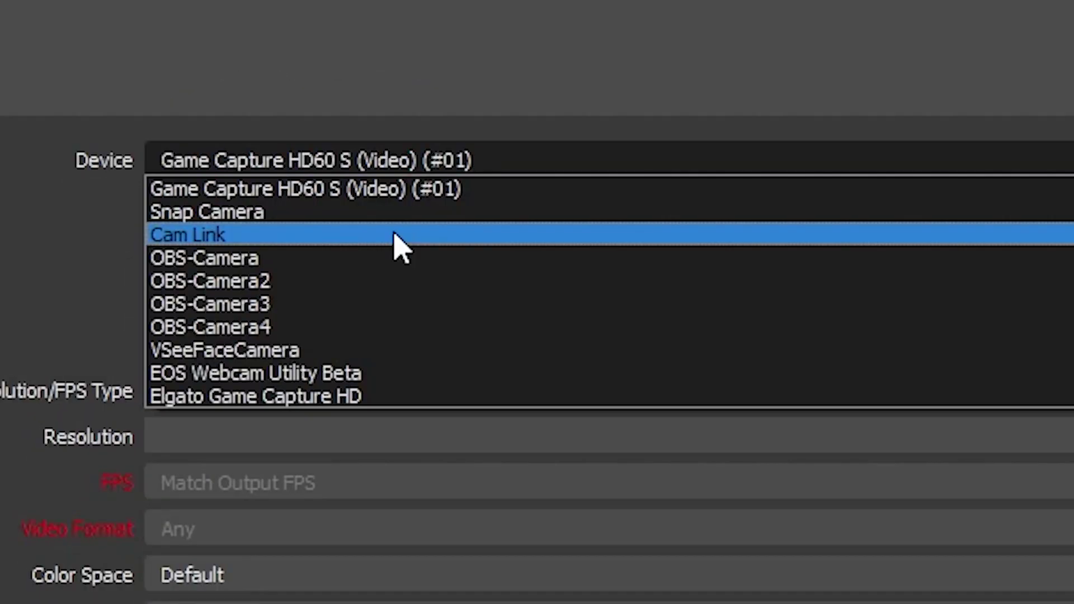
{"action": "left_click", "coordinate": [399, 246]}
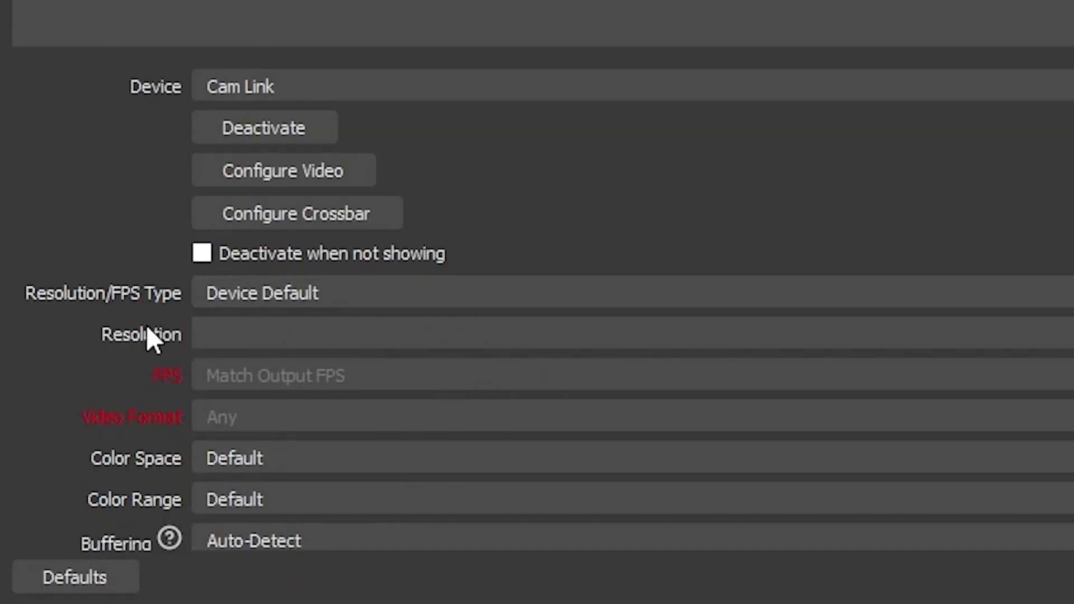
{"action": "left_click", "coordinate": [400, 293]}
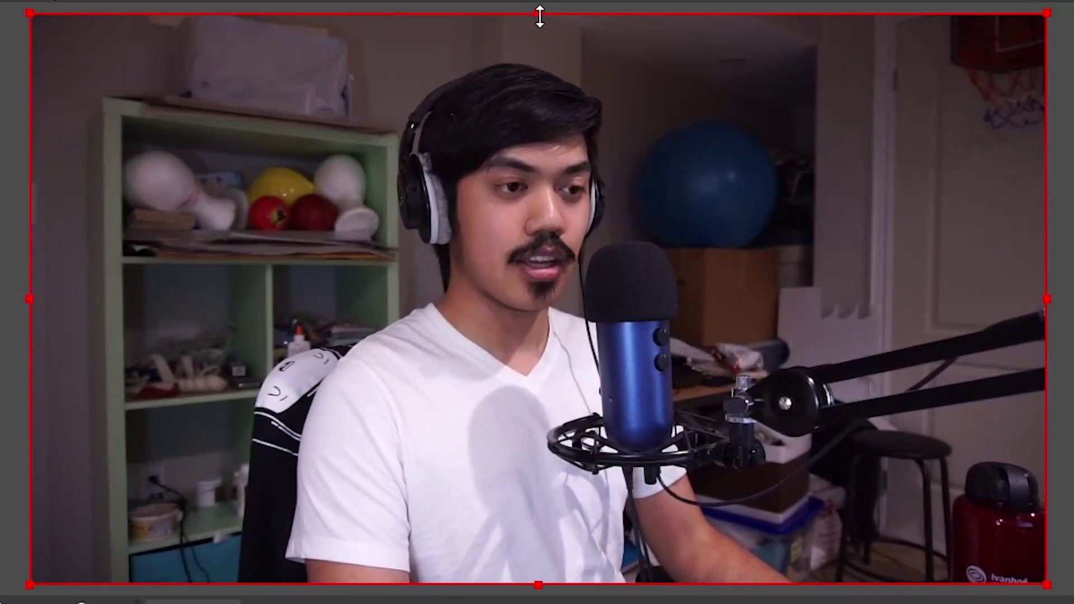
Shrink the Camera source and place it near the left edge of the canvas
{"action": "left_click_drag", "start_coordinate": [538, 13], "coordinate": [336, 408]}
{"action": "left_click_drag", "start_coordinate": [193, 490], "coordinate": [210, 299]}
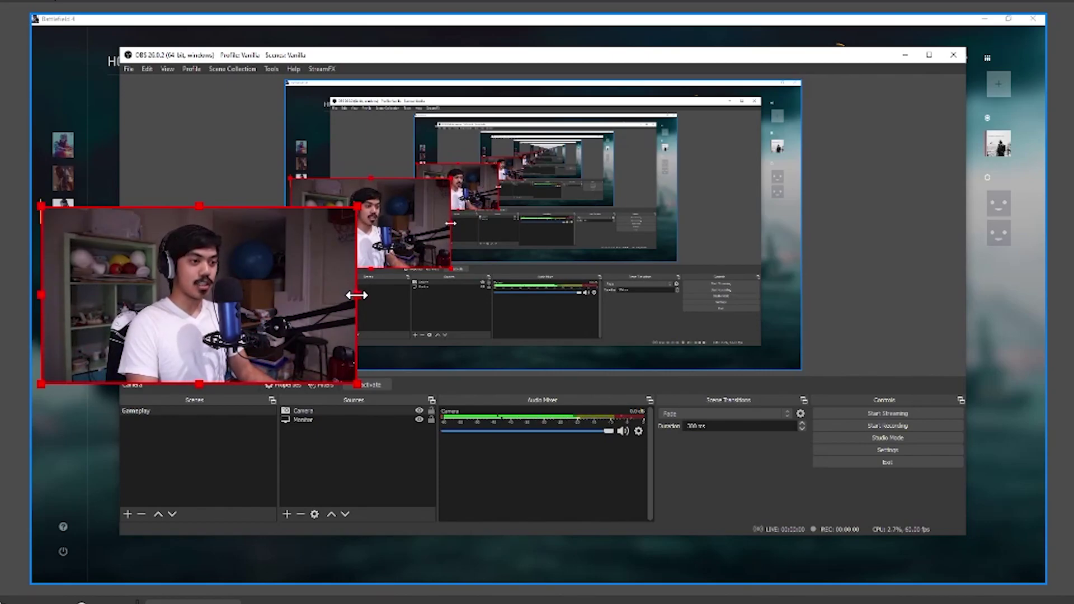
Crop the left and right sides of the Camera source closer around the person
{"action": "left_click_drag", "start_coordinate": [361, 291], "coordinate": [298, 292]}
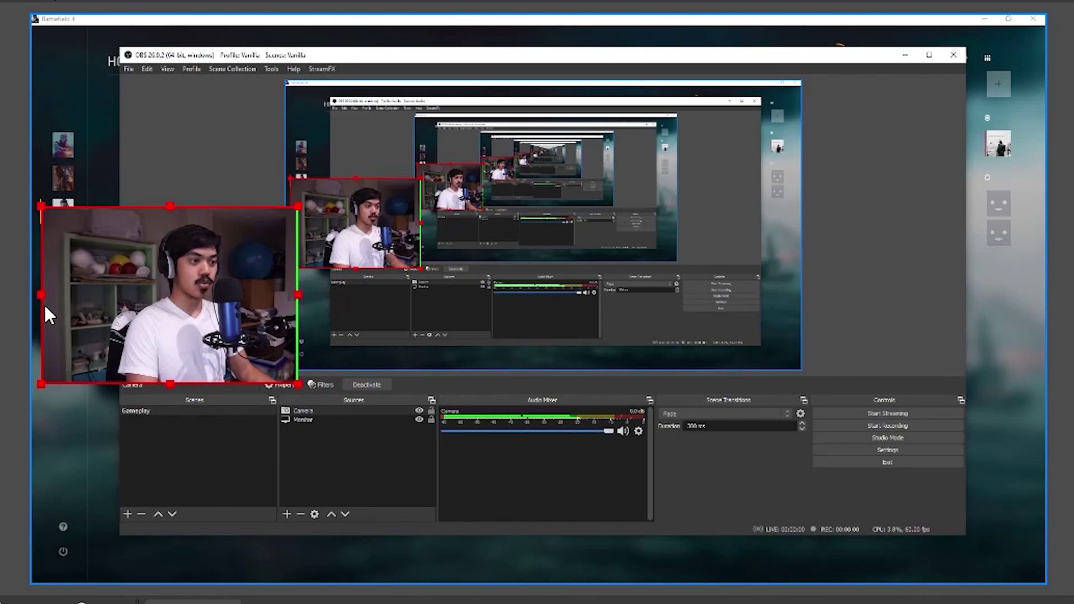
{"action": "left_click_drag", "start_coordinate": [41, 294], "coordinate": [101, 293]}
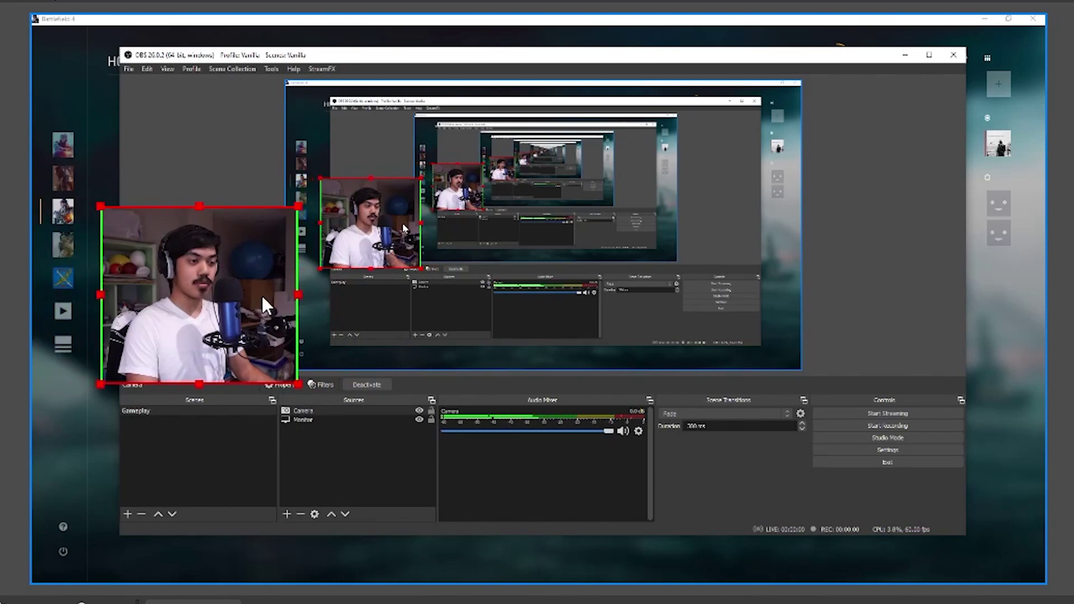
{"action": "left_click_drag", "start_coordinate": [298, 295], "coordinate": [281, 294]}
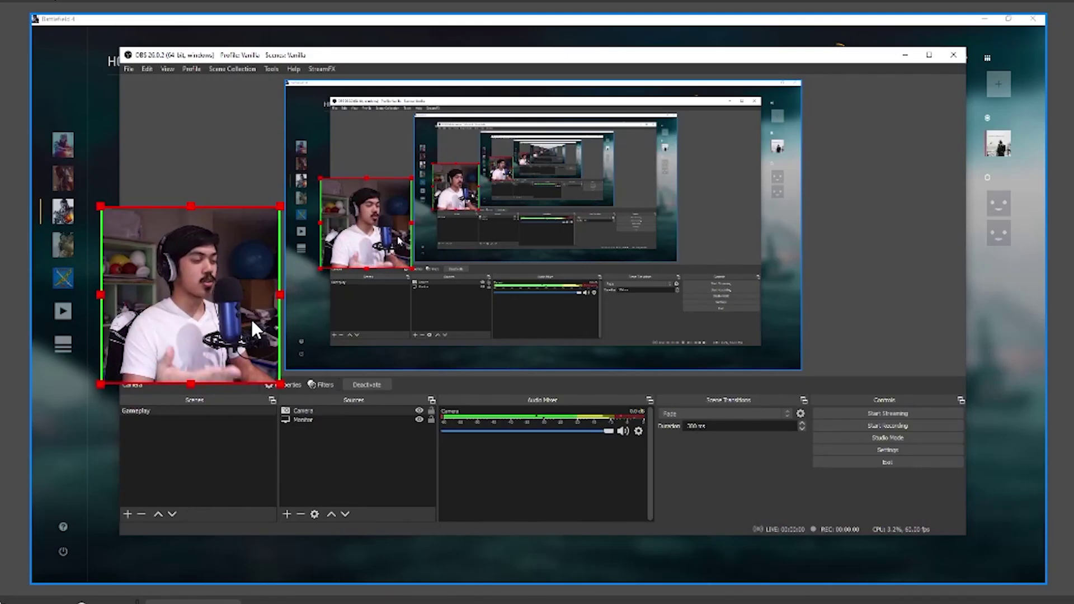
Stretch the Camera source horizontally across the canvas and reset its transform
{"action": "left_click_drag", "start_coordinate": [278, 296], "coordinate": [1069, 292]}
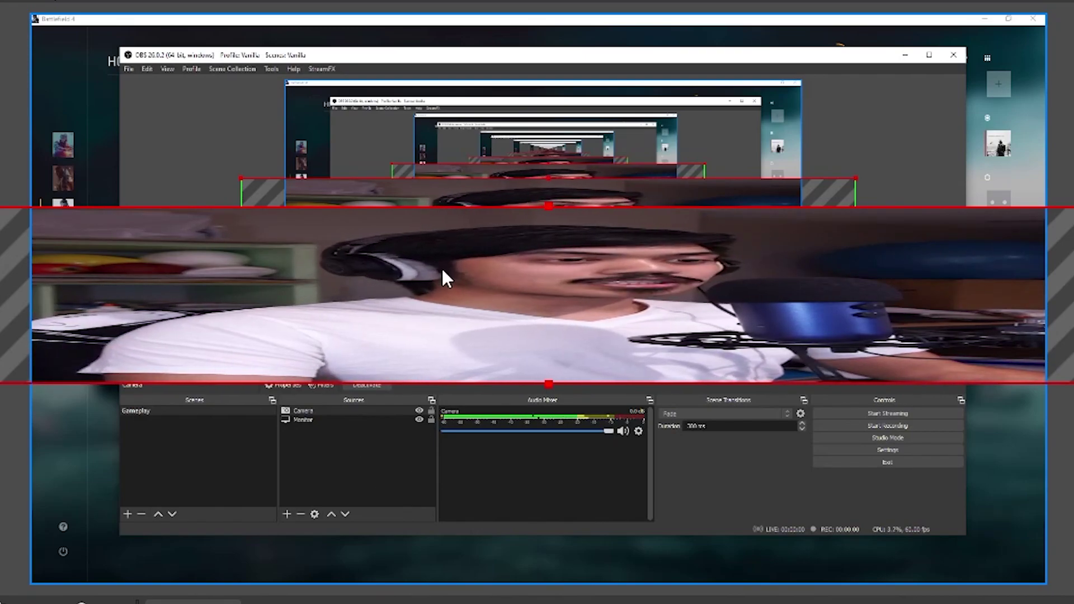
{"action": "right_click", "coordinate": [410, 286]}
{"action": "mouse_move", "coordinate": [501, 343]}
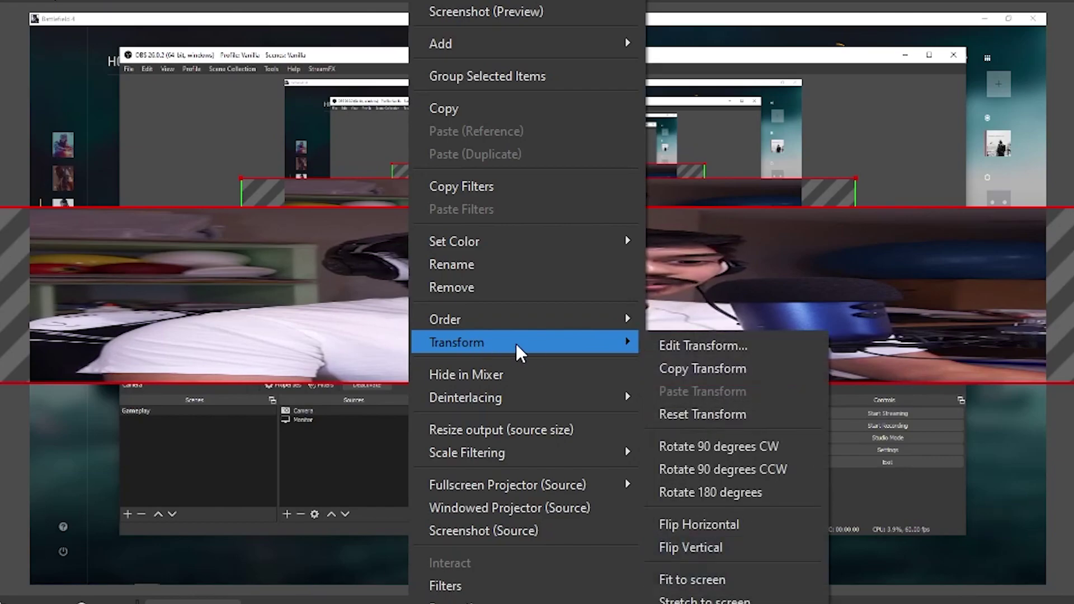
{"action": "left_click", "coordinate": [726, 414]}
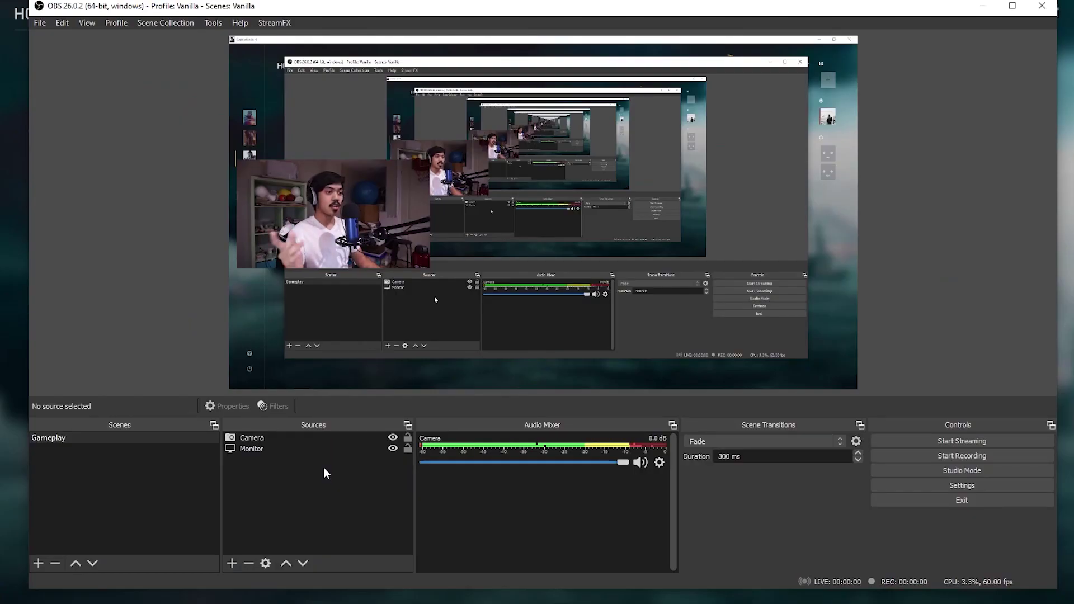
Move the Camera source below Monitor in the source order and raise it back above Monitor
{"action": "left_click", "coordinate": [284, 440]}
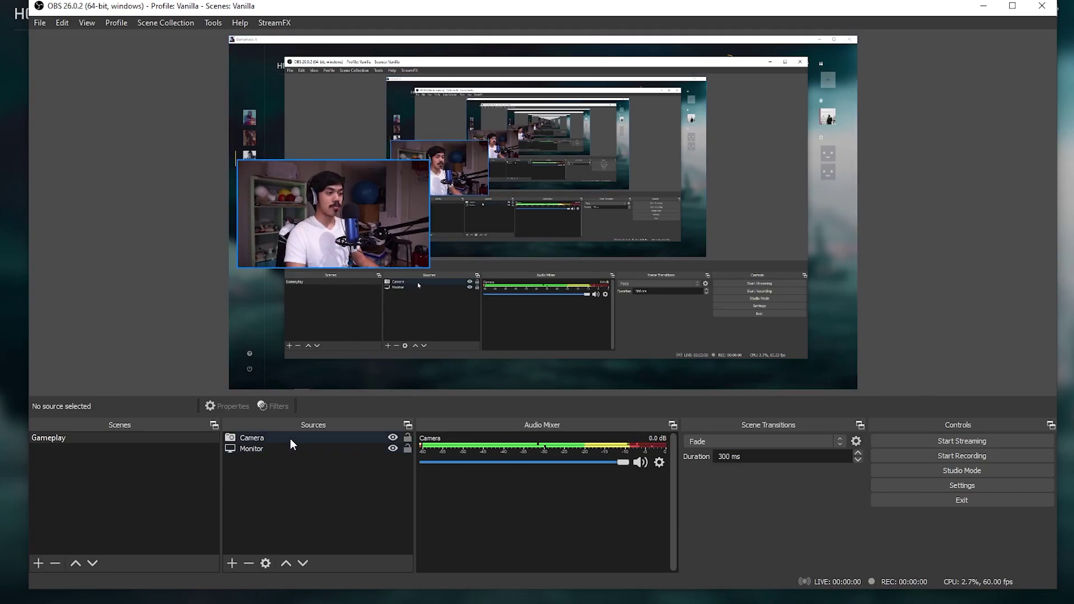
{"action": "left_click_drag", "start_coordinate": [287, 437], "coordinate": [287, 452]}
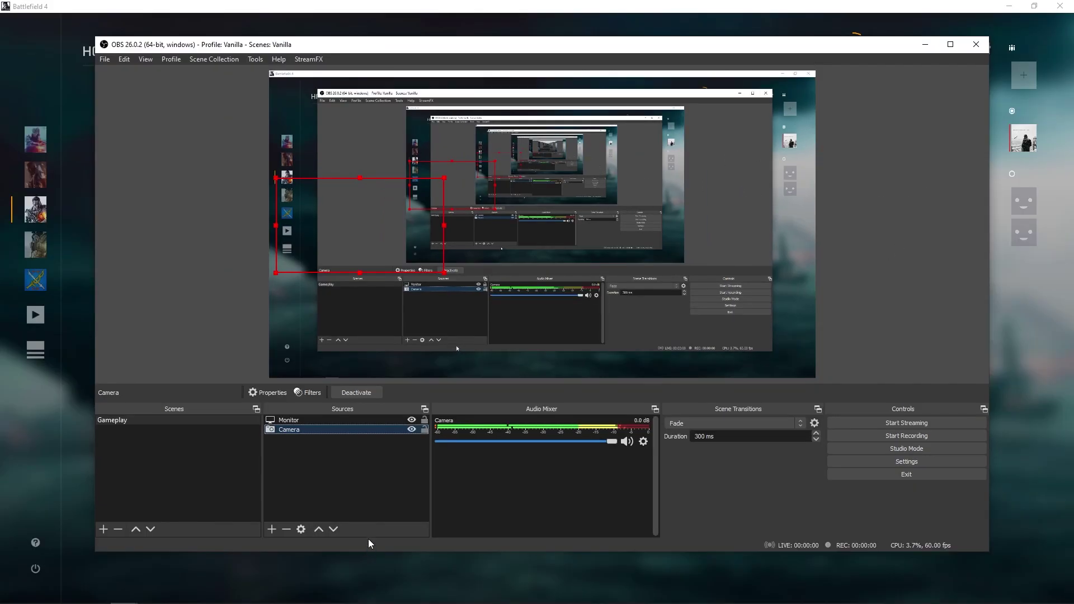
{"action": "left_click", "coordinate": [319, 528]}
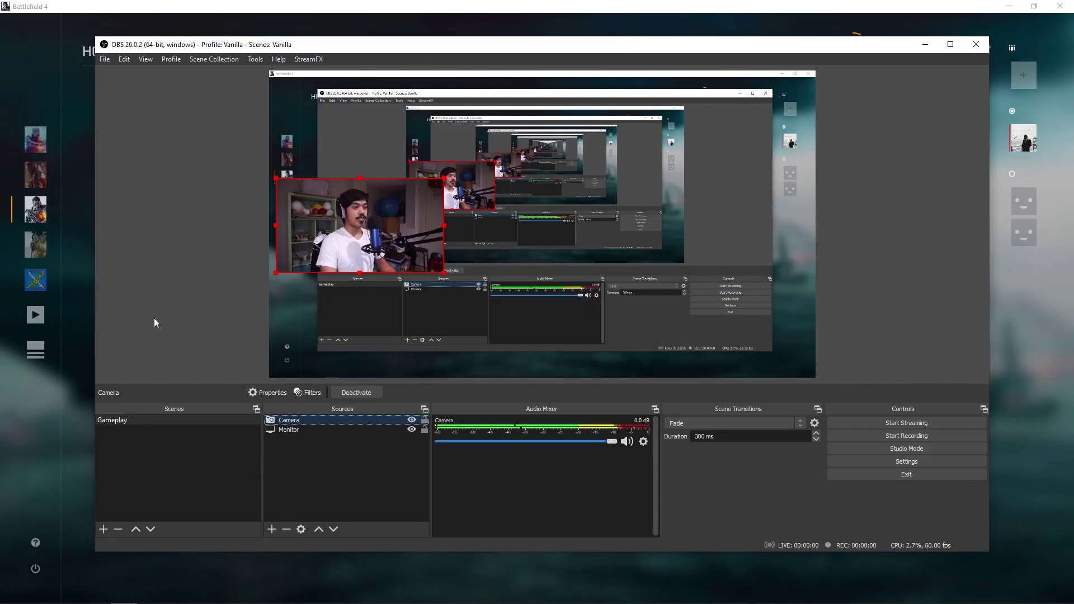
Add an Image source named Camera Border to the Gameplay scene, using the file webcam 16x9.png
{"action": "left_click", "coordinate": [272, 529]}
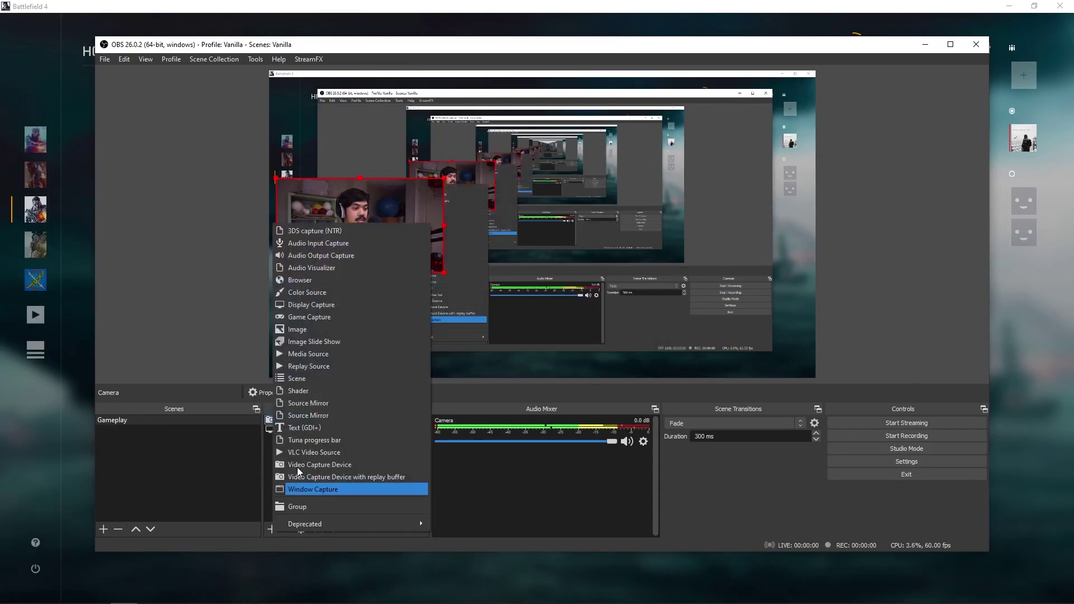
{"action": "left_click", "coordinate": [303, 330]}
{"action": "type", "text": "Camera "}
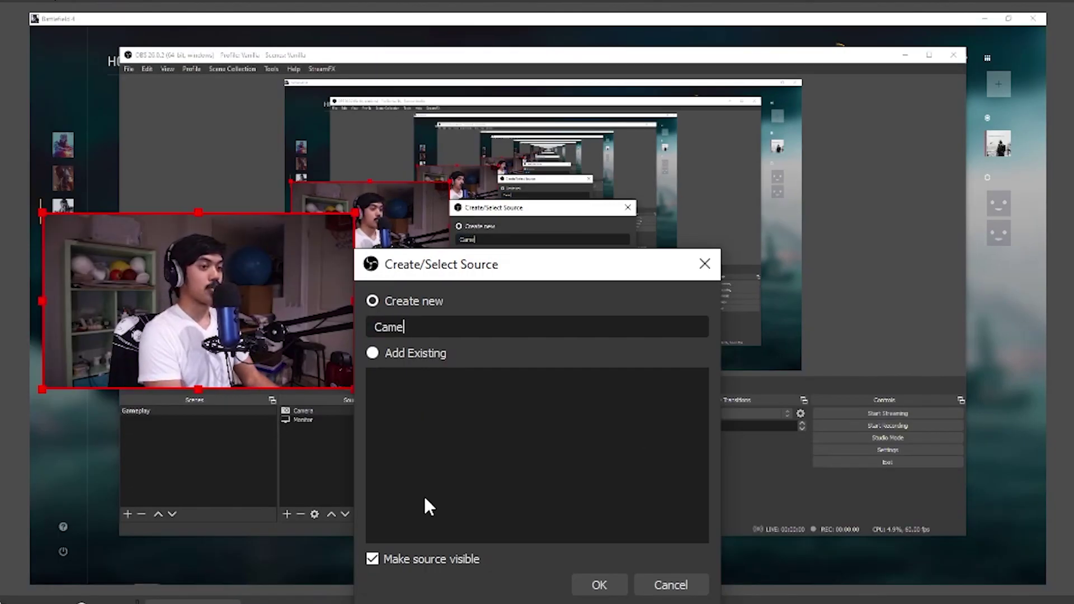
{"action": "type", "text": "Border"}
{"action": "key", "text": "Return"}
{"action": "left_click", "coordinate": [771, 585]}
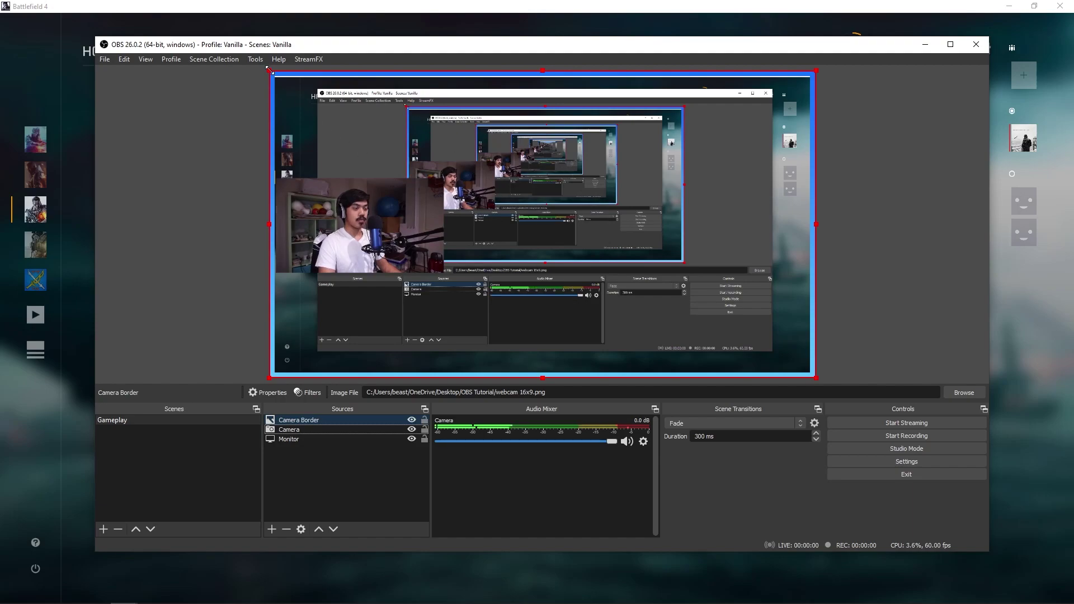
Shrink the Camera Border image to the size of the camera picture and align it as a frame around it
{"action": "left_click_drag", "start_coordinate": [269, 70], "coordinate": [643, 264]}
{"action": "left_click_drag", "start_coordinate": [678, 309], "coordinate": [310, 221]}
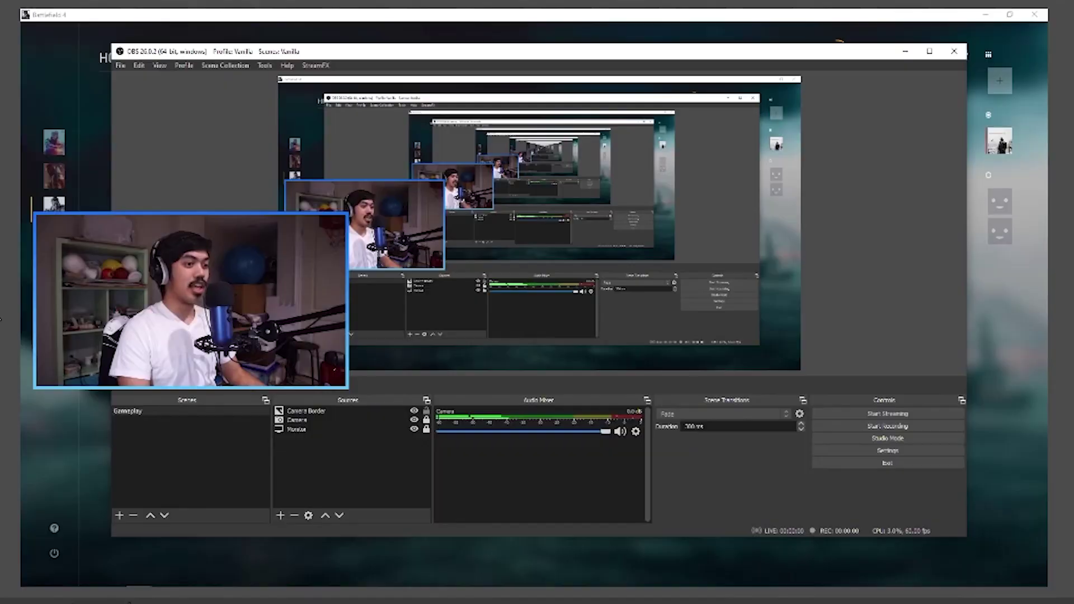
{"action": "mouse_move", "coordinate": [105, 302]}
{"action": "left_mouse_down"}
{"action": "mouse_move", "coordinate": [95, 319]}
{"action": "mouse_move", "coordinate": [92, 292]}
{"action": "mouse_move", "coordinate": [109, 308]}
{"action": "mouse_move", "coordinate": [84, 312]}
{"action": "mouse_move", "coordinate": [101, 324]}
{"action": "mouse_move", "coordinate": [91, 314]}
{"action": "mouse_move", "coordinate": [111, 312]}
{"action": "left_mouse_up"}
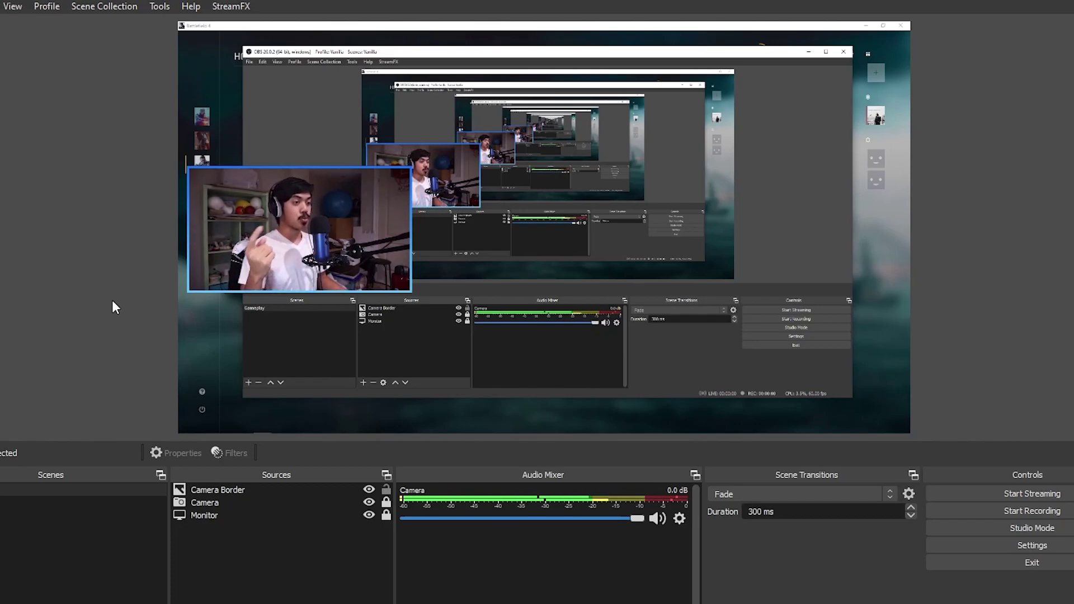
Group the Camera Border and Camera sources under the default name Group, and move the group around the canvas
{"action": "left_click", "coordinate": [241, 489]}
{"action": "left_click", "coordinate": [251, 502], "text": "ctrl"}
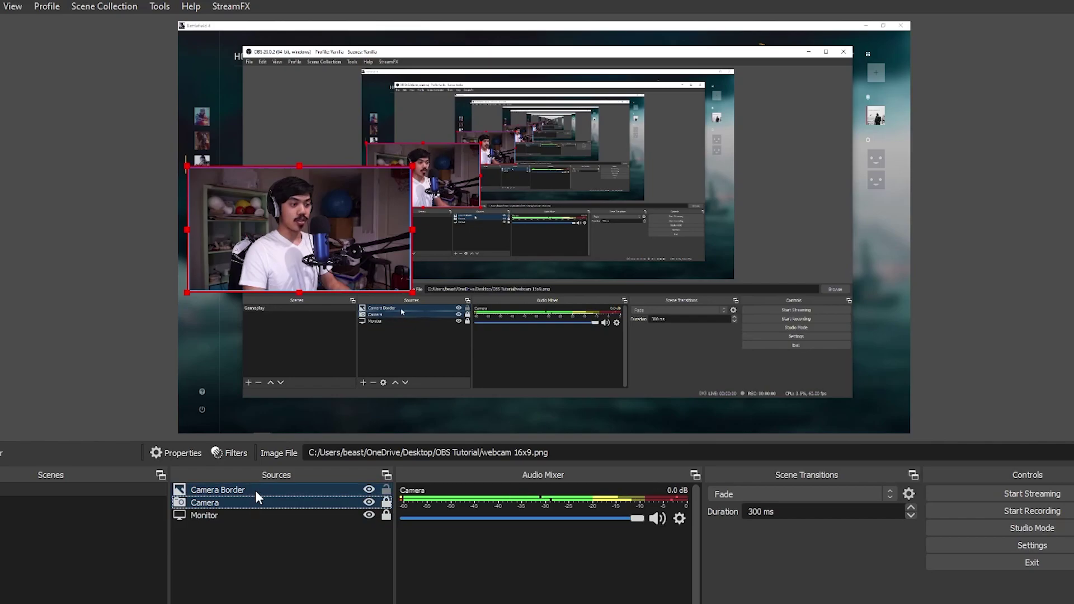
{"action": "right_click", "coordinate": [256, 489]}
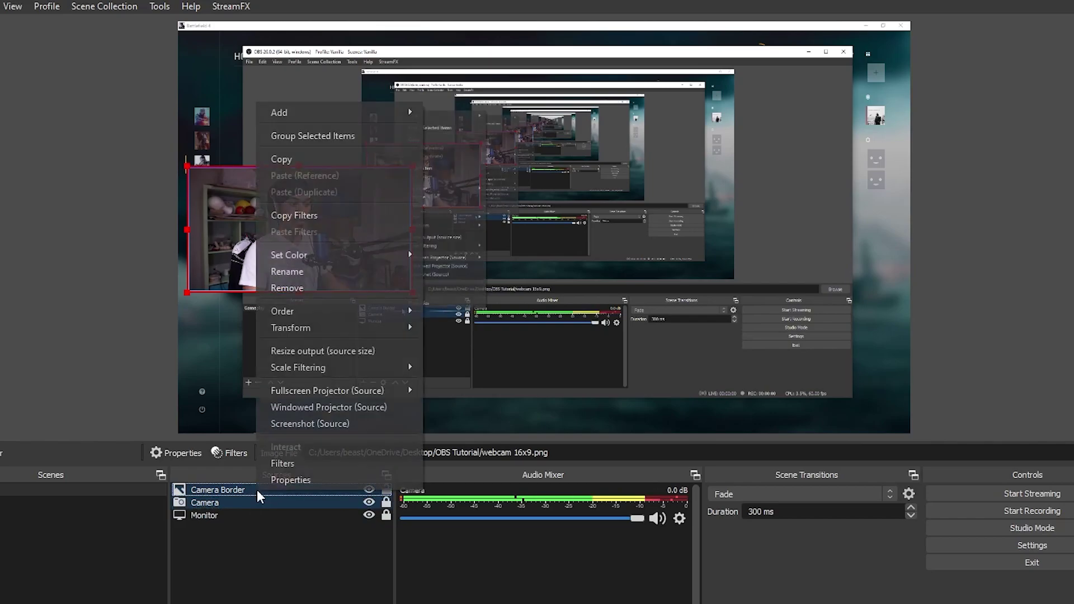
{"action": "left_click", "coordinate": [337, 136]}
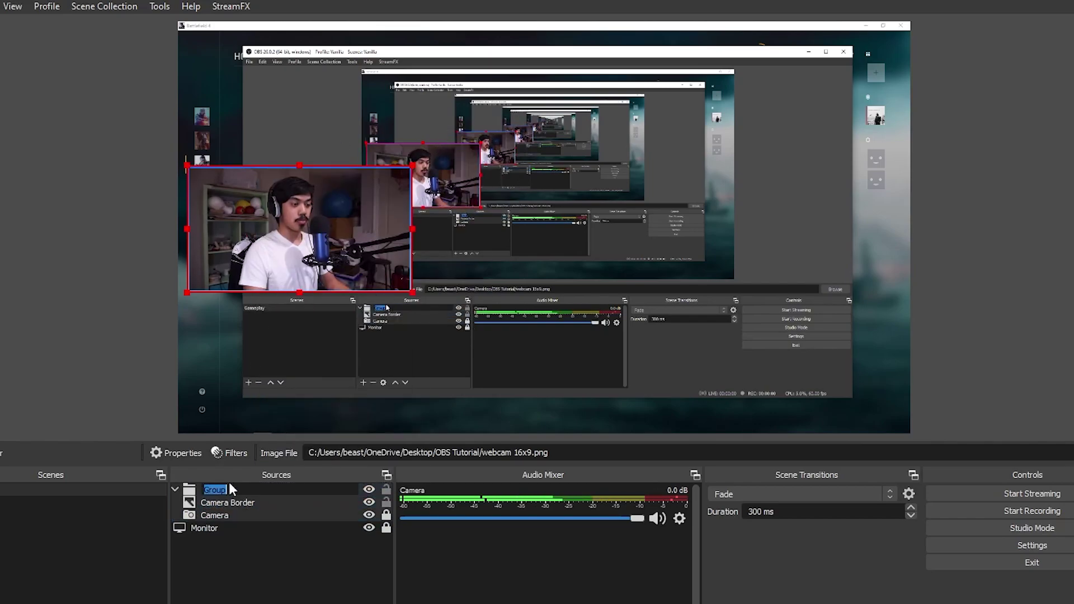
{"action": "key", "text": "Return"}
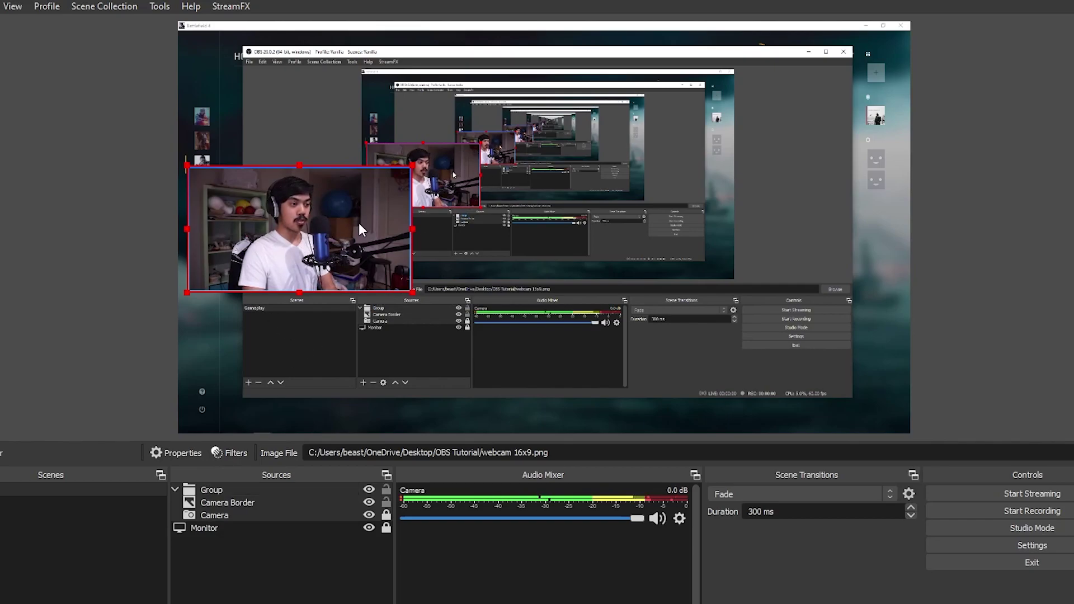
{"action": "left_click_drag", "start_coordinate": [340, 232], "coordinate": [545, 273]}
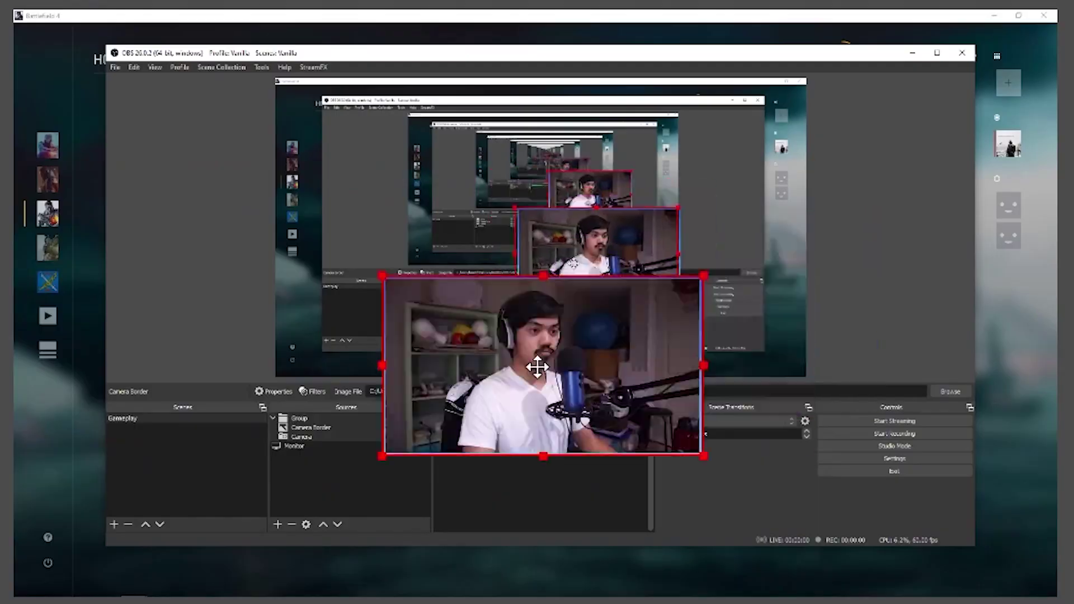
{"action": "left_click_drag", "start_coordinate": [537, 368], "coordinate": [566, 285]}
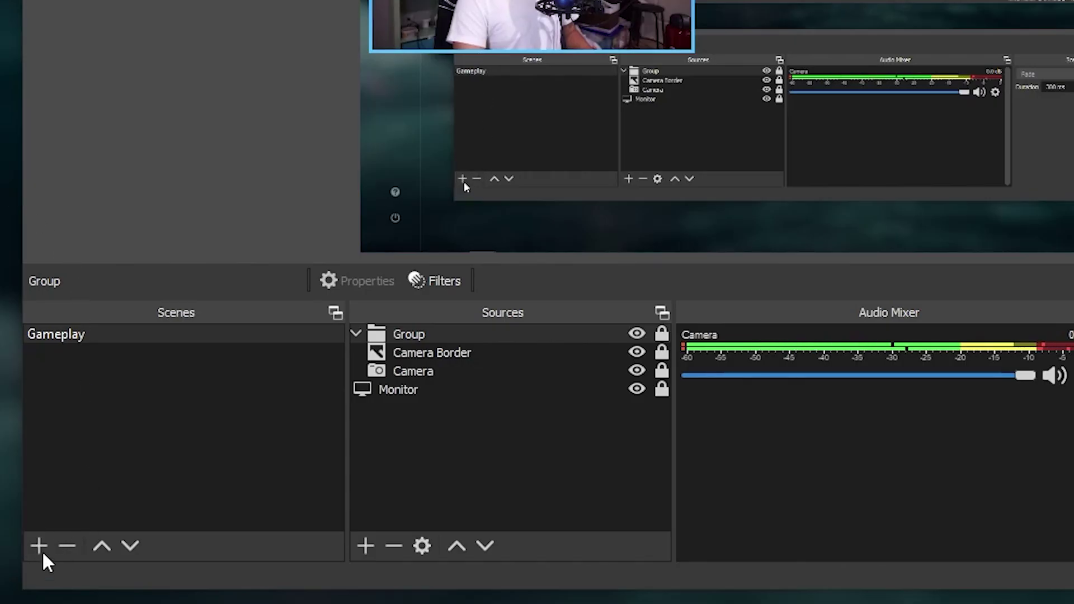
Create a scene named Intermission and add the existing Camera video capture source to it
{"action": "left_click", "coordinate": [40, 549]}
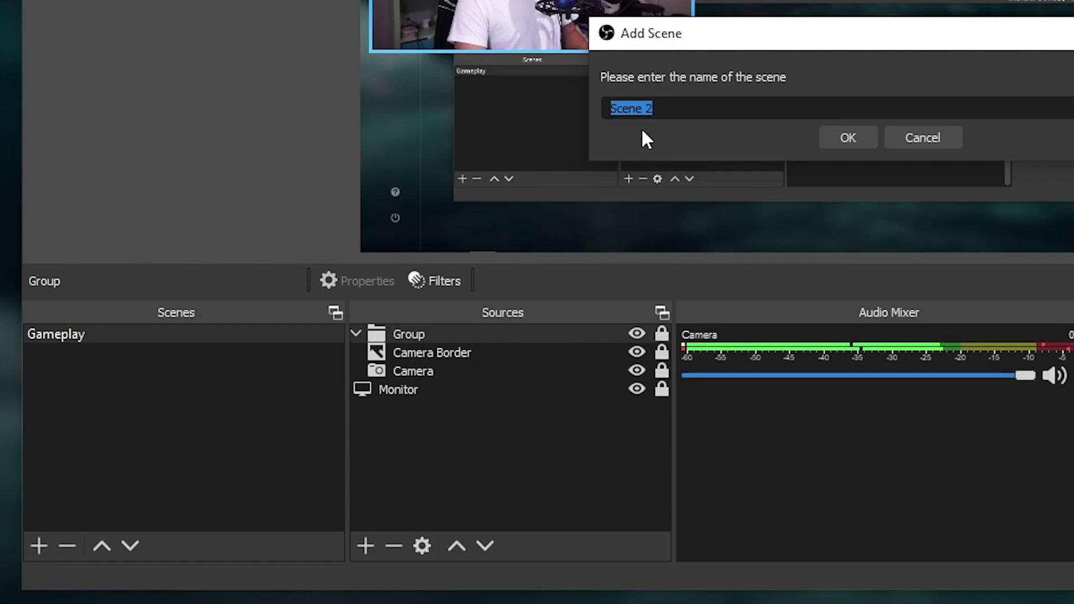
{"action": "type", "text": "In"}
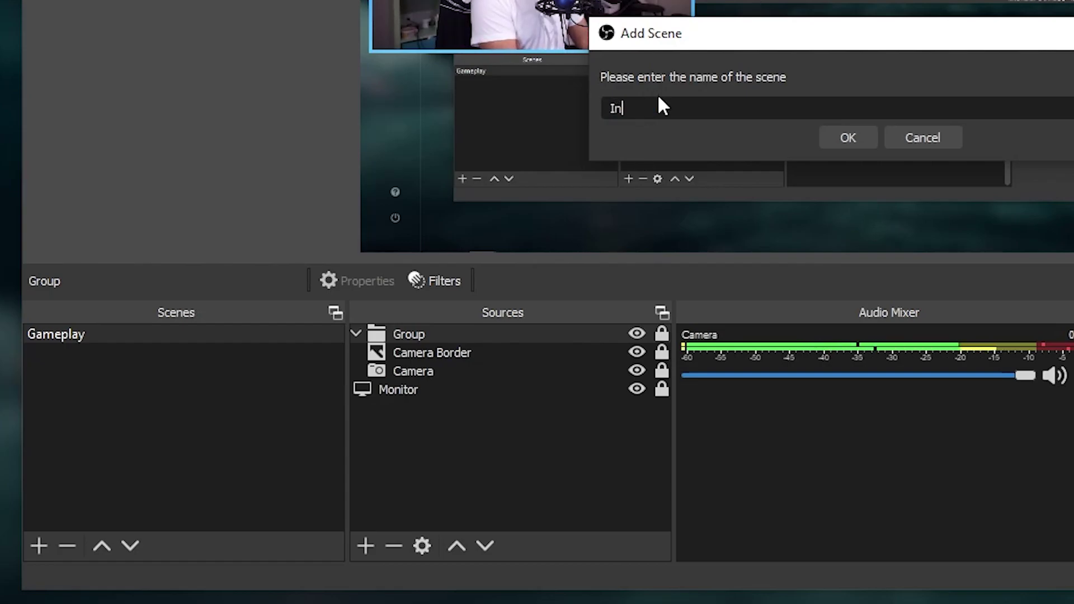
{"action": "left_click", "coordinate": [80, 576]}
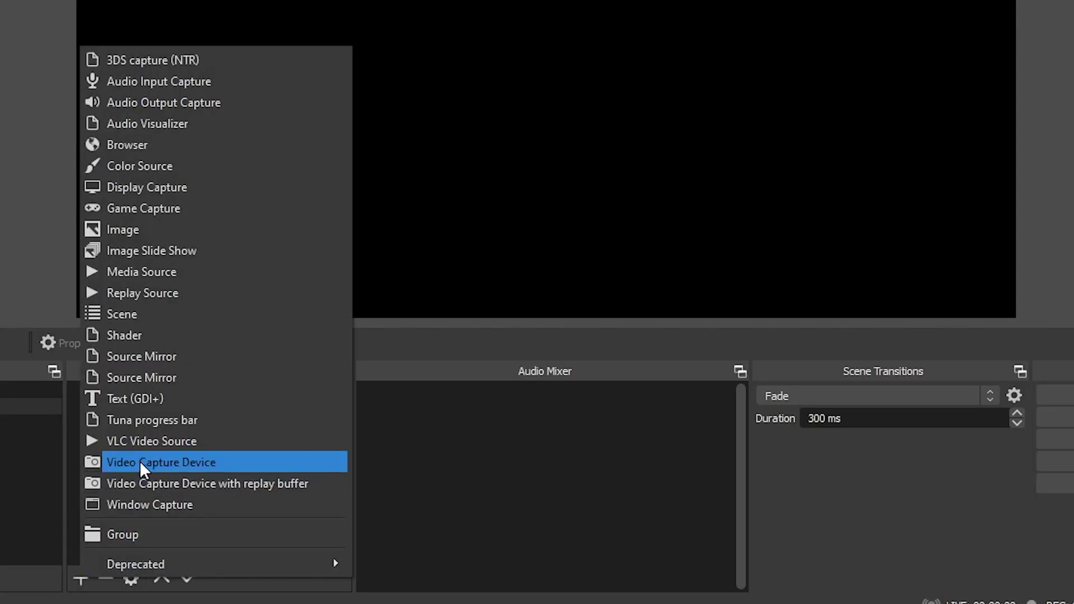
{"action": "left_click", "coordinate": [140, 462]}
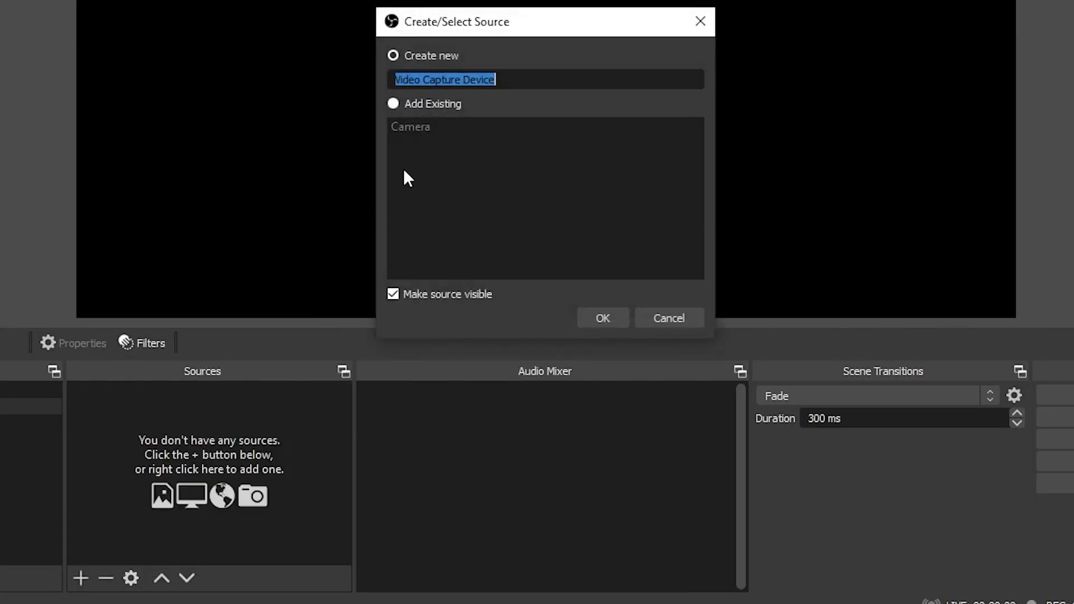
{"action": "left_click", "coordinate": [441, 104]}
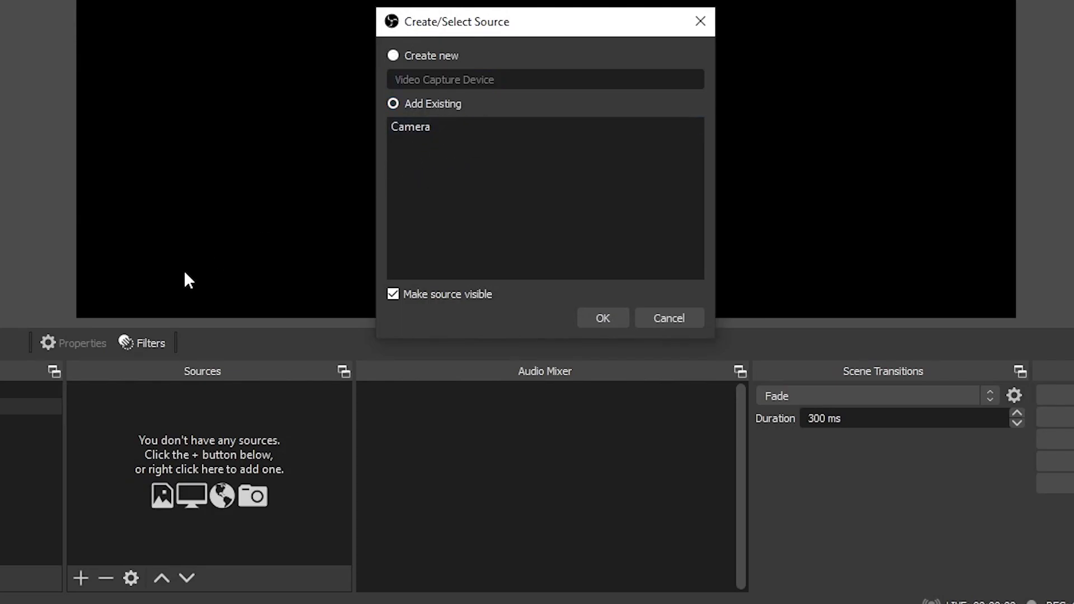
{"action": "left_click", "coordinate": [461, 128]}
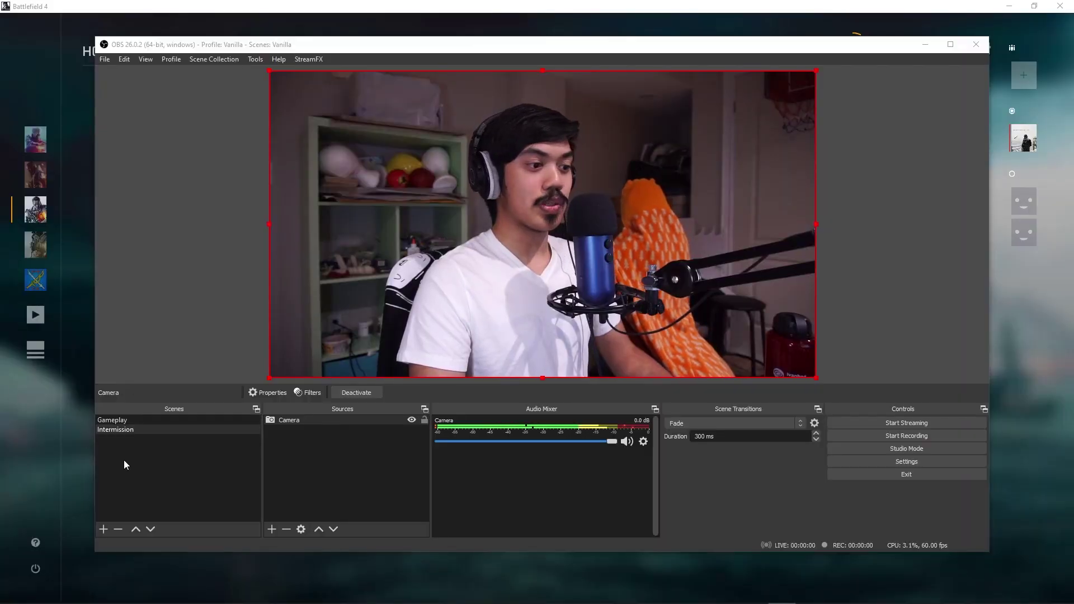
Switch back and forth between the Gameplay and Intermission scenes to view the Fade transition
{"action": "left_click", "coordinate": [139, 421]}
{"action": "left_click", "coordinate": [139, 429]}
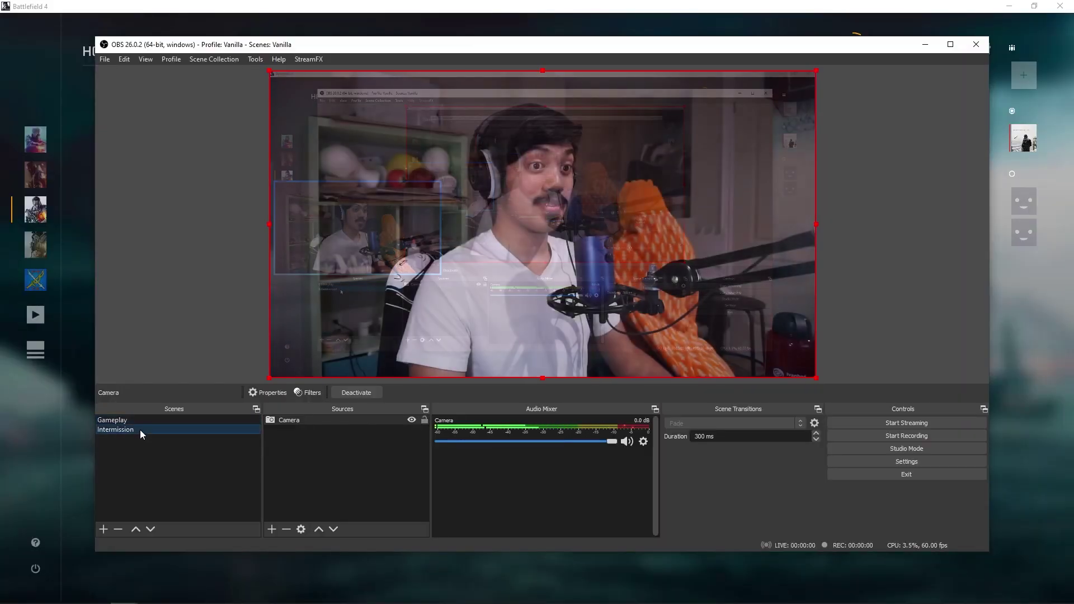
{"action": "left_click", "coordinate": [144, 421]}
{"action": "left_click", "coordinate": [143, 428]}
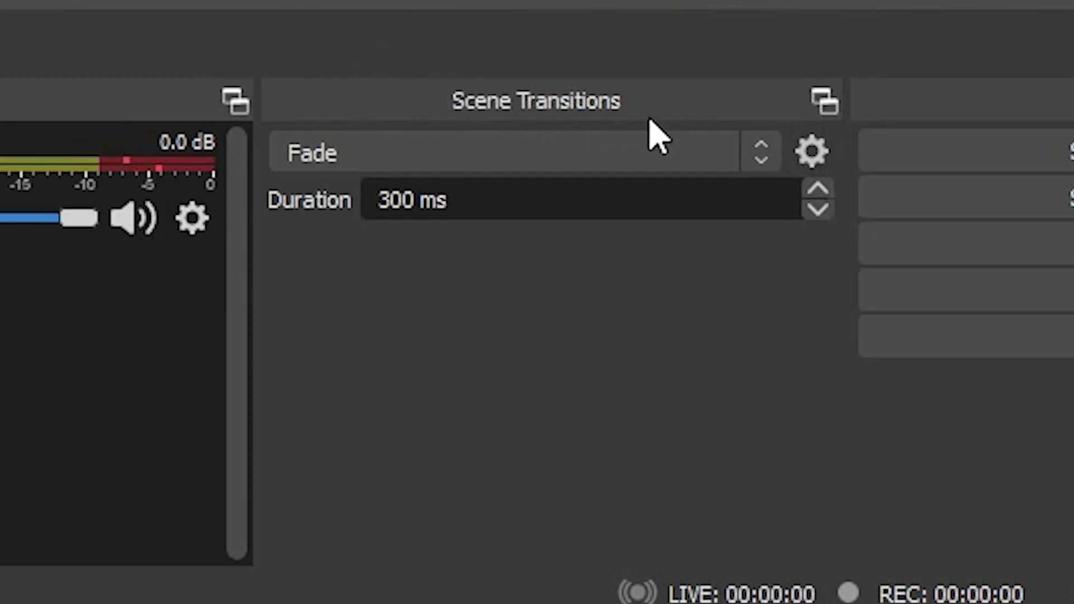
Add a Slide scene transition under its default name, preview it and accept its properties
{"action": "left_click", "coordinate": [461, 159]}
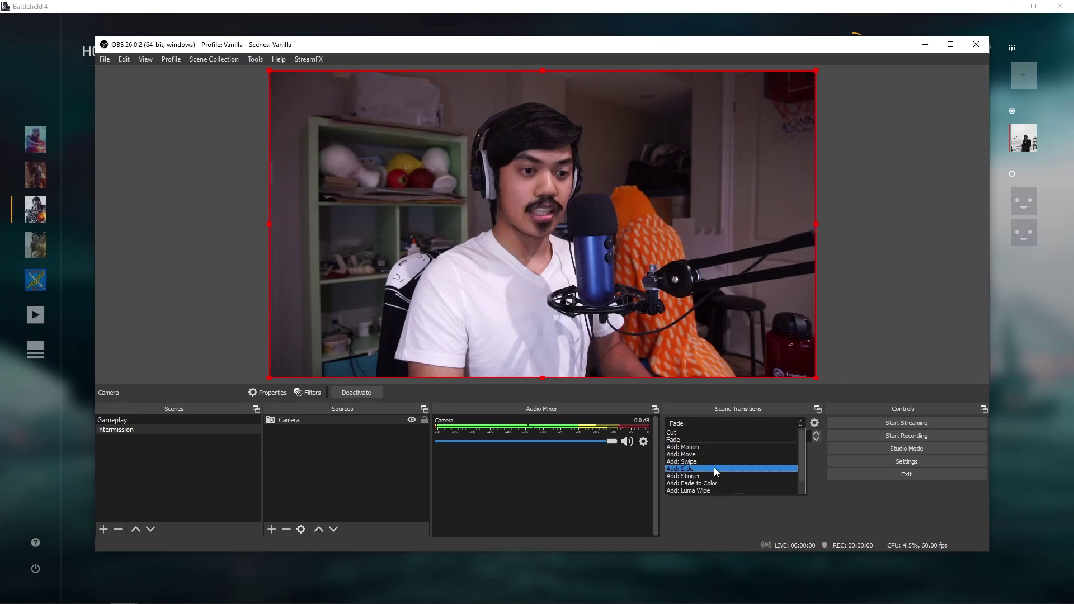
{"action": "left_click", "coordinate": [715, 469]}
{"action": "left_click", "coordinate": [513, 318]}
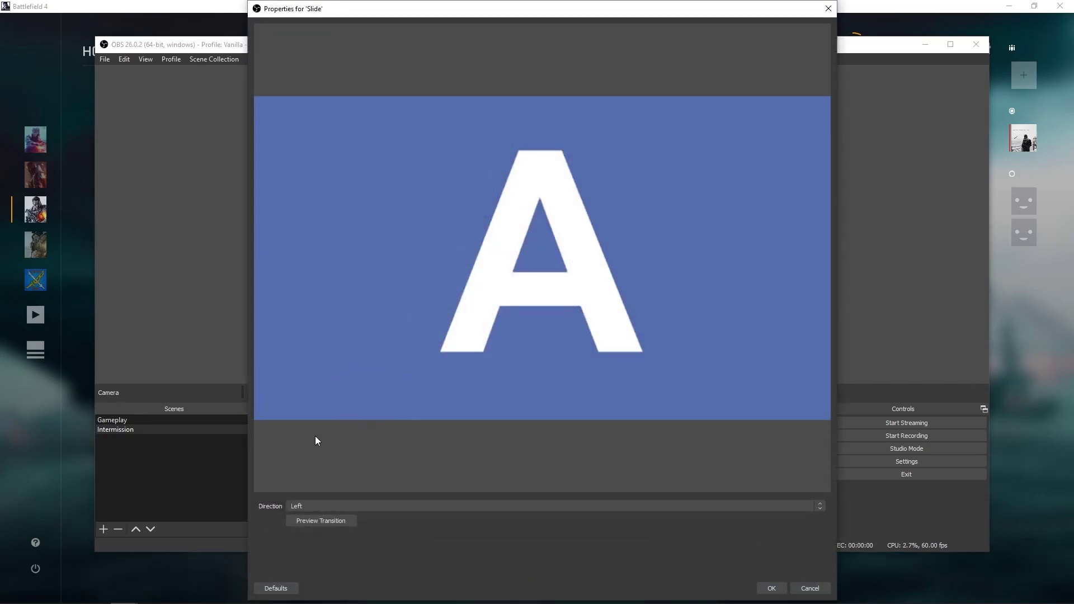
{"action": "left_click", "coordinate": [324, 522]}
{"action": "left_click", "coordinate": [771, 589]}
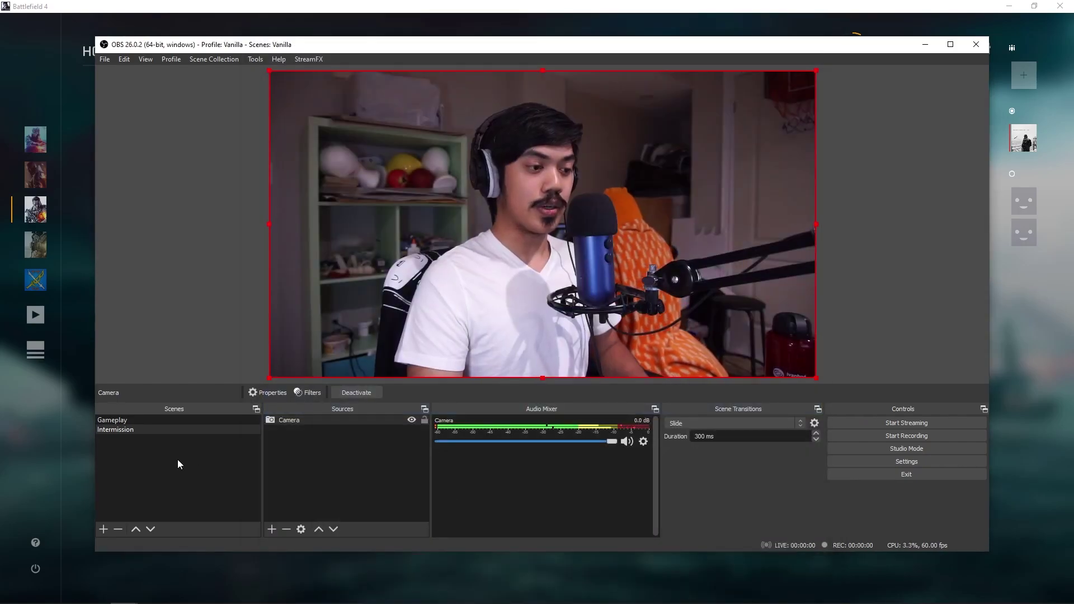
Alternate between the Gameplay and Intermission scenes to test the Slide transition
{"action": "left_click", "coordinate": [190, 421]}
{"action": "left_click", "coordinate": [189, 425]}
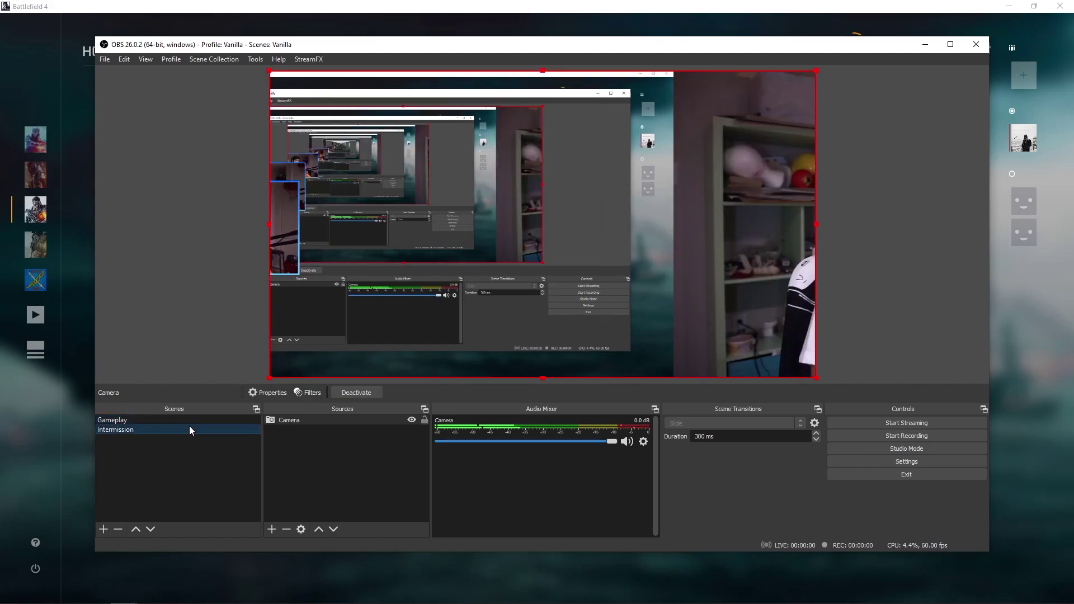
{"action": "left_click", "coordinate": [193, 421]}
{"action": "left_click", "coordinate": [192, 430]}
{"action": "left_click", "coordinate": [194, 423]}
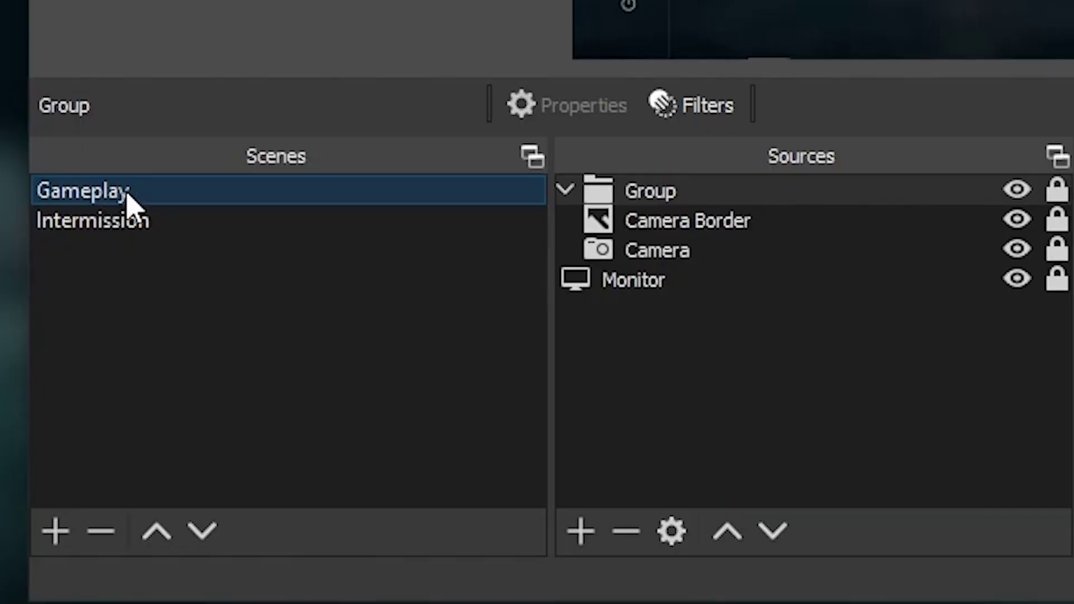
Set the Intermission scene's transition override to Fade, and switch scenes in both directions to test it
{"action": "left_click", "coordinate": [135, 431]}
{"action": "right_click", "coordinate": [157, 229]}
{"action": "mouse_move", "coordinate": [295, 123]}
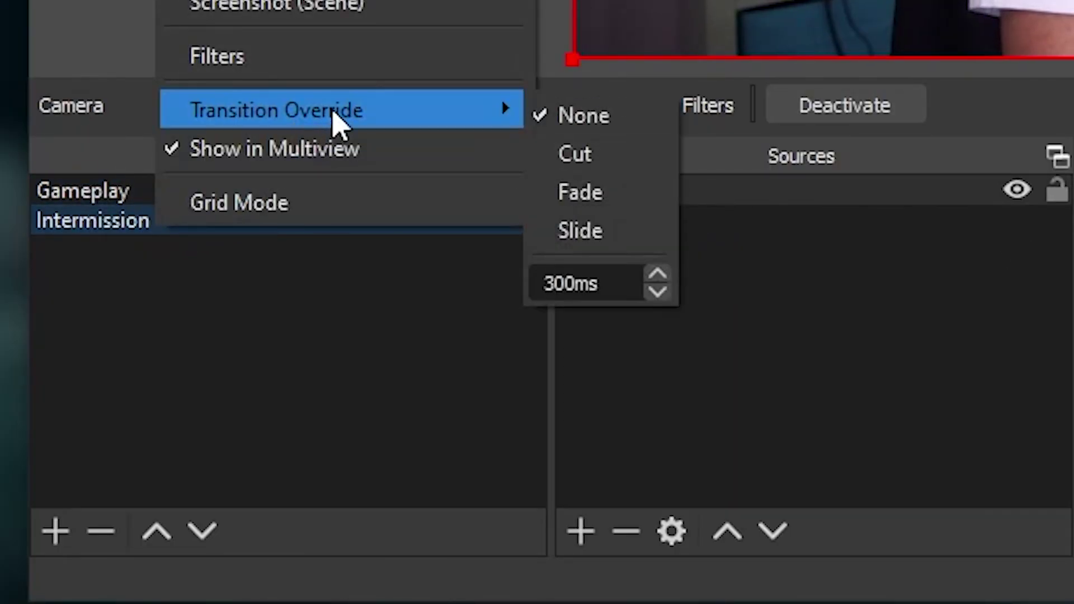
{"action": "left_click", "coordinate": [594, 195]}
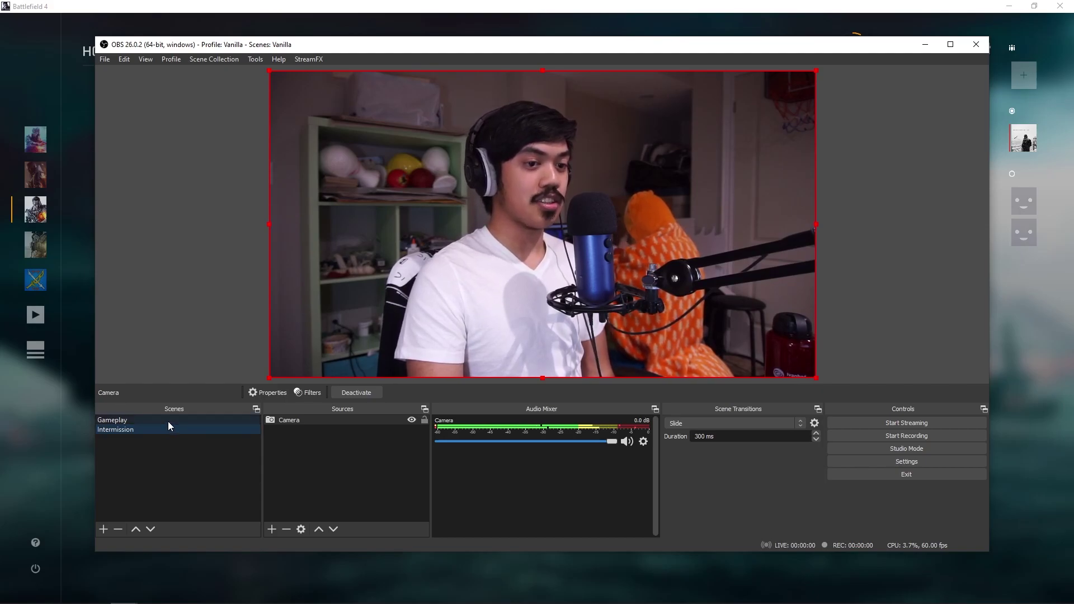
{"action": "left_click", "coordinate": [169, 421]}
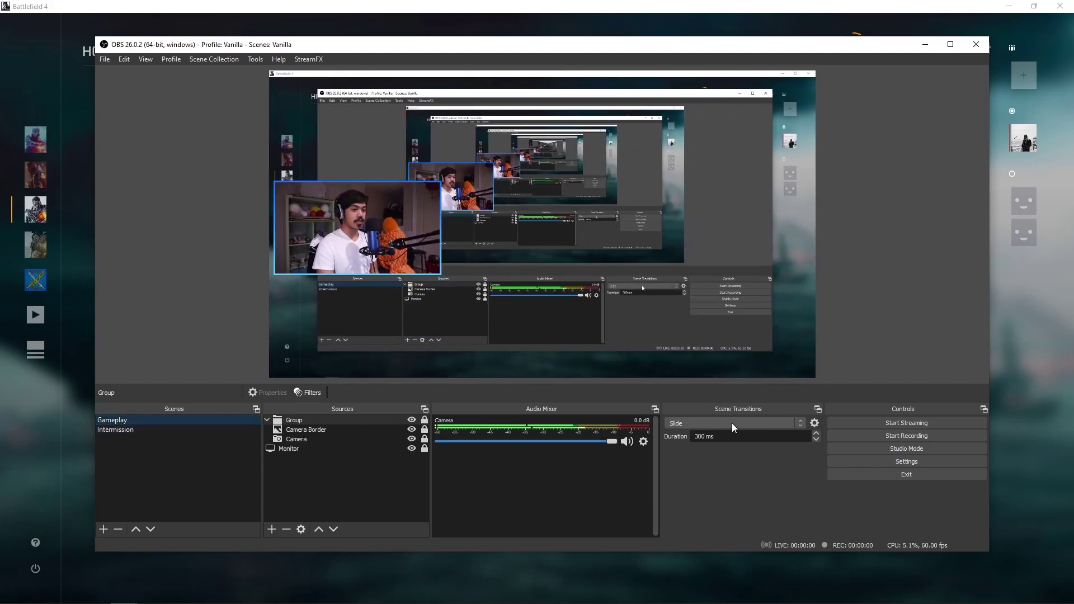
{"action": "left_click", "coordinate": [158, 431]}
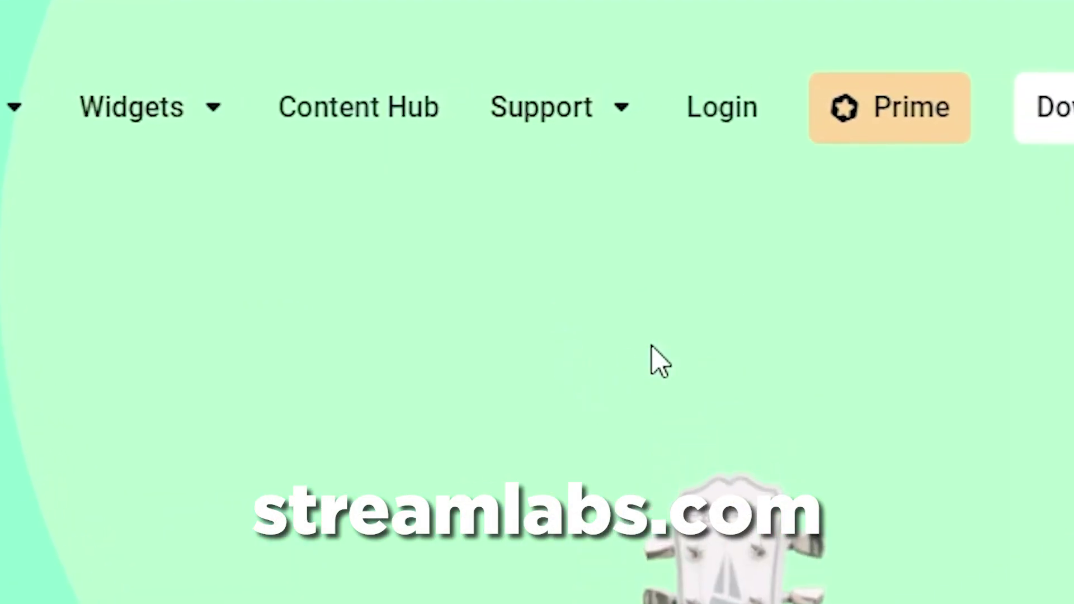
Log in to Streamlabs with Twitch and open the Alert Box settings
{"action": "left_click", "coordinate": [723, 112]}
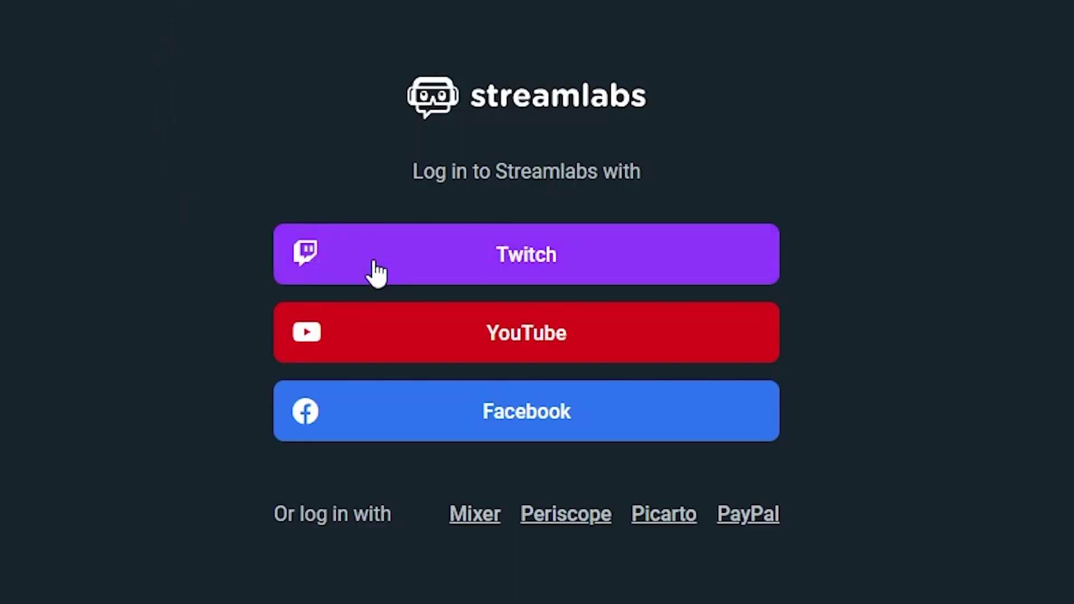
{"action": "left_click", "coordinate": [501, 267]}
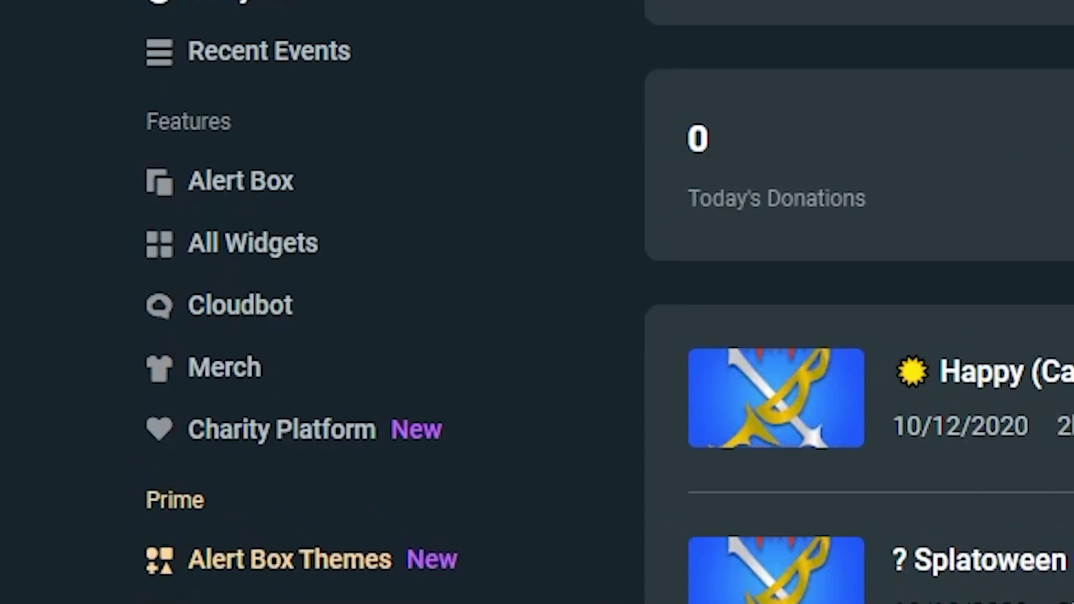
{"action": "left_click", "coordinate": [236, 185]}
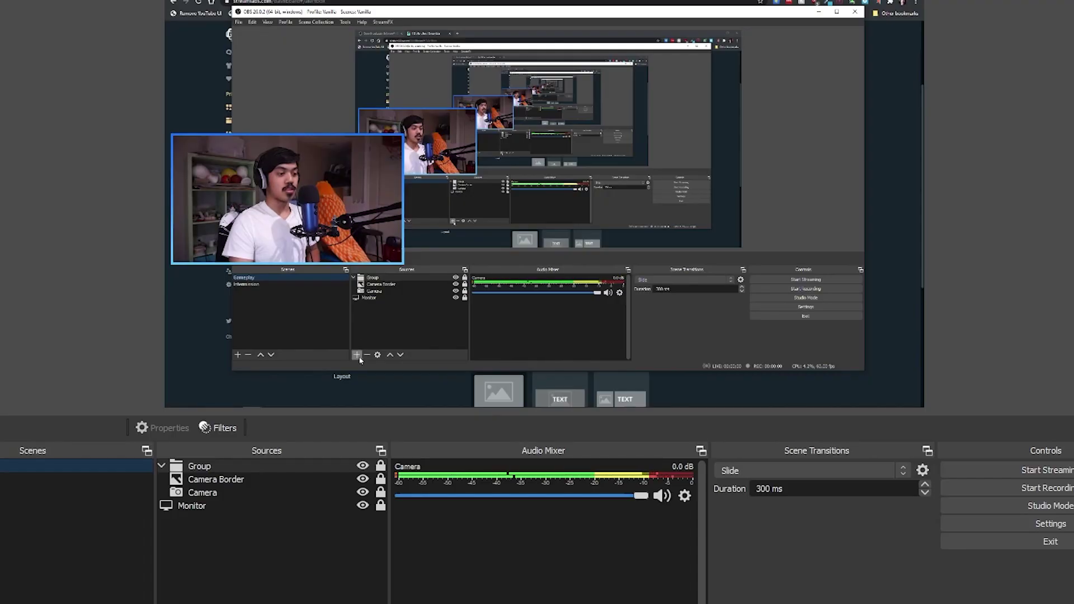
In OBS Studio, add a 1920 by 1080 Browser source named Alerts with the alert widget URL, and send a test follow alert from Streamlabs
{"action": "left_click", "coordinate": [272, 528]}
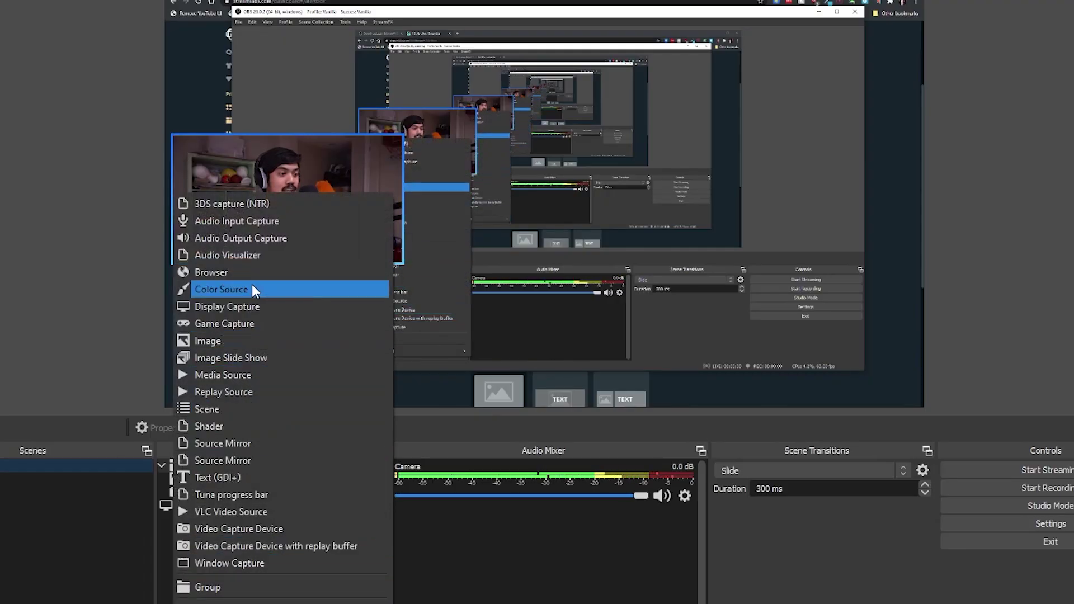
{"action": "left_click", "coordinate": [331, 288]}
{"action": "type", "text": "Ale"}
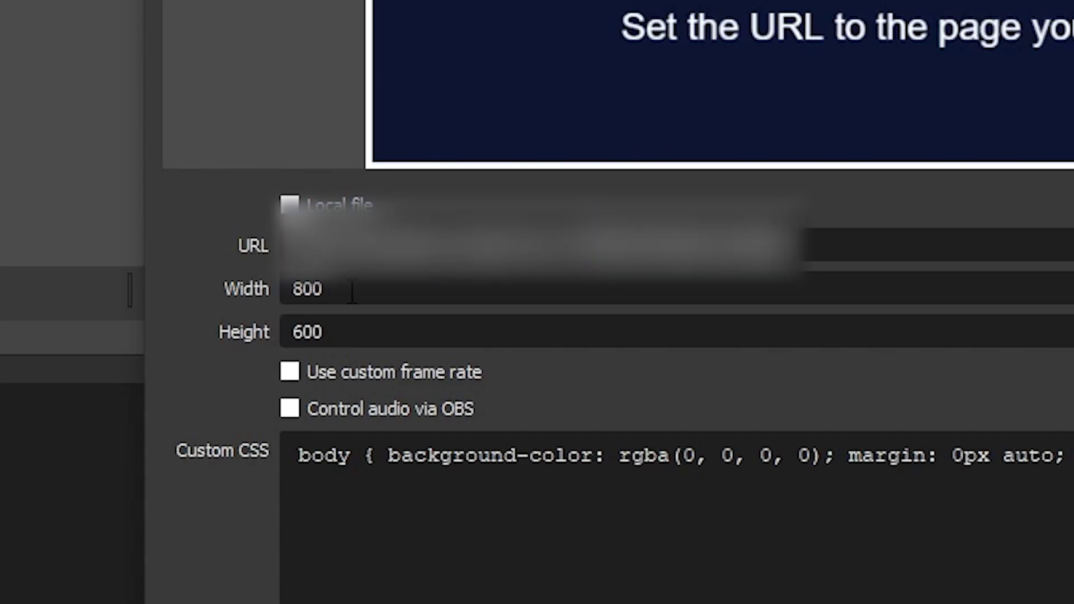
{"action": "type", "text": "1920"}
{"action": "key", "text": "Tab"}
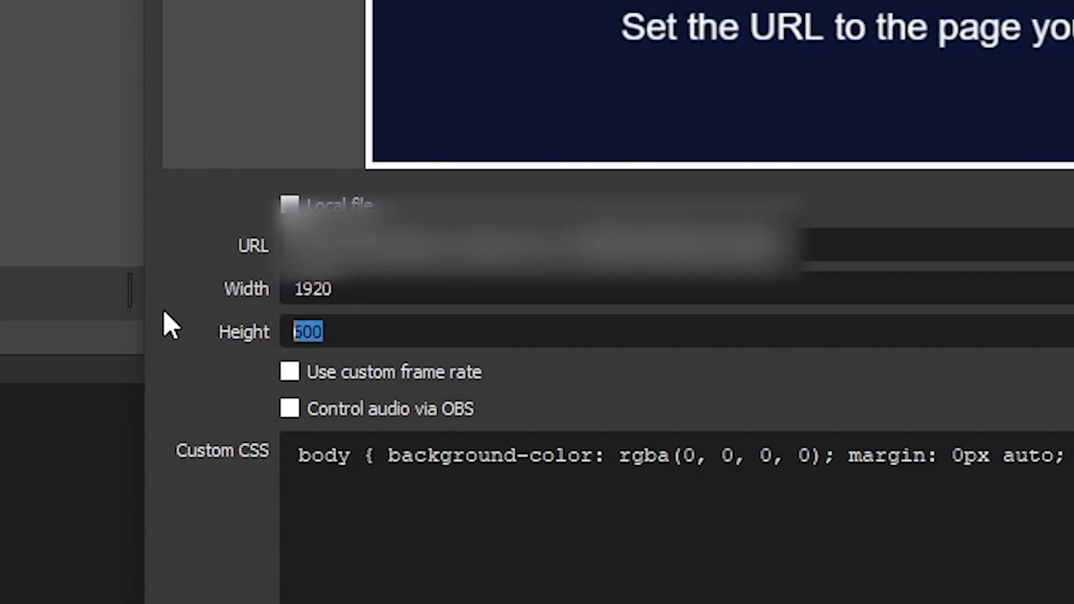
{"action": "type", "text": "1080"}
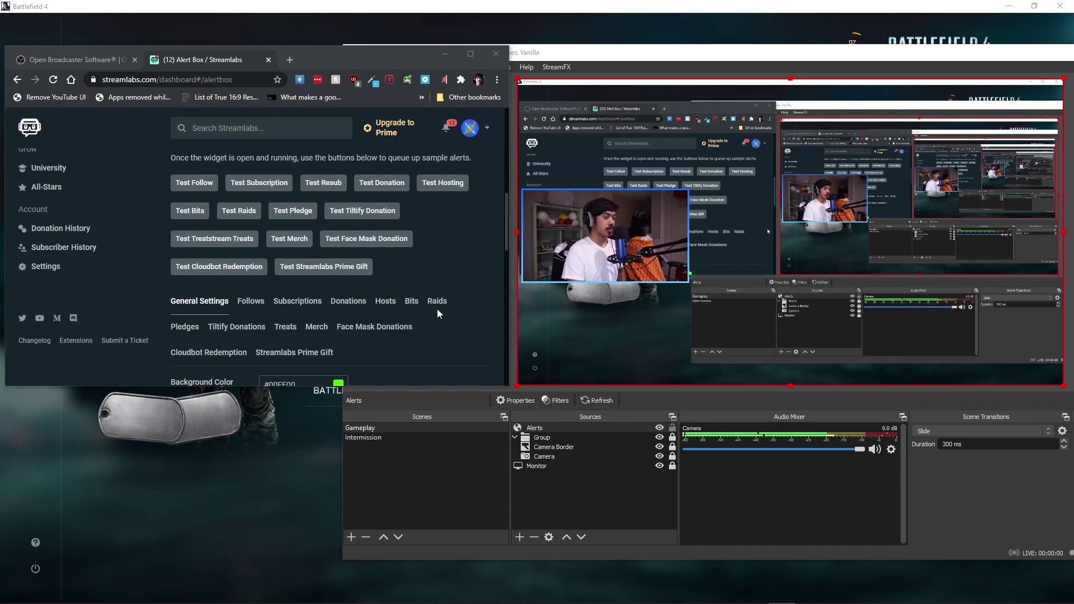
{"action": "left_click", "coordinate": [190, 185]}
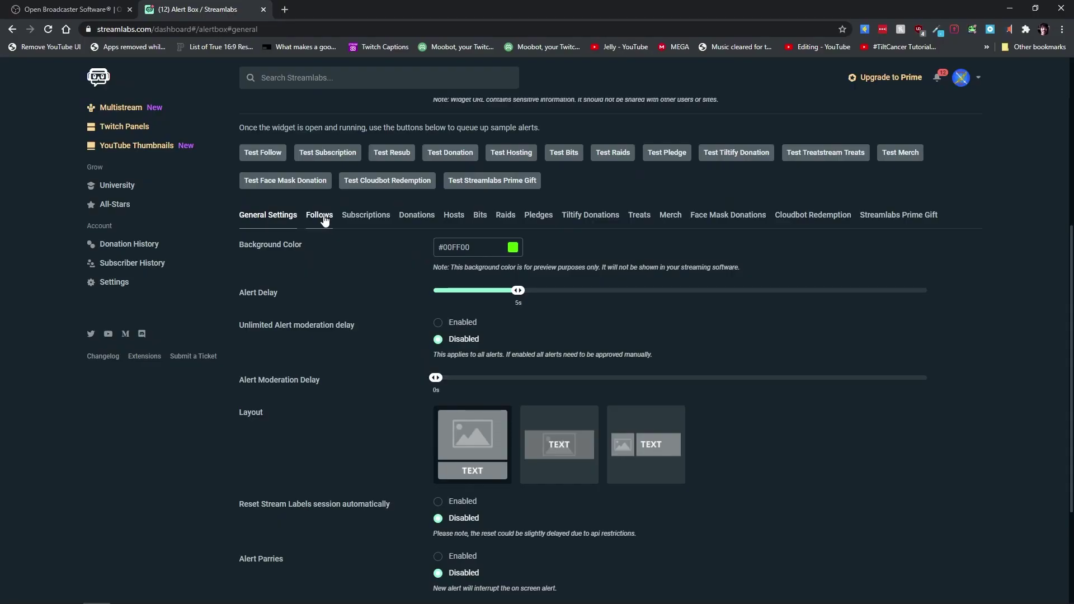
Set the message template of the Follows alert to "{name} made a mistake!"
{"action": "left_click", "coordinate": [319, 216]}
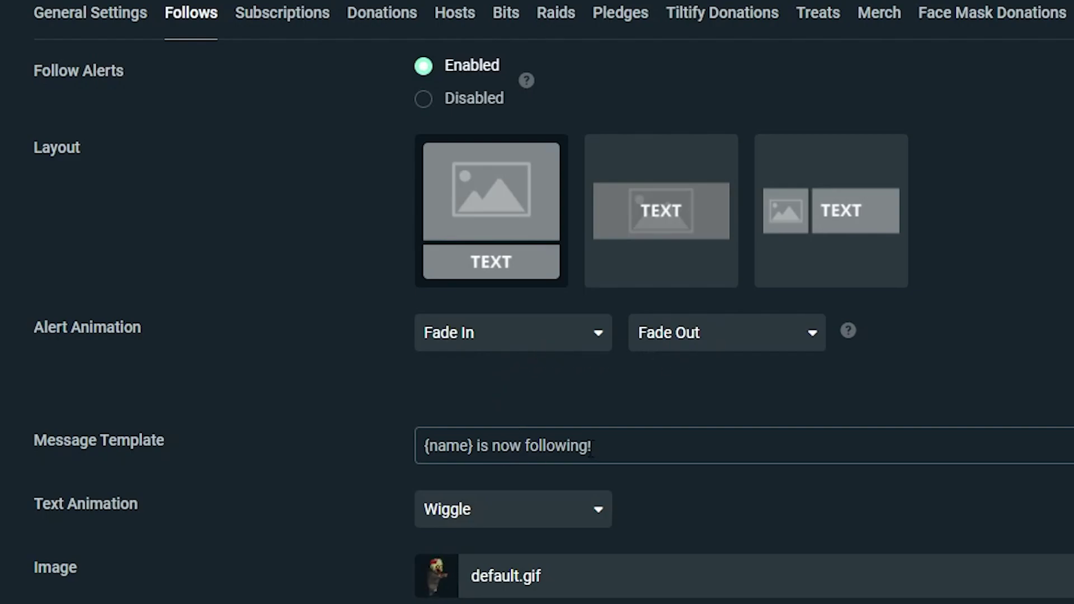
{"action": "left_click_drag", "start_coordinate": [590, 452], "coordinate": [477, 452]}
{"action": "type", "text": "made a mistake"}
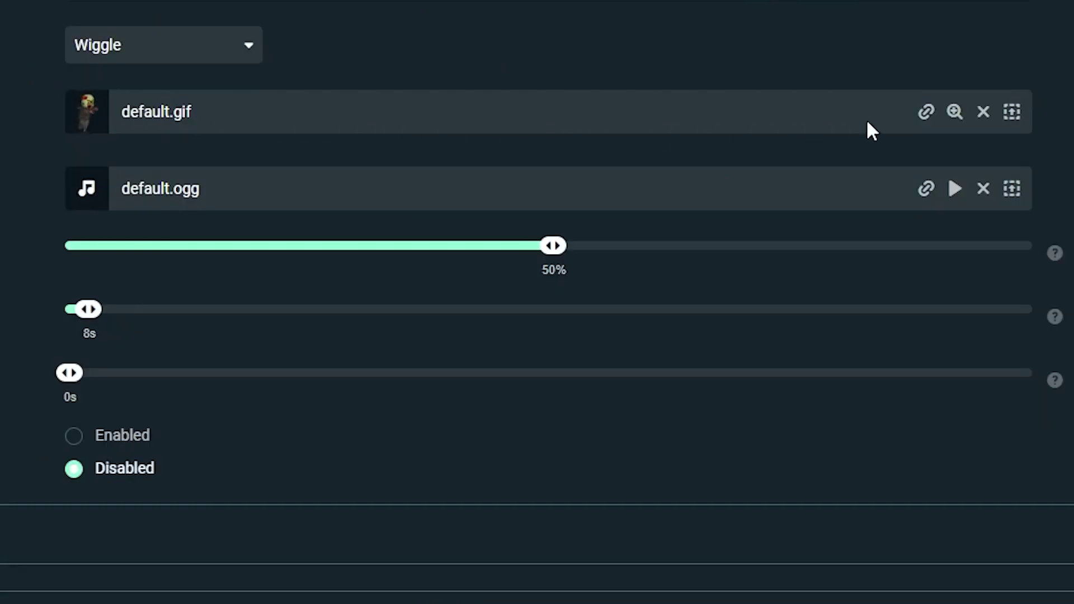
Browse the media choices for the follow alert's image and look at its custom HTML/CSS option
{"action": "left_click", "coordinate": [1012, 112]}
{"action": "scroll", "coordinate": [498, 407], "scroll_direction": "down", "scroll_amount": 10}
{"action": "scroll", "coordinate": [498, 402], "scroll_direction": "up", "scroll_amount": 10}
{"action": "left_click", "coordinate": [392, 182]}
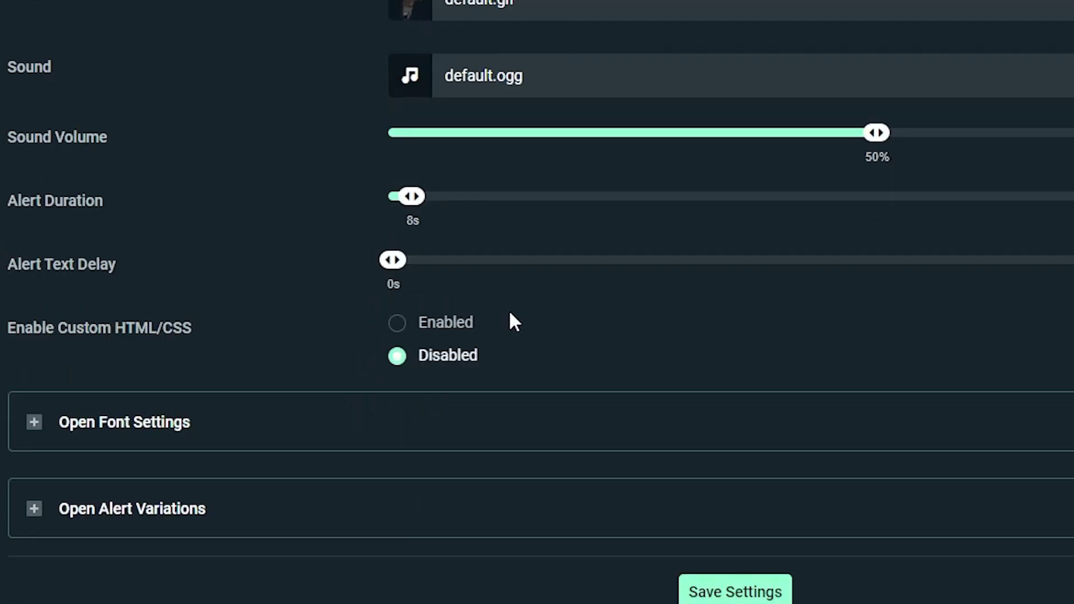
{"action": "left_click", "coordinate": [397, 324]}
{"action": "scroll", "coordinate": [283, 215], "scroll_direction": "down", "scroll_amount": 8}
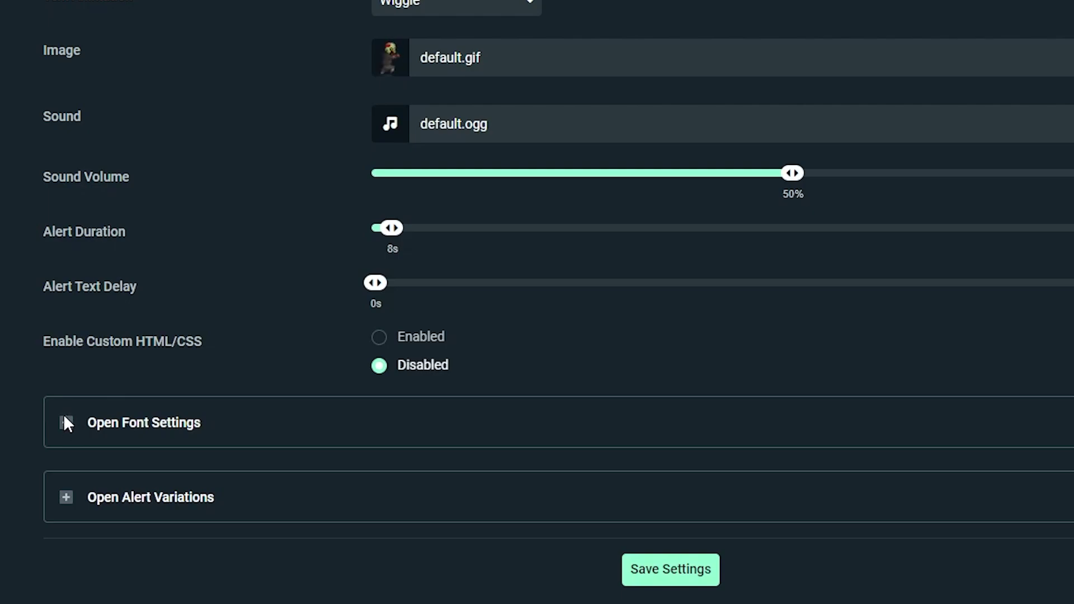
Look over the follow alert's font settings, save the alert settings and send a test follow alert
{"action": "left_click", "coordinate": [67, 424]}
{"action": "scroll", "coordinate": [108, 401], "scroll_direction": "down", "scroll_amount": 5}
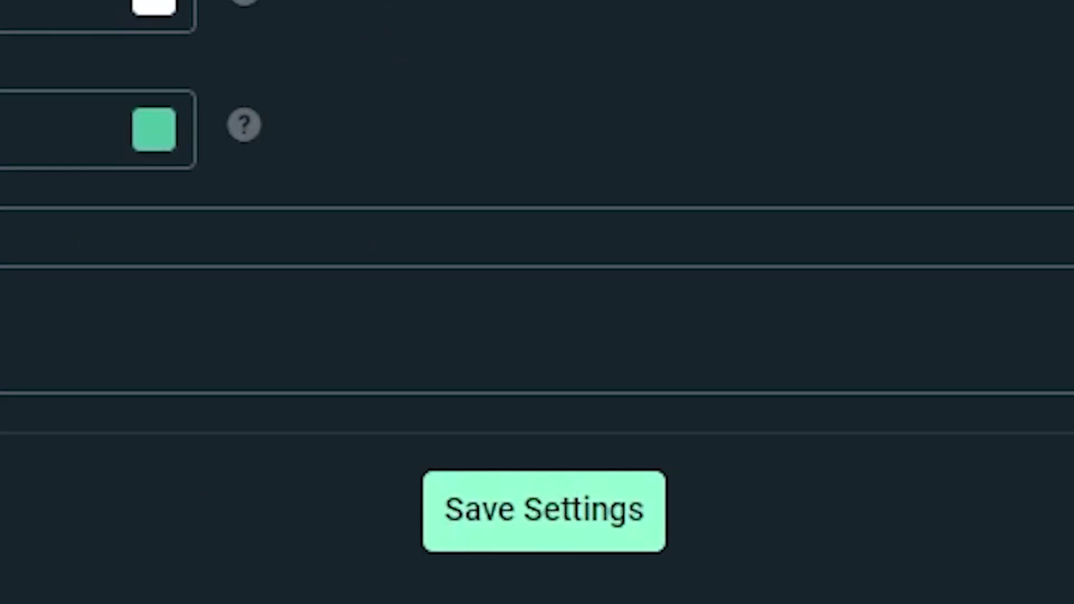
{"action": "left_click", "coordinate": [589, 532]}
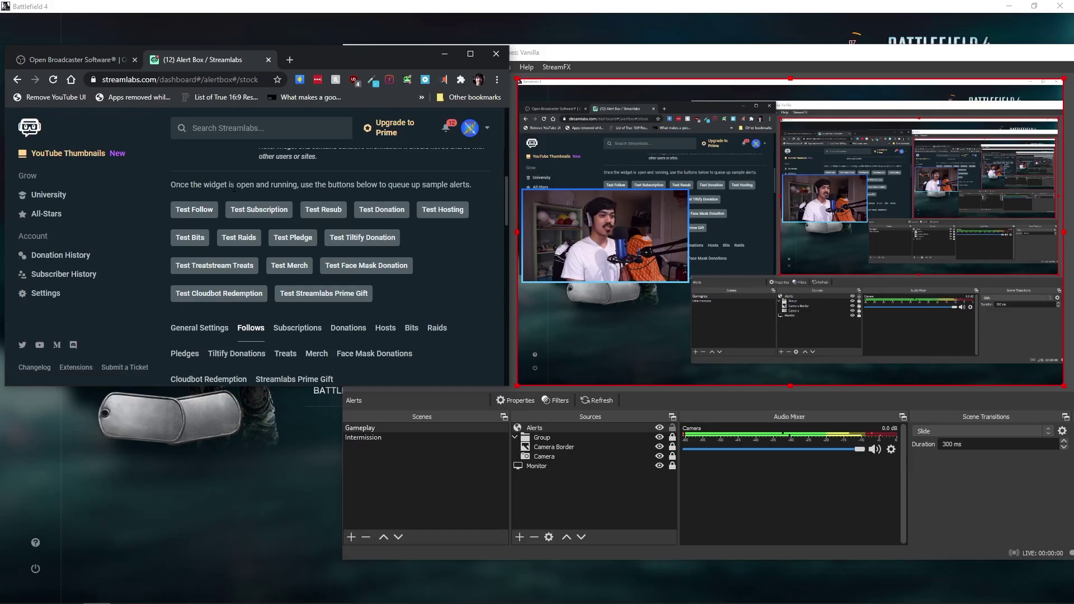
{"action": "left_click", "coordinate": [197, 209]}
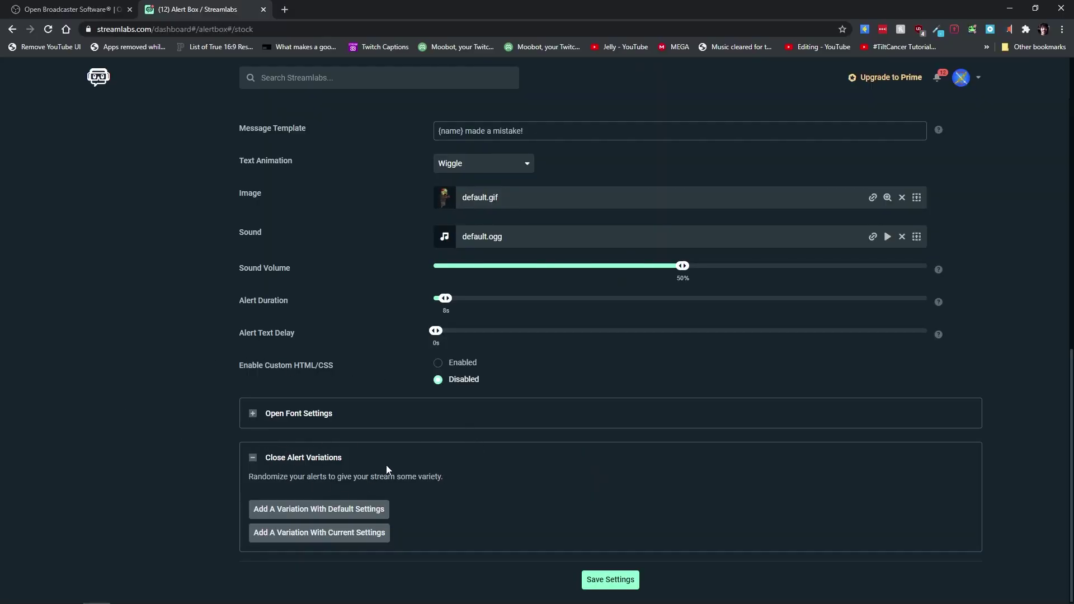
Open the Donations alert settings and examine the text-to-speech, message, image and sound options
{"action": "scroll", "coordinate": [386, 465], "scroll_direction": "up", "scroll_amount": 7}
{"action": "left_click", "coordinate": [419, 304]}
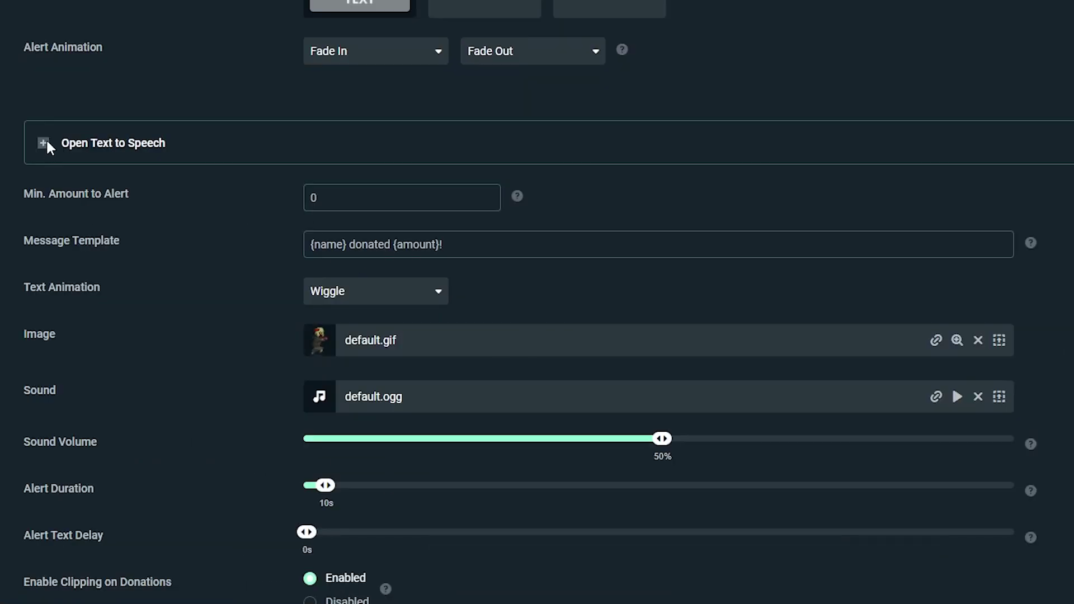
{"action": "left_click", "coordinate": [253, 378]}
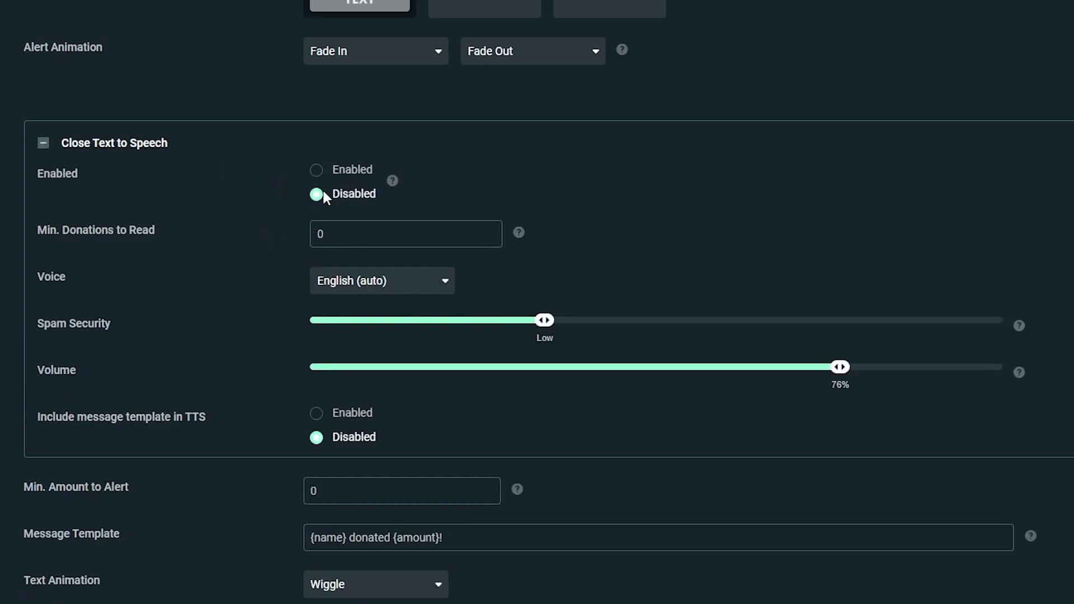
{"action": "scroll", "coordinate": [391, 287], "scroll_direction": "down", "scroll_amount": 1}
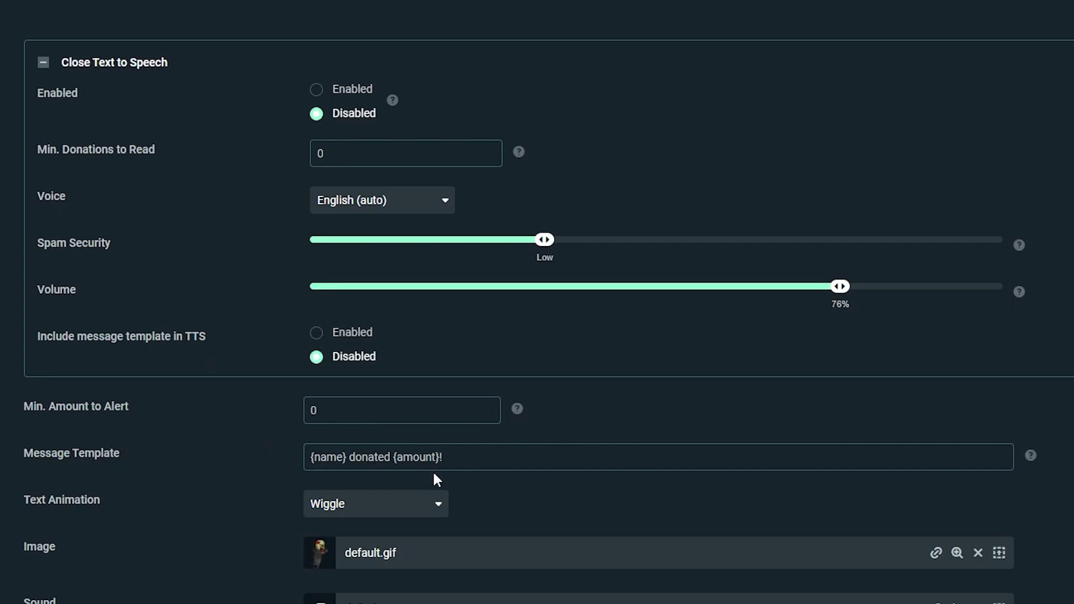
{"action": "scroll", "coordinate": [263, 326], "scroll_direction": "down", "scroll_amount": 2}
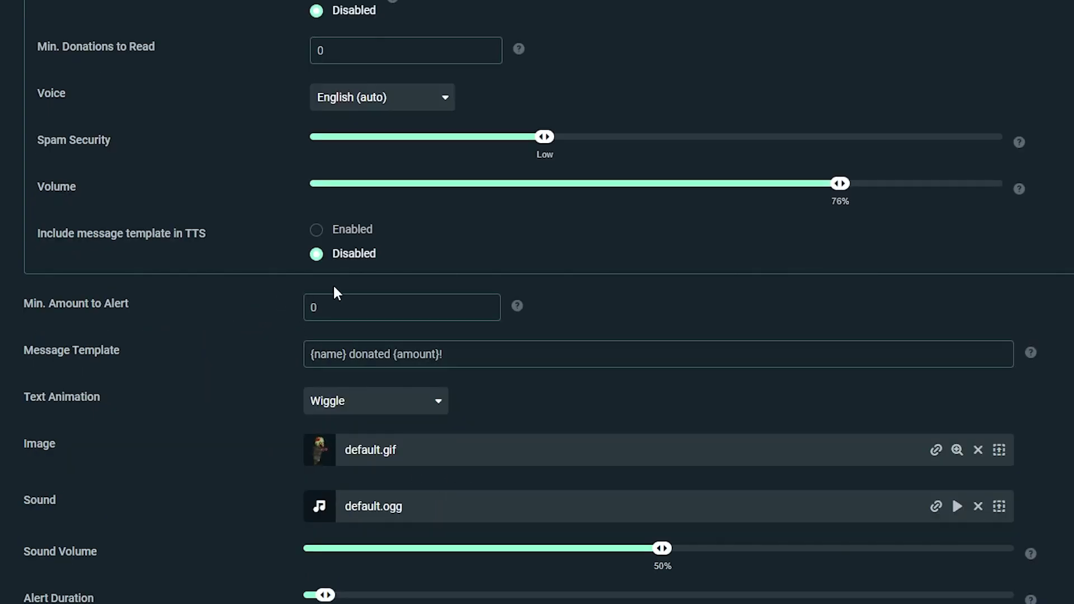
{"action": "scroll", "coordinate": [224, 297], "scroll_direction": "down", "scroll_amount": 8}
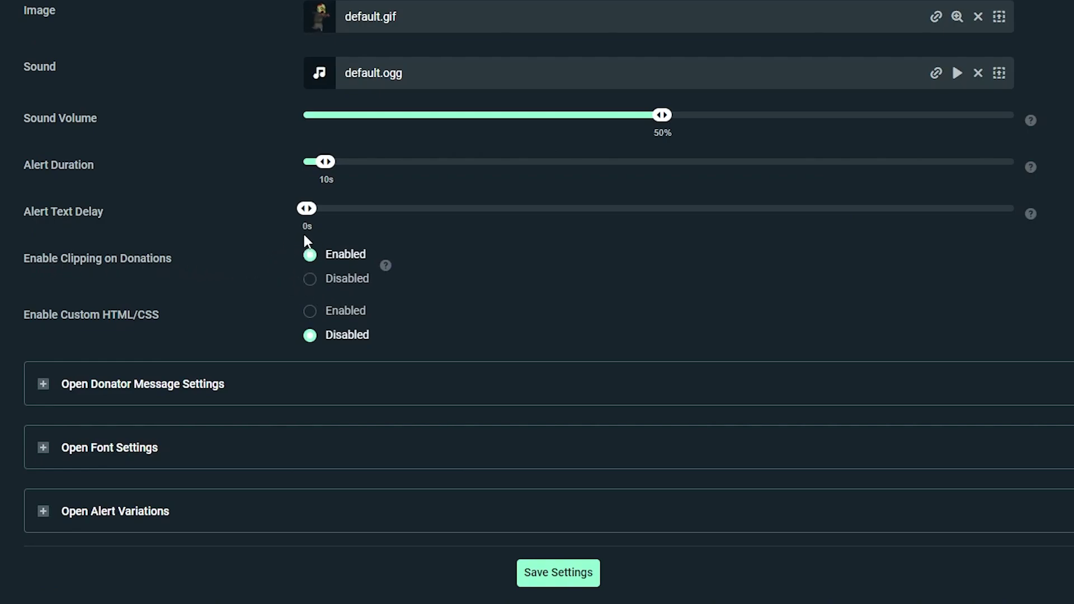
Disable clipping on donations and expand the donator message settings
{"action": "left_click", "coordinate": [309, 279]}
{"action": "scroll", "coordinate": [120, 67], "scroll_direction": "down", "scroll_amount": 6}
{"action": "left_click", "coordinate": [120, 63]}
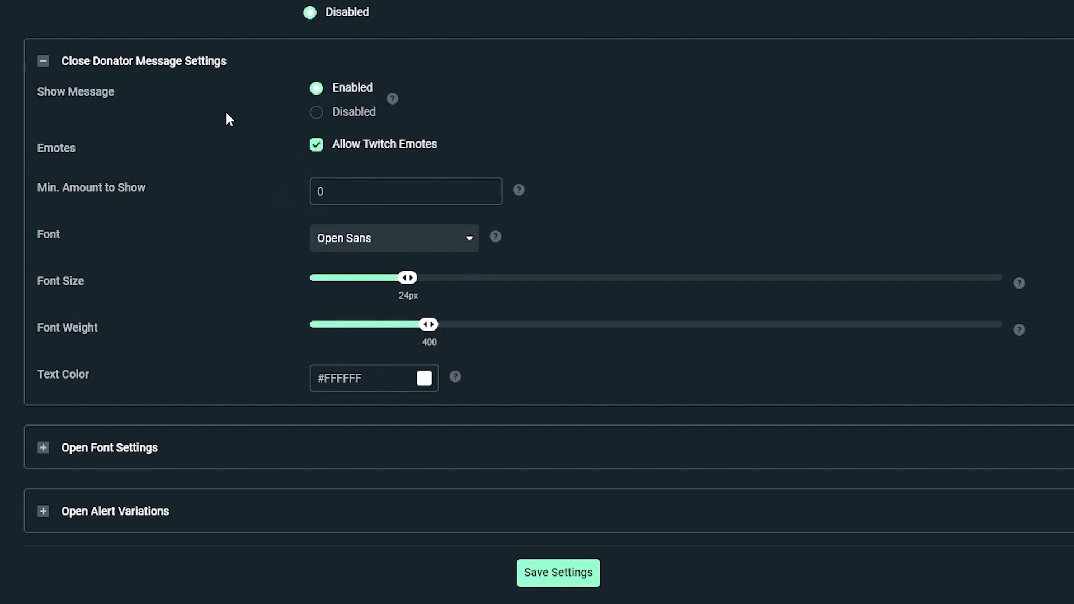
Add a donation alert variation with the condition "Donation amount is exactly <amount>" and an amount of 5
{"action": "left_click", "coordinate": [46, 520]}
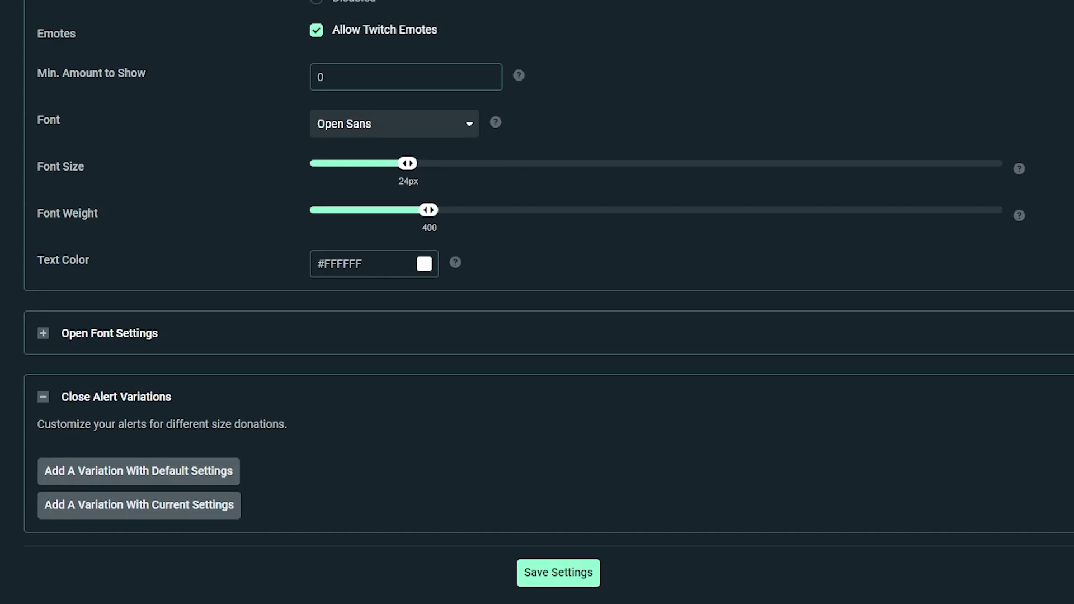
{"action": "left_click", "coordinate": [206, 503]}
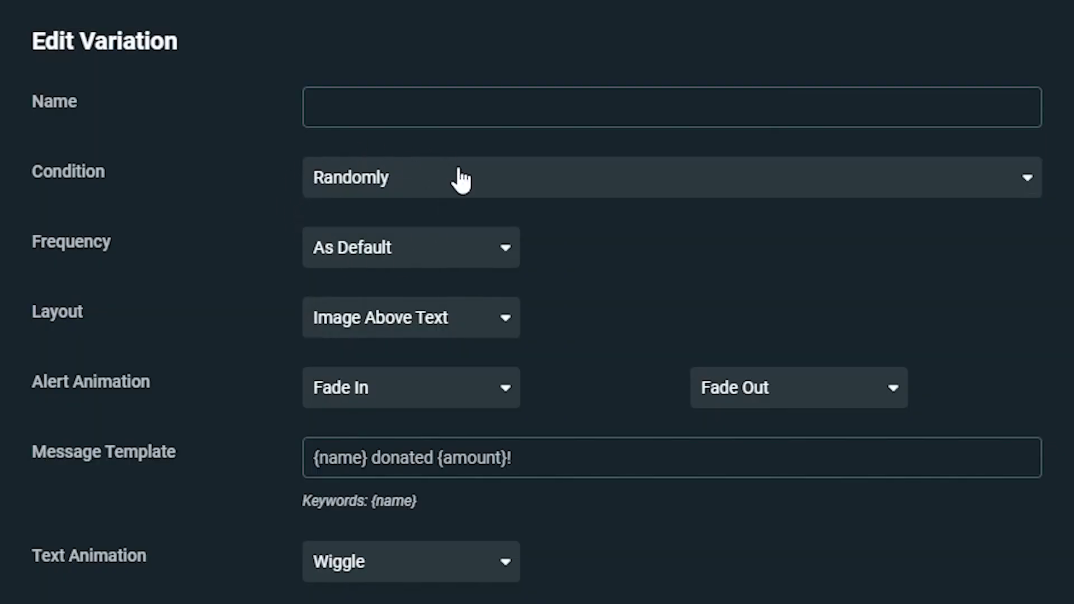
{"action": "left_click", "coordinate": [412, 184]}
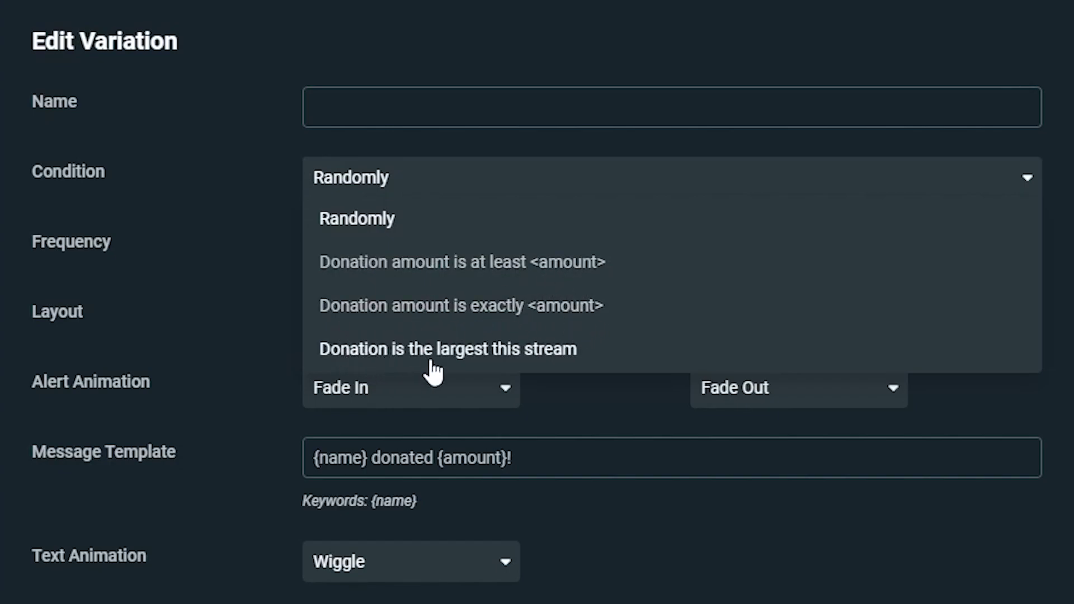
{"action": "left_click", "coordinate": [237, 512]}
{"action": "scroll", "coordinate": [237, 512], "scroll_direction": "down", "scroll_amount": 5}
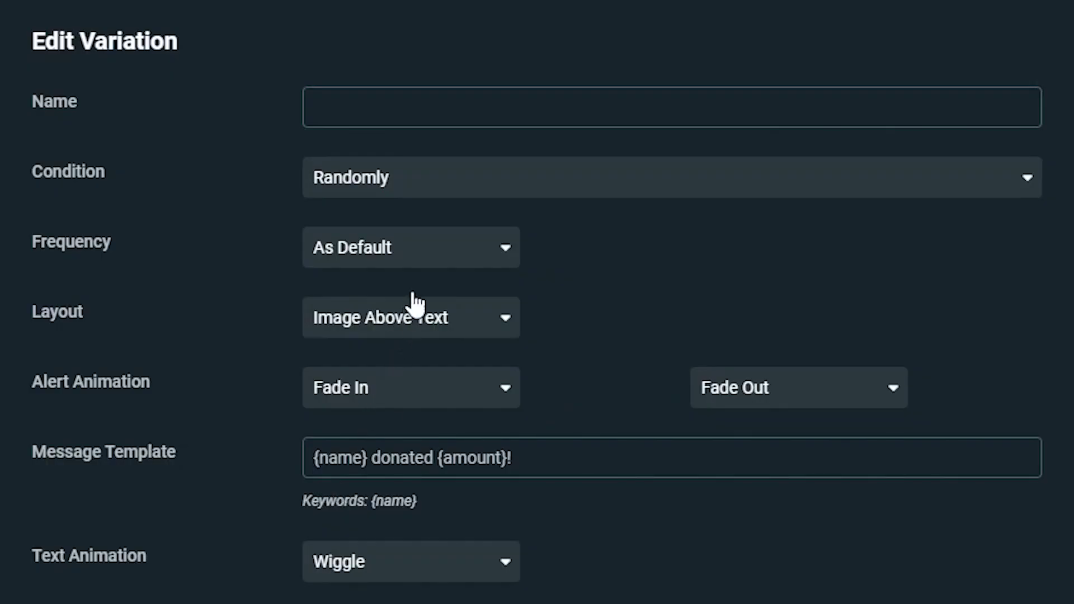
{"action": "left_click", "coordinate": [444, 193]}
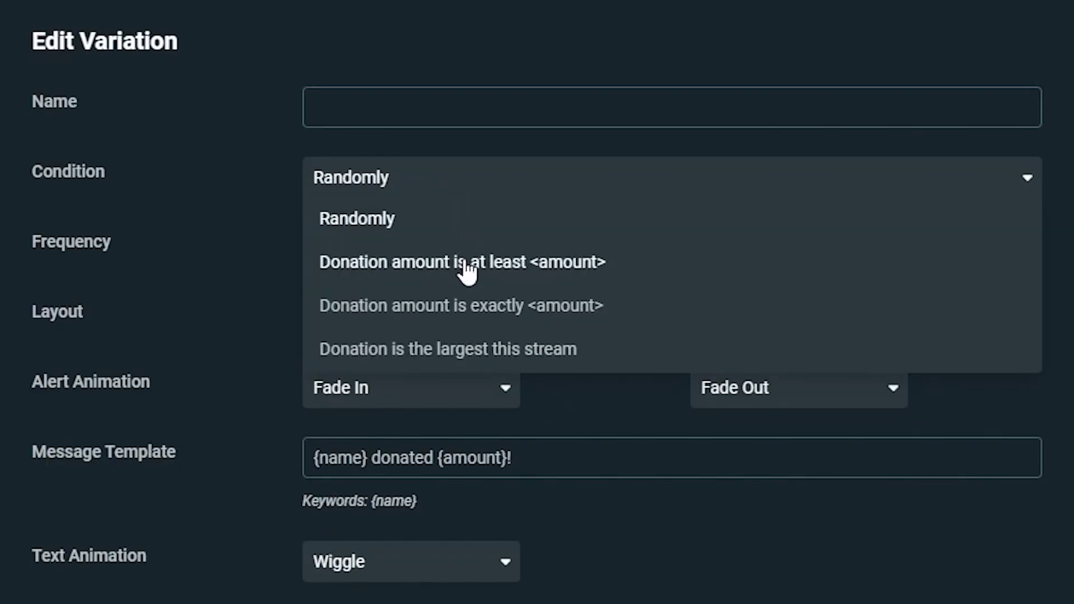
{"action": "left_click", "coordinate": [473, 313]}
{"action": "key", "text": "Tab"}
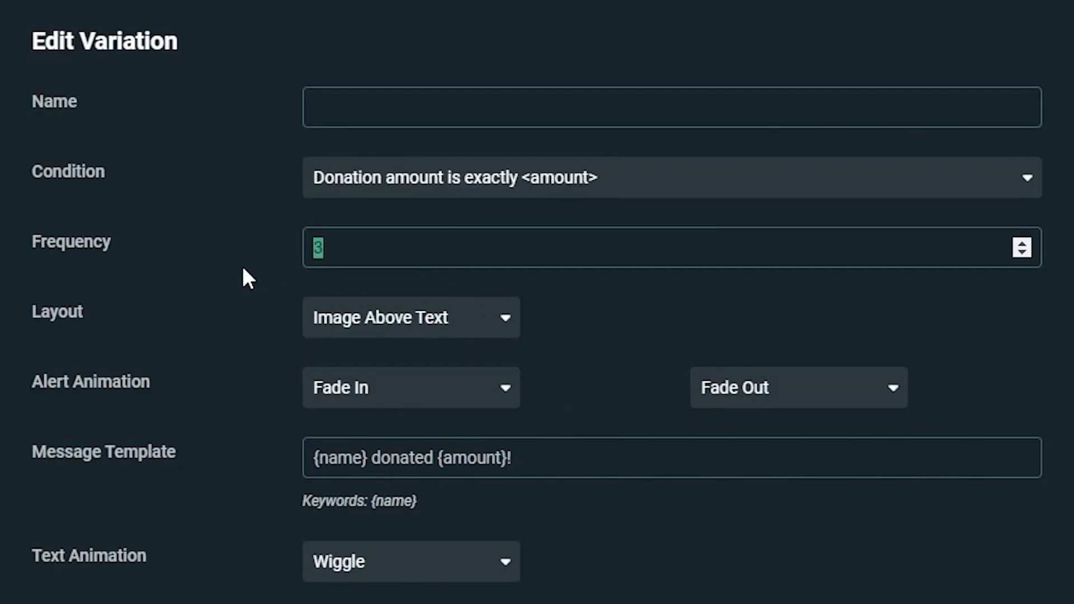
{"action": "type", "text": "5"}
Name the alert variation "5 Dollars", save it and reopen its settings for review
{"action": "left_click", "coordinate": [411, 112]}
{"action": "type", "text": "5 Do"}
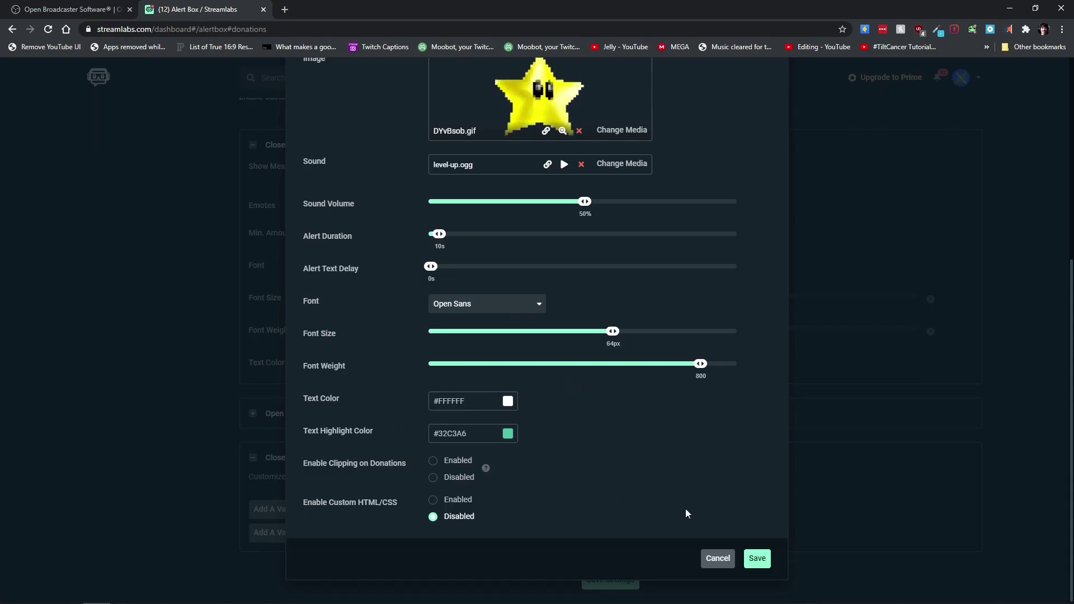
{"action": "left_click", "coordinate": [757, 558]}
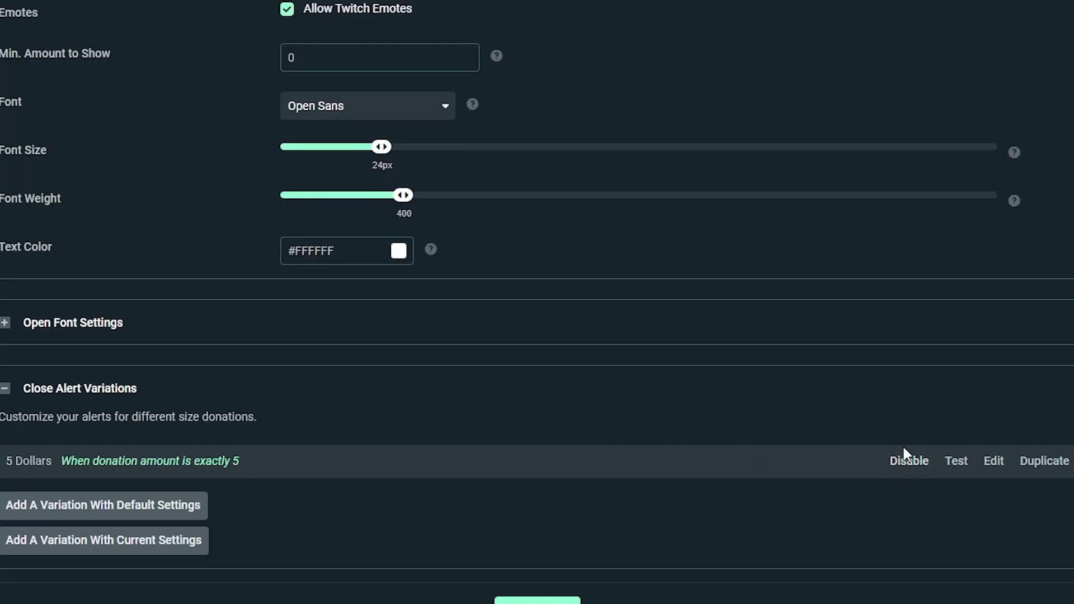
{"action": "left_click", "coordinate": [997, 462]}
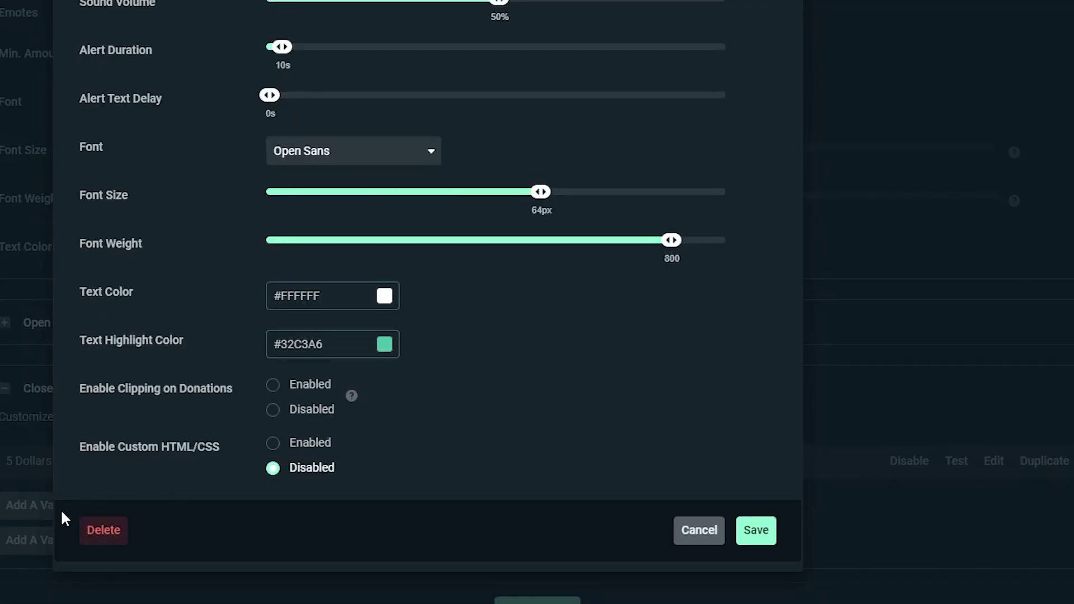
{"action": "left_click", "coordinate": [499, 588]}
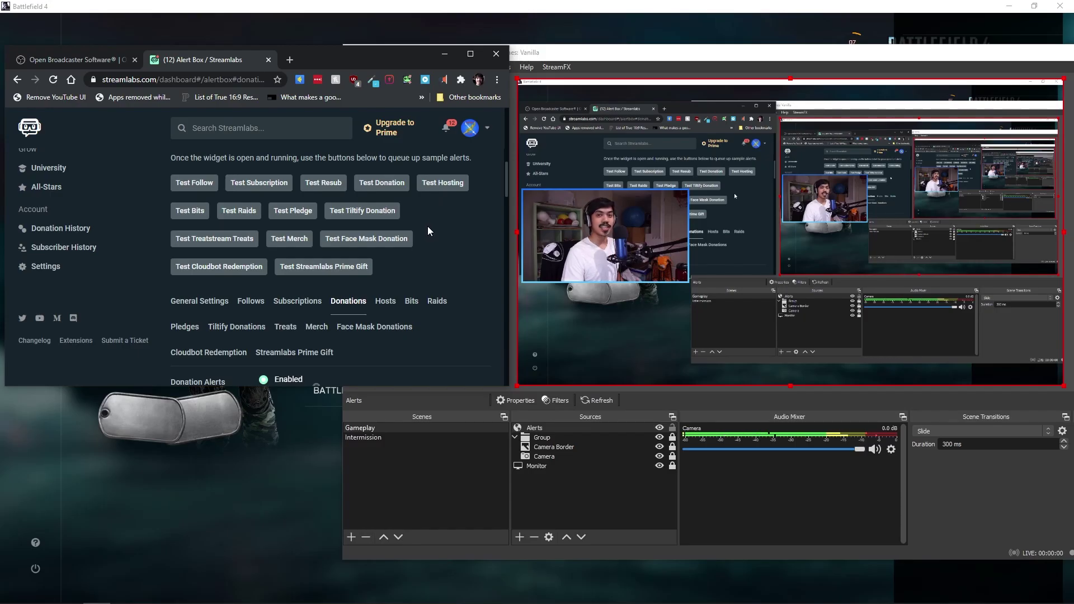
Send a test donation alert and test the 5 Dollars alert variation
{"action": "left_click", "coordinate": [404, 184]}
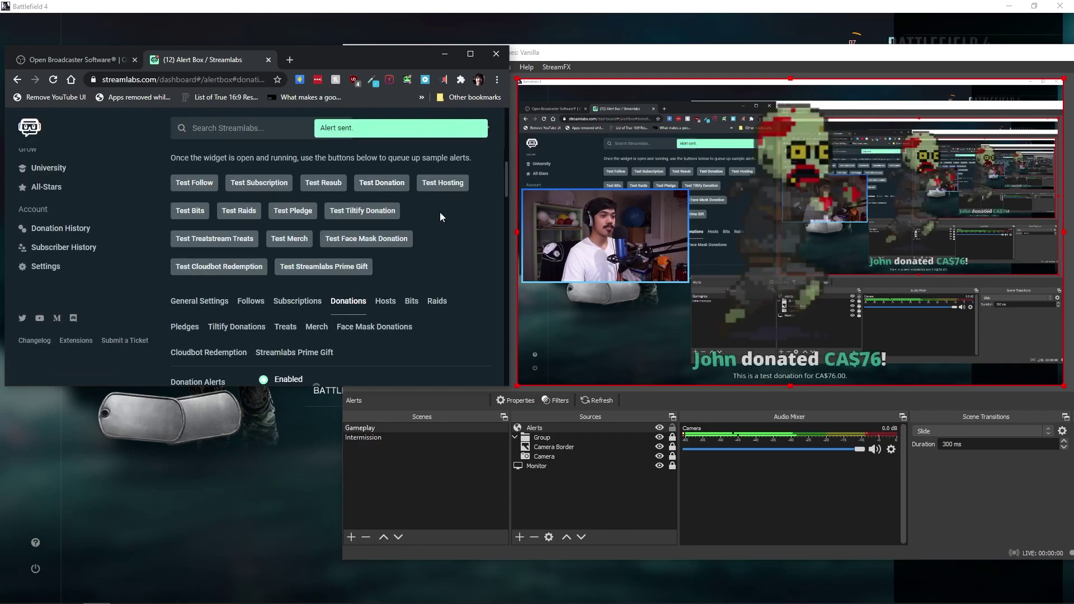
{"action": "scroll", "coordinate": [438, 212], "scroll_direction": "down", "scroll_amount": 15}
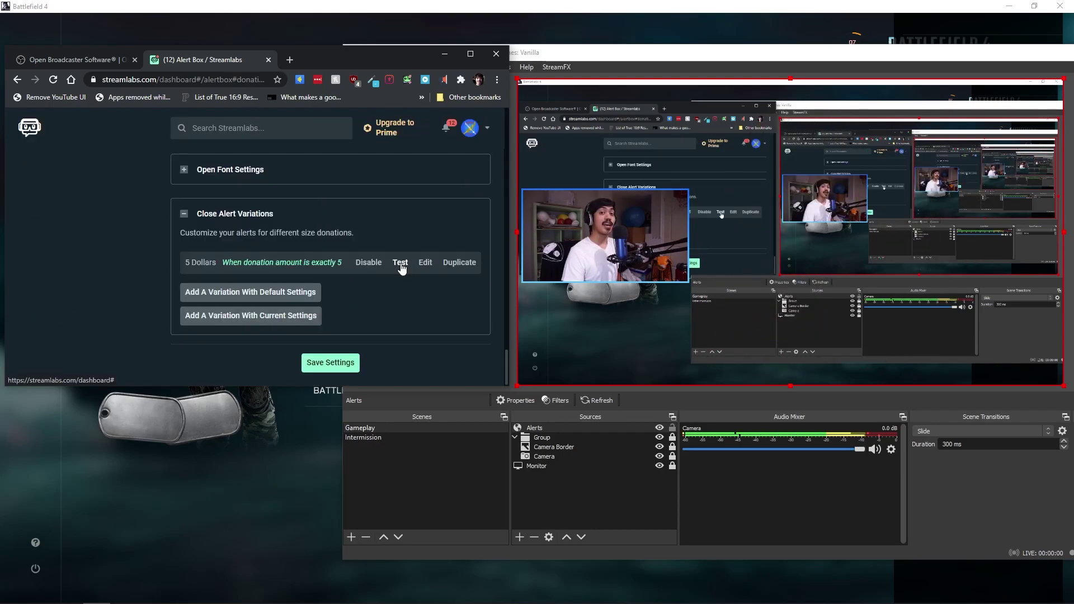
{"action": "left_click", "coordinate": [401, 263]}
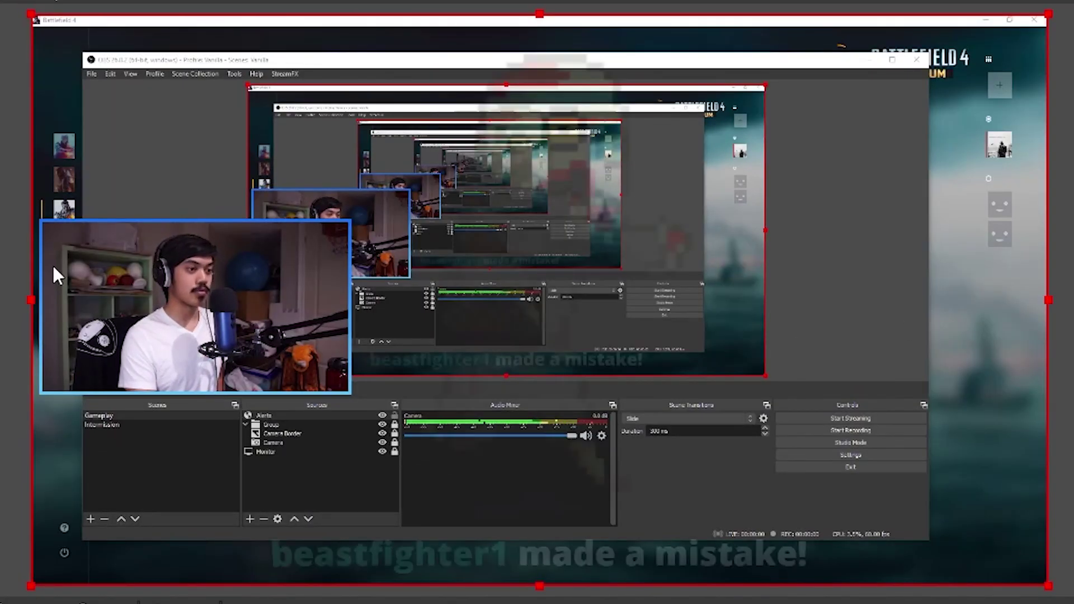
In the OBS Studio preview, shrink the Alerts source, move it up over the camera frame and deselect it
{"action": "left_click_drag", "start_coordinate": [1048, 14], "coordinate": [395, 381]}
{"action": "left_click_drag", "start_coordinate": [240, 472], "coordinate": [230, 188]}
{"action": "left_click", "coordinate": [229, 187]}
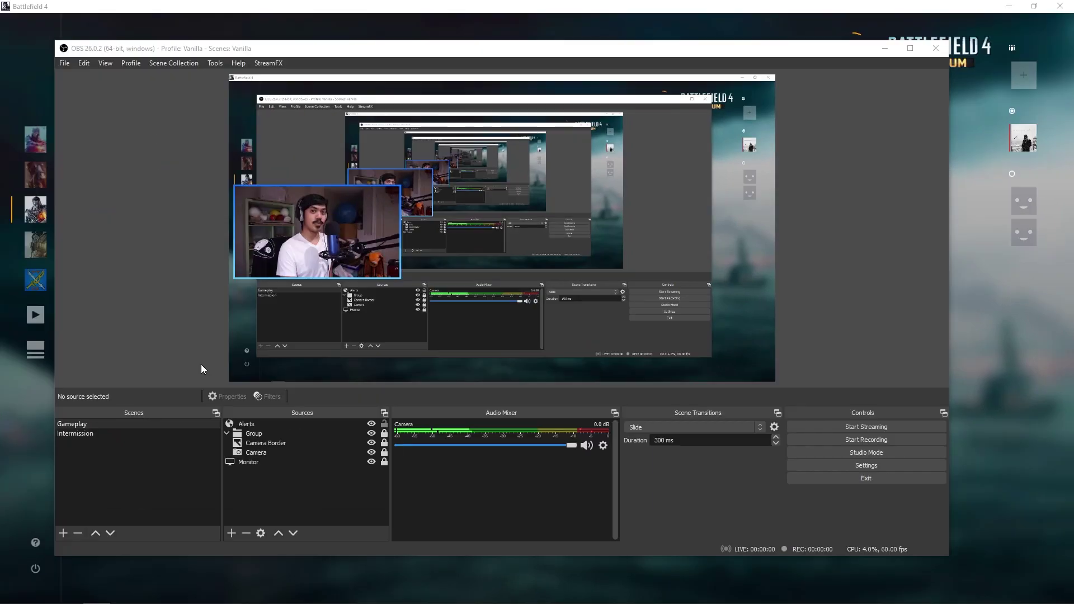
Add the existing Alerts browser source to the Intermission scene, and resize and reposition it over the camera picture
{"action": "left_click", "coordinate": [153, 434]}
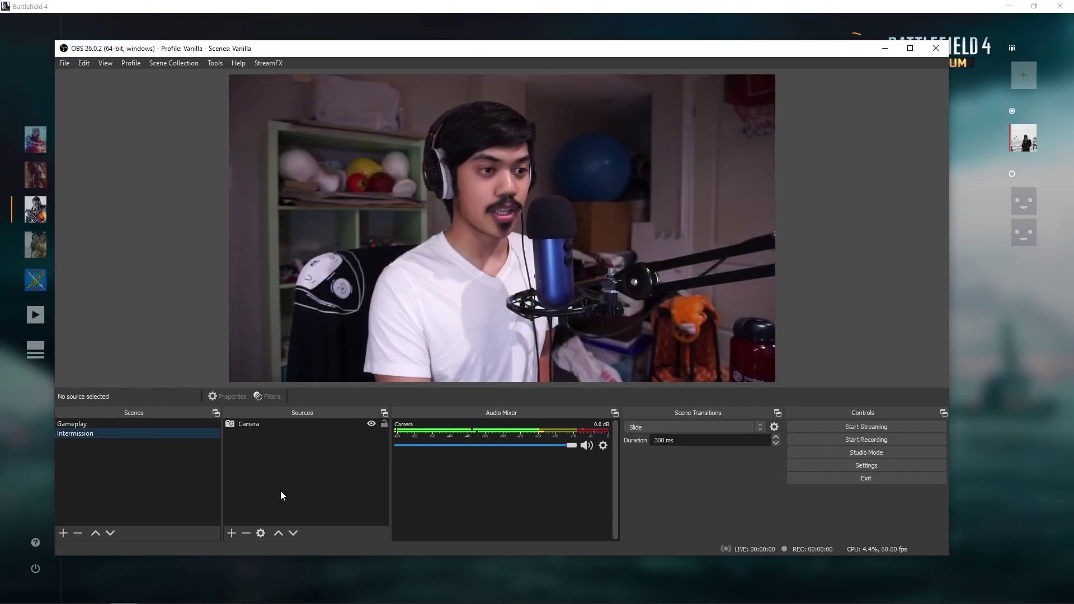
{"action": "left_click", "coordinate": [231, 533]}
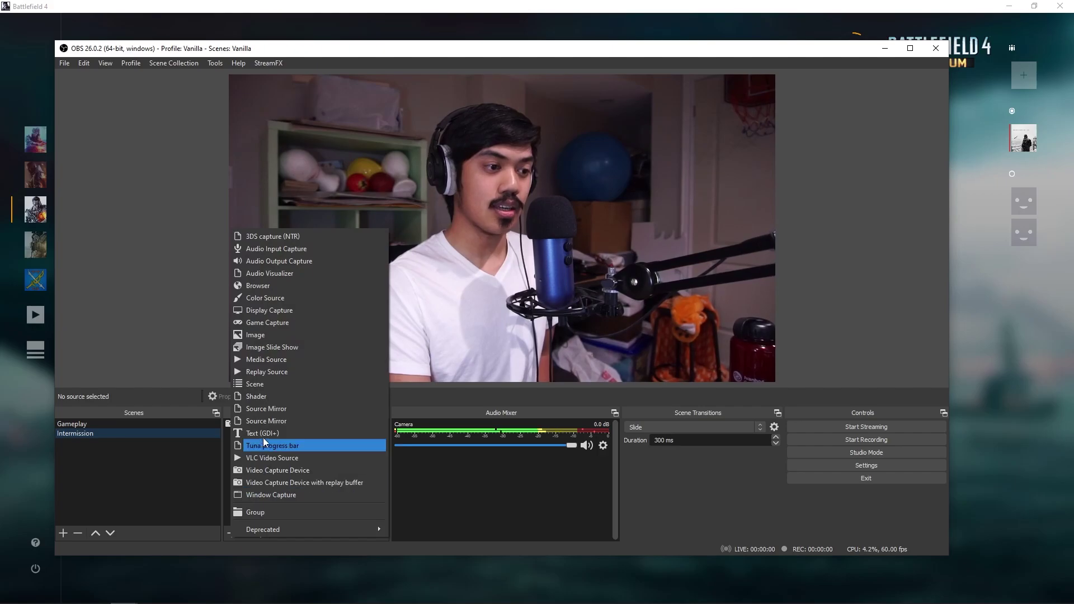
{"action": "left_click", "coordinate": [263, 286]}
{"action": "left_click", "coordinate": [436, 257]}
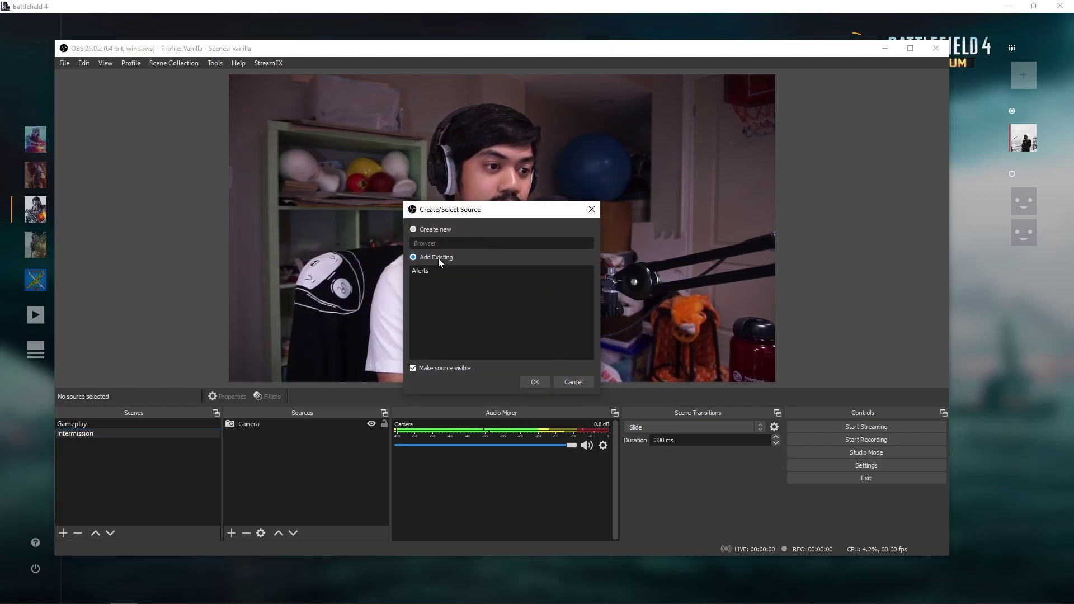
{"action": "left_click", "coordinate": [534, 382]}
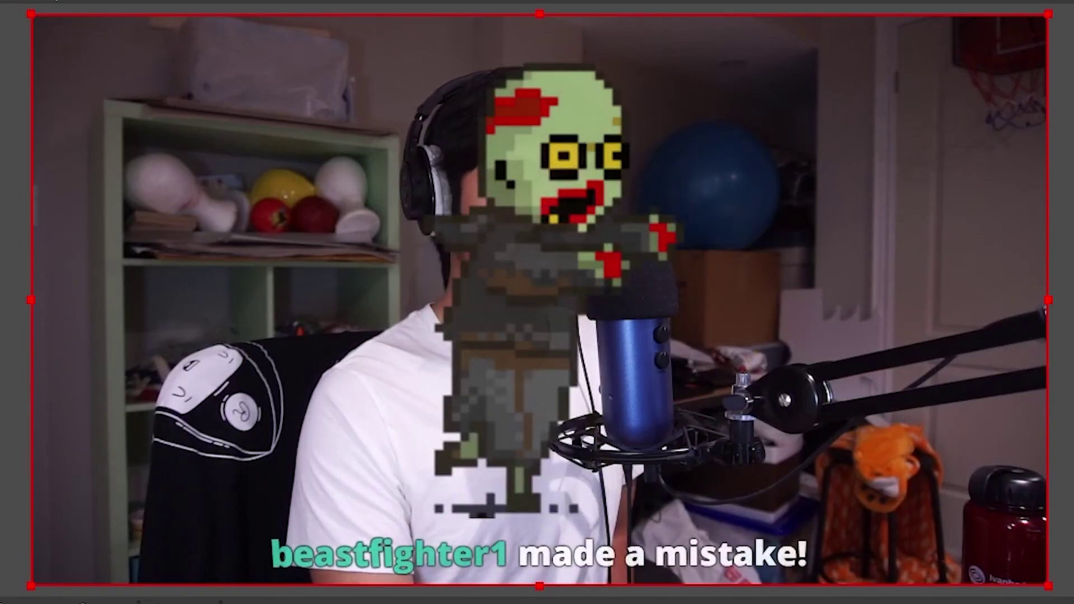
{"action": "left_click_drag", "start_coordinate": [538, 586], "coordinate": [521, 265]}
{"action": "left_click_drag", "start_coordinate": [294, 191], "coordinate": [868, 175]}
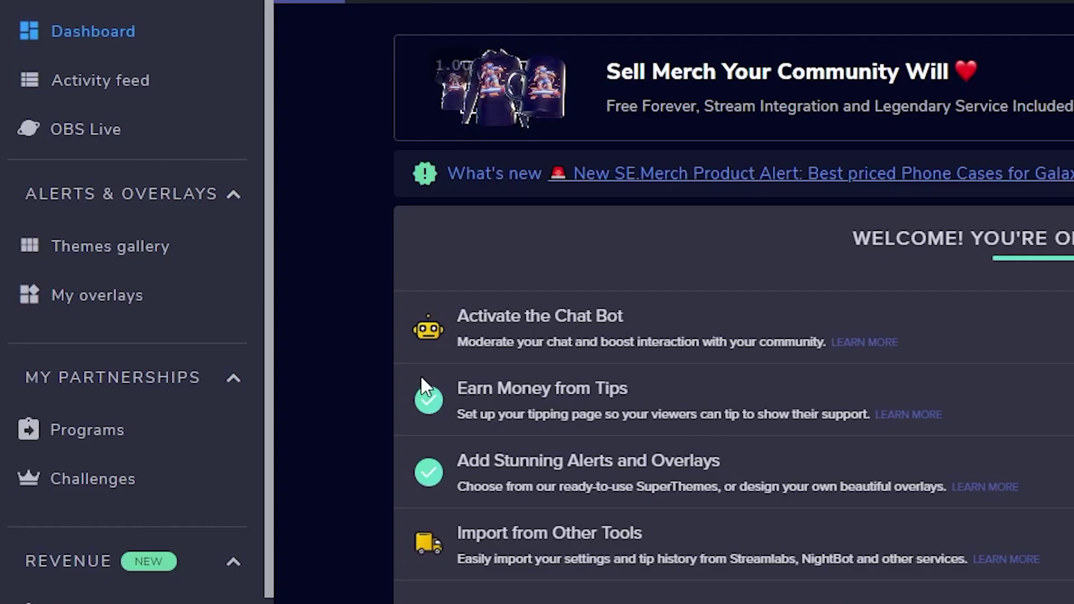
In StreamElements, create a new overlay from My overlays with the resolution 1080p
{"action": "left_click", "coordinate": [101, 307]}
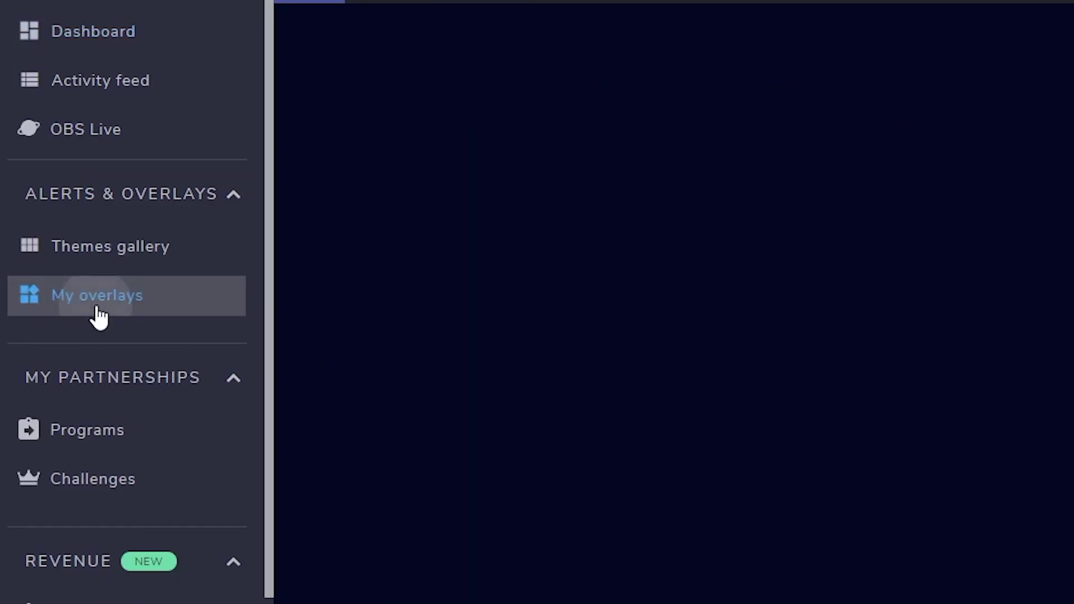
{"action": "left_click", "coordinate": [894, 244]}
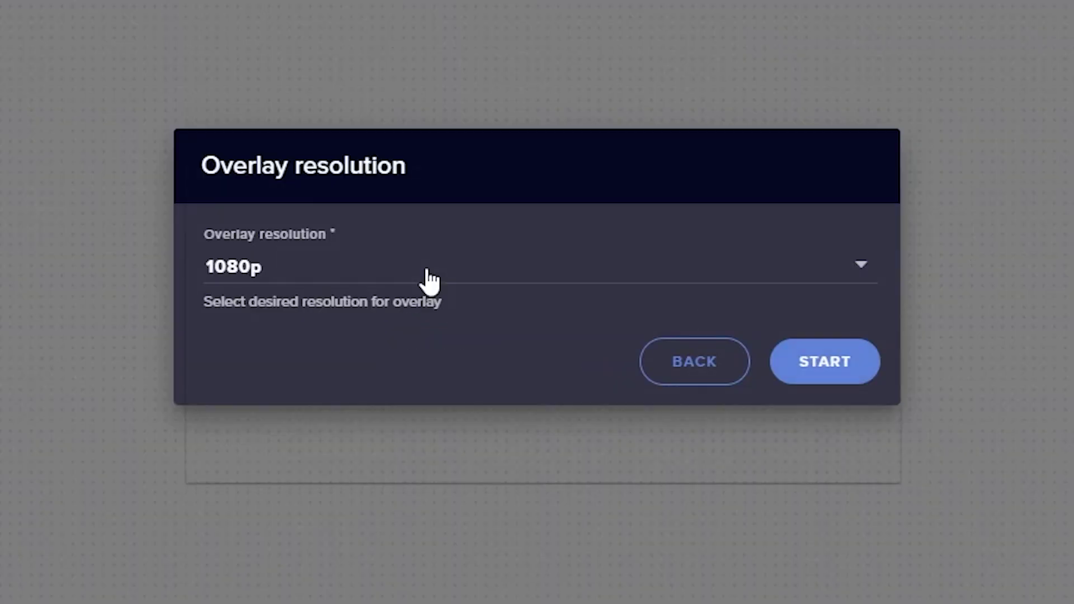
{"action": "left_click", "coordinate": [487, 336]}
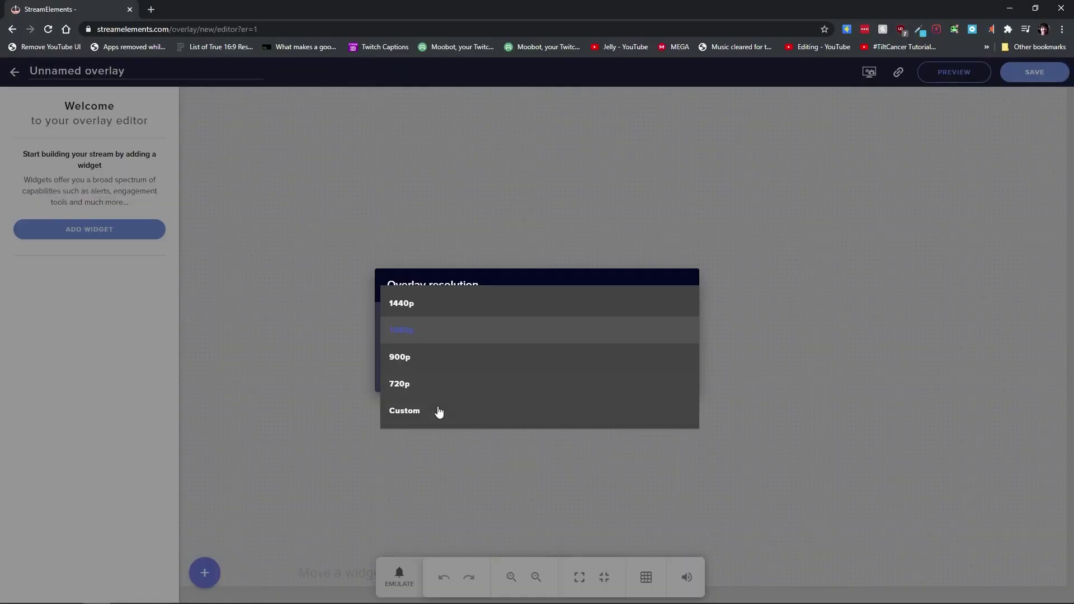
{"action": "left_click", "coordinate": [333, 283]}
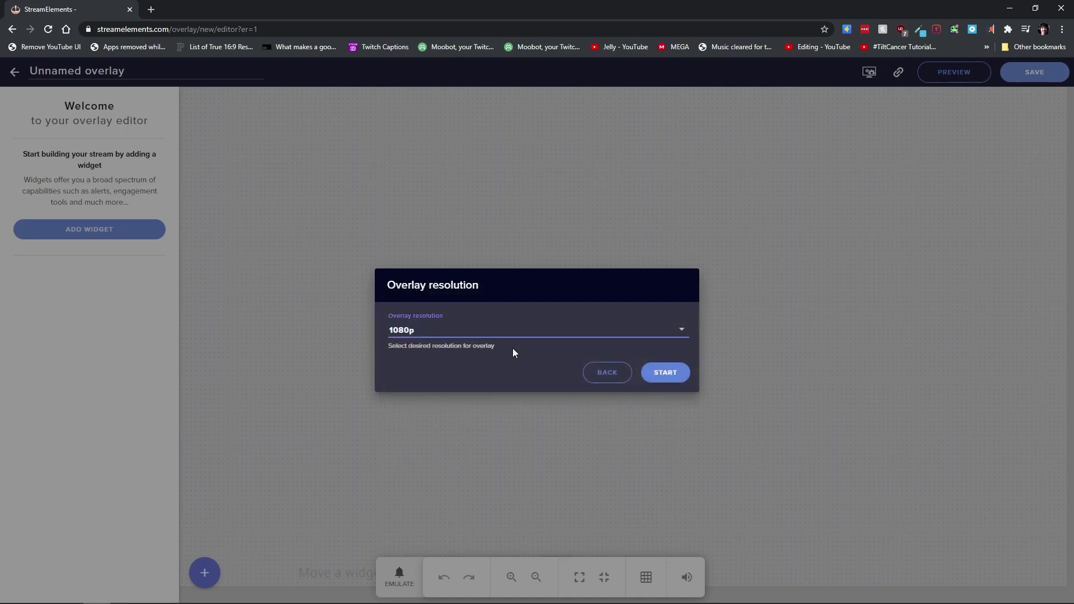
{"action": "left_click", "coordinate": [671, 377]}
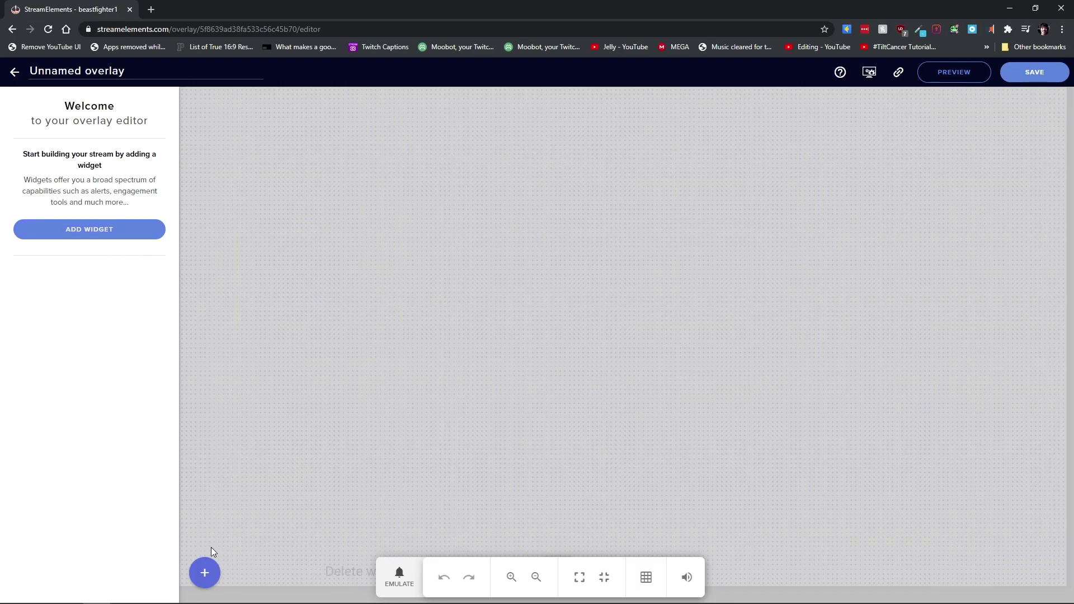
Add an AlertBox widget from the Alerts category to the overlay
{"action": "left_click", "coordinate": [213, 575]}
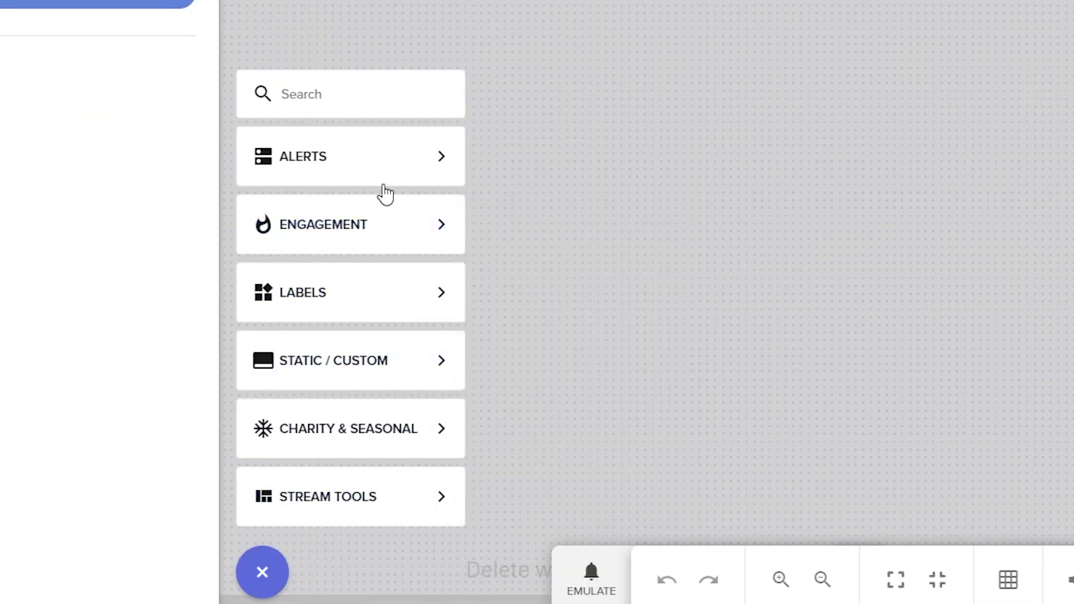
{"action": "mouse_move", "coordinate": [277, 344]}
{"action": "left_click", "coordinate": [559, 180]}
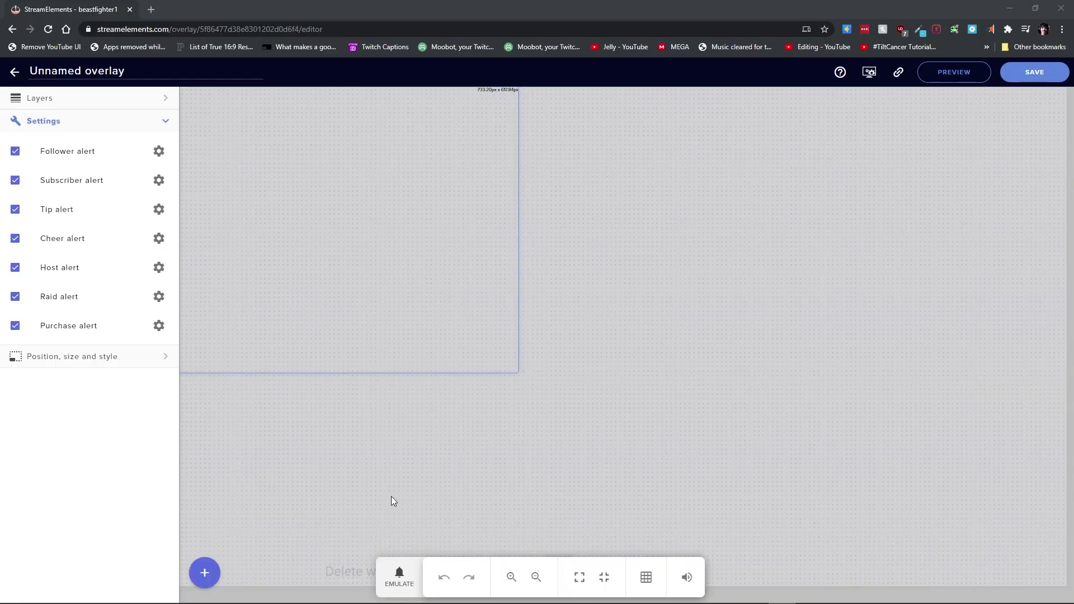
Emulate a follower event to preview the follower alert in the overlay
{"action": "left_click", "coordinate": [399, 576]}
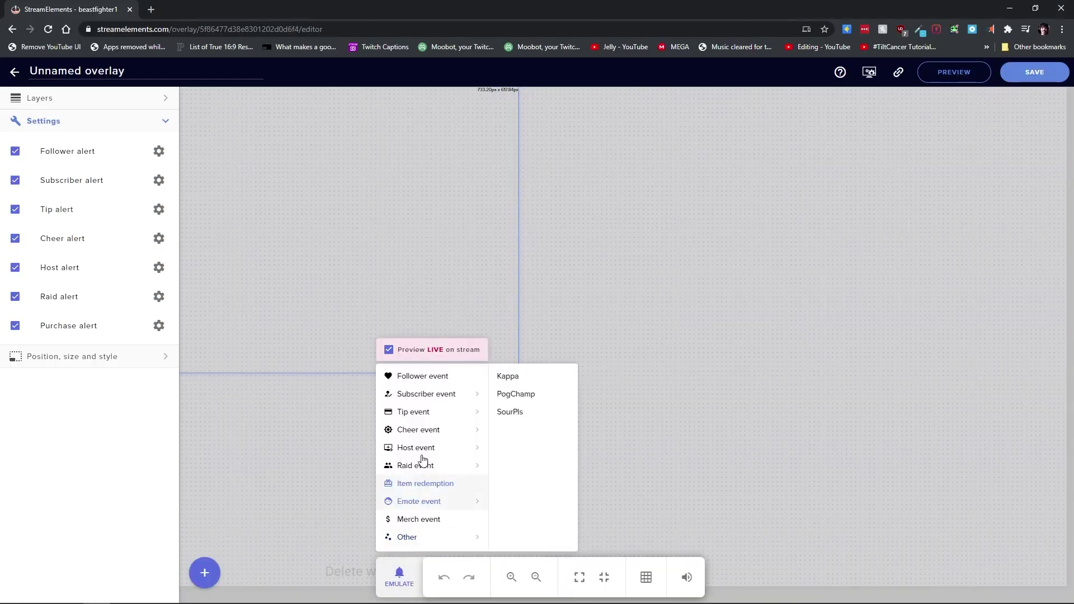
{"action": "left_click", "coordinate": [429, 383]}
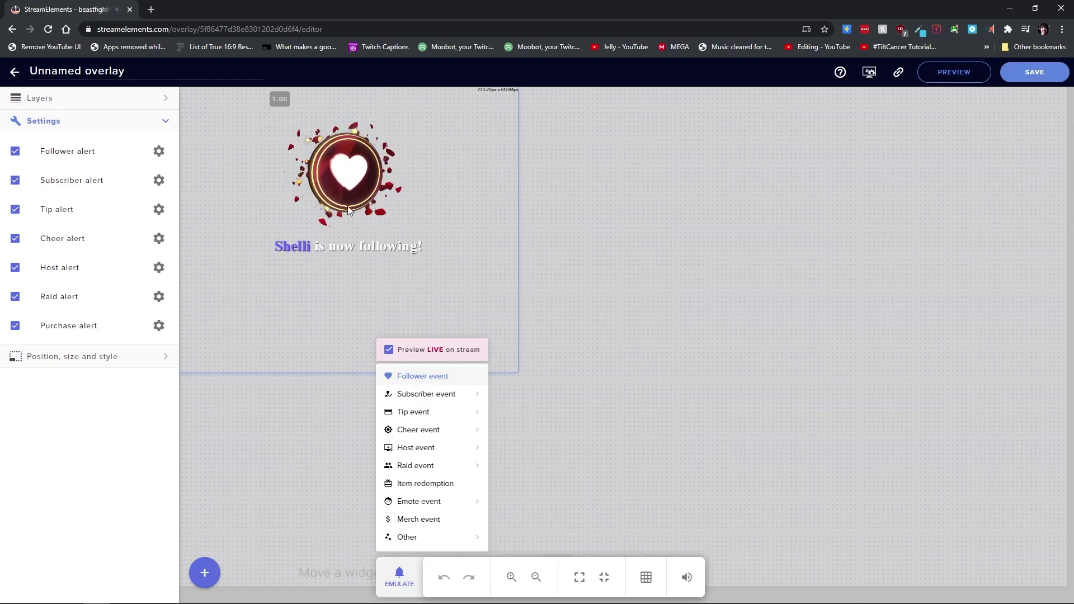
{"action": "left_click", "coordinate": [370, 190]}
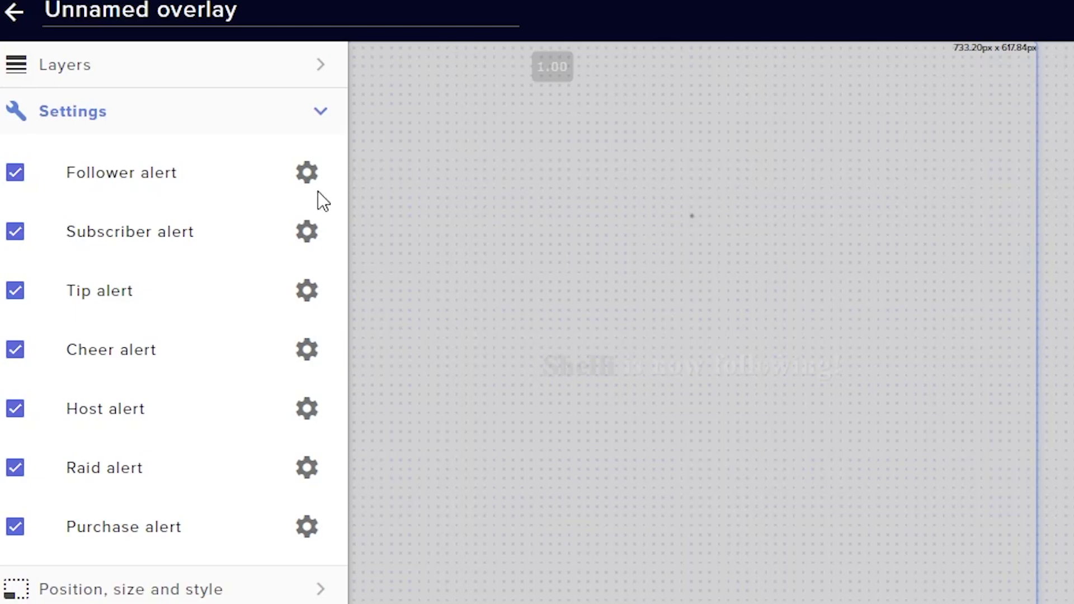
Open the follower alert's settings and look through the image library, upload page and all files for an alert image
{"action": "left_click", "coordinate": [308, 174]}
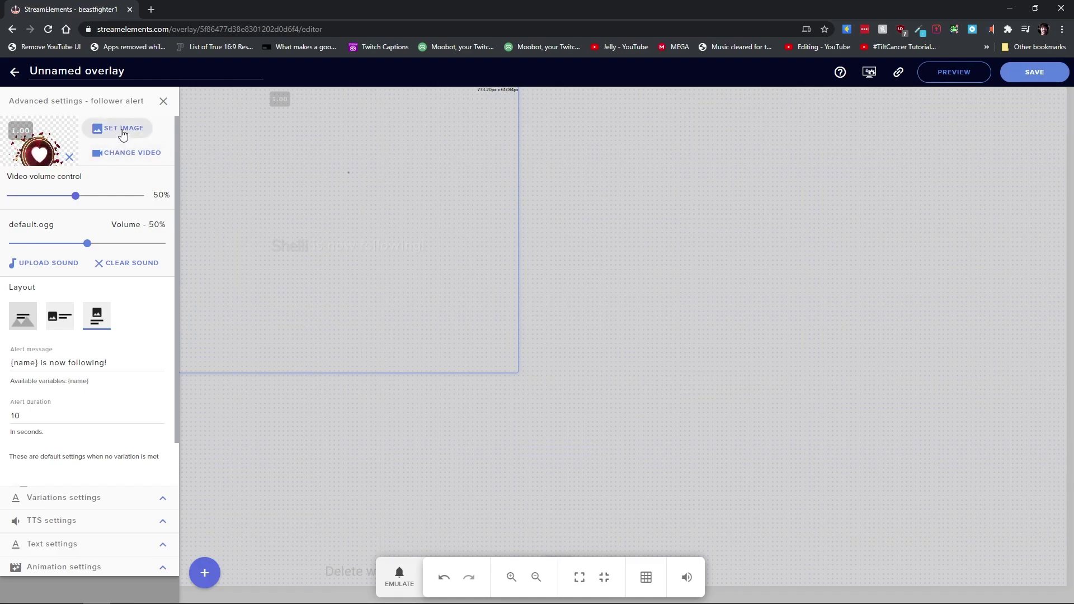
{"action": "left_click", "coordinate": [122, 135]}
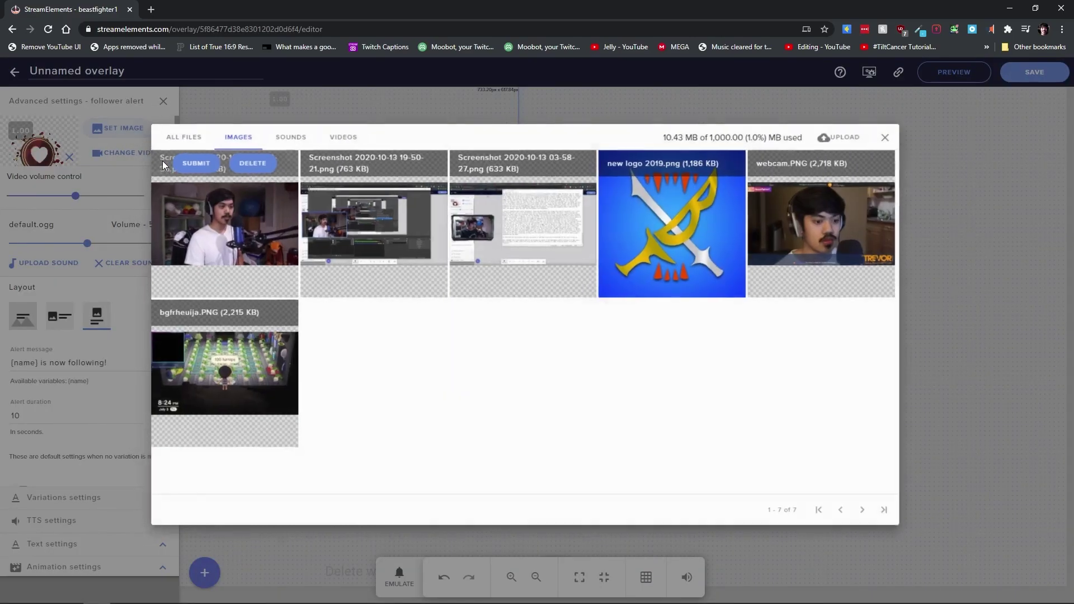
{"action": "left_click", "coordinate": [860, 99]}
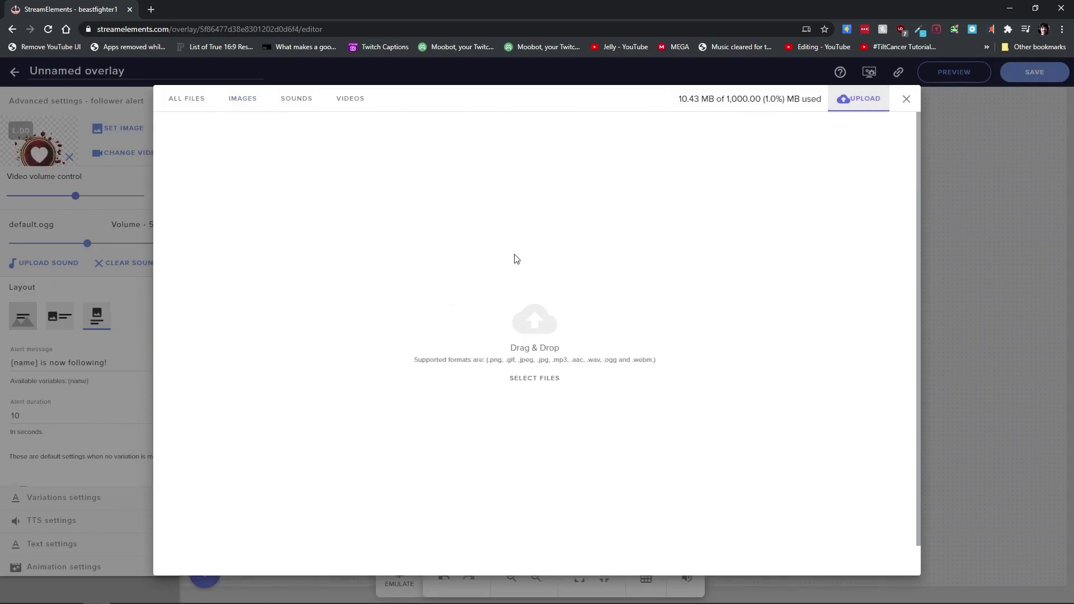
{"action": "left_click", "coordinate": [193, 106]}
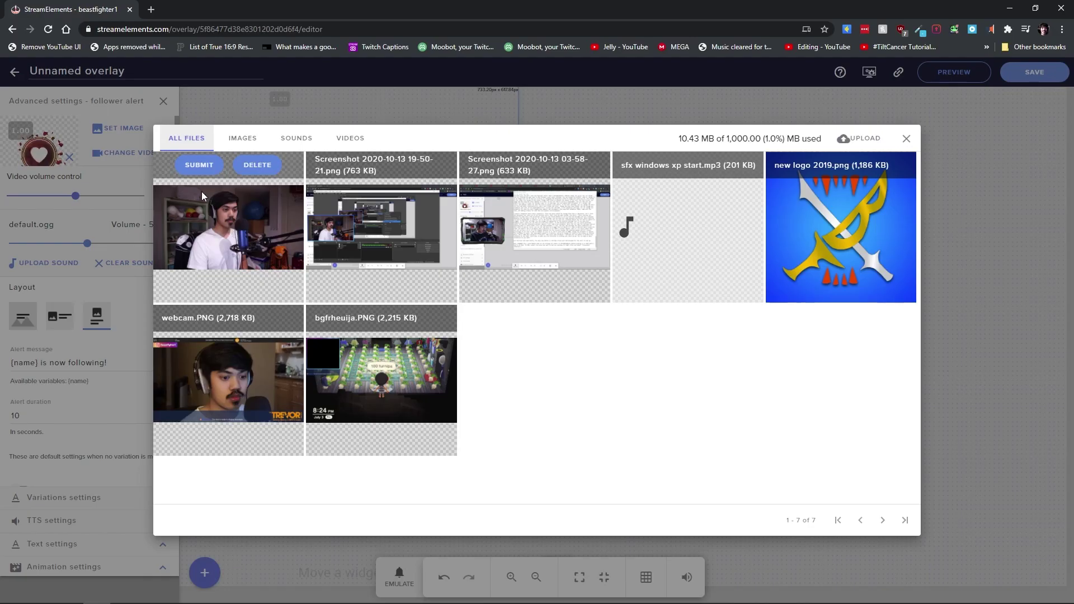
{"action": "left_click", "coordinate": [197, 168]}
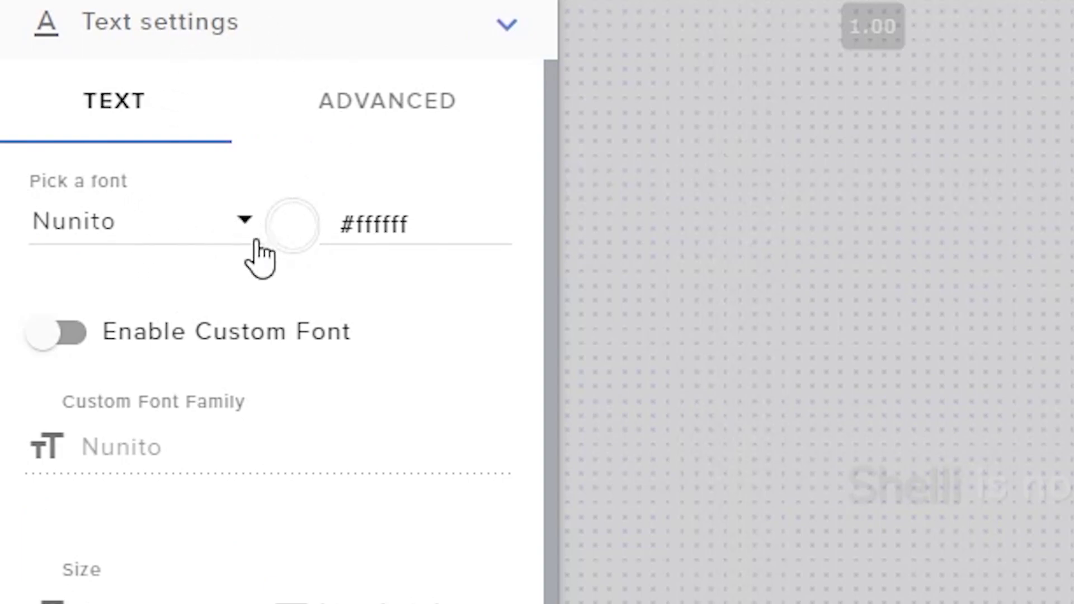
Examine the follower alert's text, animation, sound and layout settings, and close its advanced settings
{"action": "scroll", "coordinate": [168, 291], "scroll_direction": "down", "scroll_amount": 2}
{"action": "scroll", "coordinate": [463, 362], "scroll_direction": "down", "scroll_amount": 8}
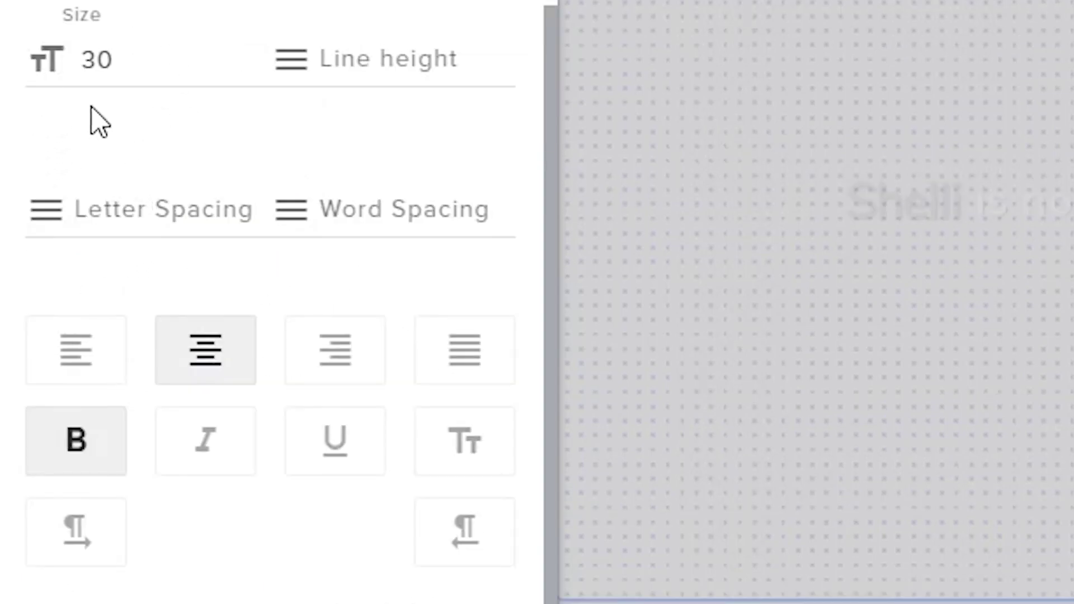
{"action": "scroll", "coordinate": [168, 482], "scroll_direction": "down", "scroll_amount": 10}
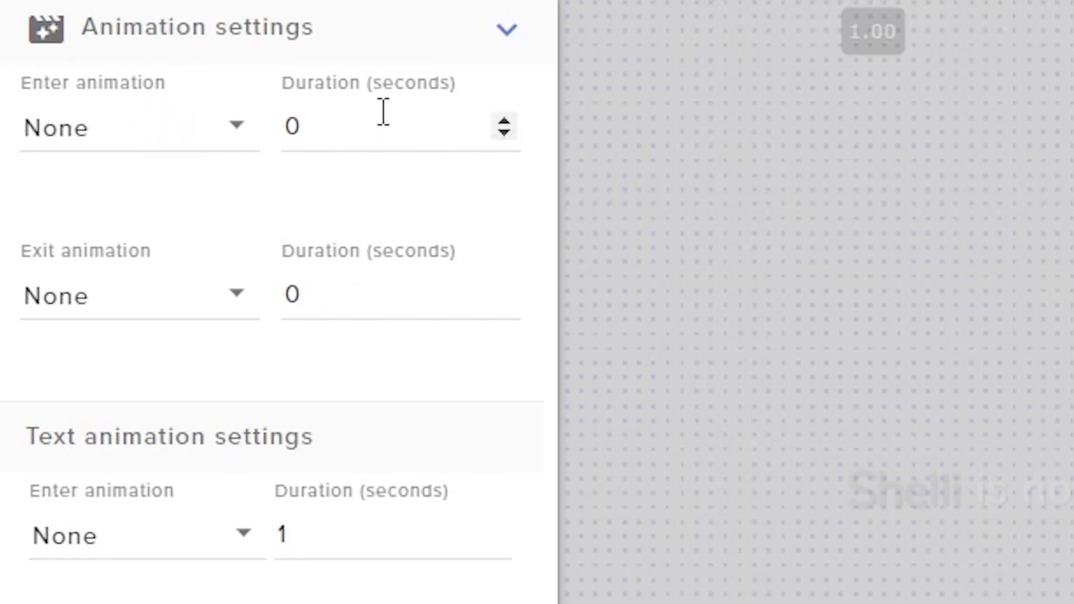
{"action": "scroll", "coordinate": [384, 117], "scroll_direction": "down", "scroll_amount": 6}
{"action": "scroll", "coordinate": [192, 79], "scroll_direction": "down", "scroll_amount": 5}
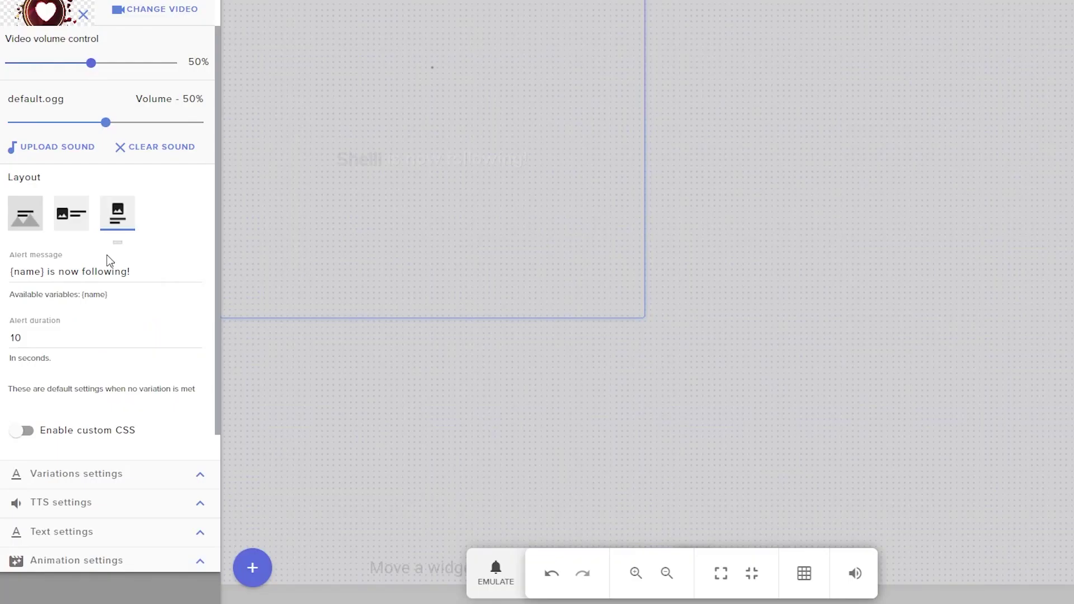
{"action": "scroll", "coordinate": [106, 256], "scroll_direction": "down", "scroll_amount": 1}
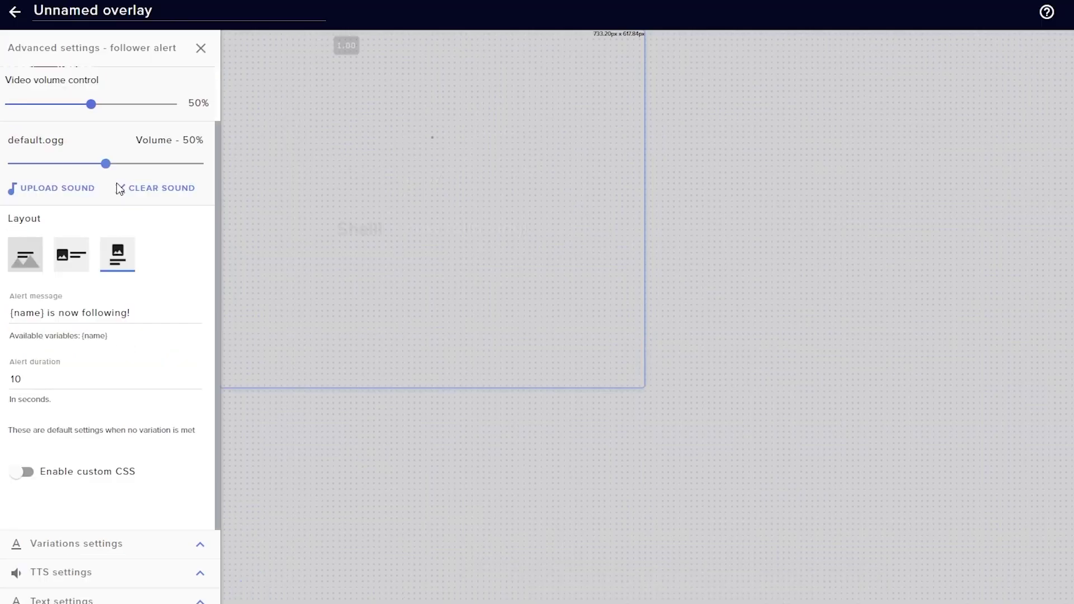
{"action": "left_click", "coordinate": [202, 50]}
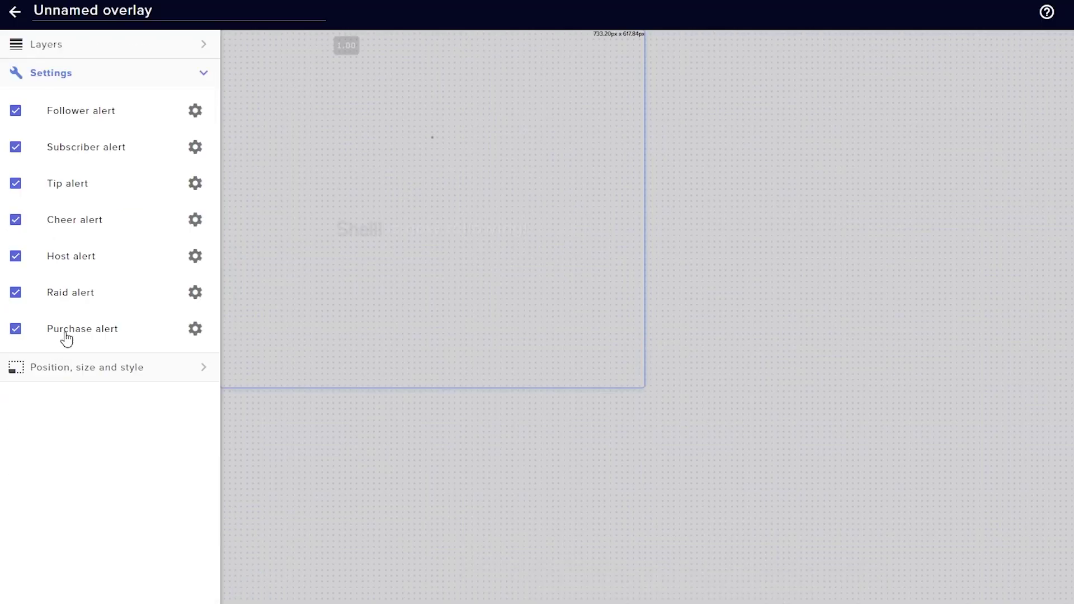
Open the tip alert's advanced settings and enable showing tip messages
{"action": "left_click", "coordinate": [195, 184]}
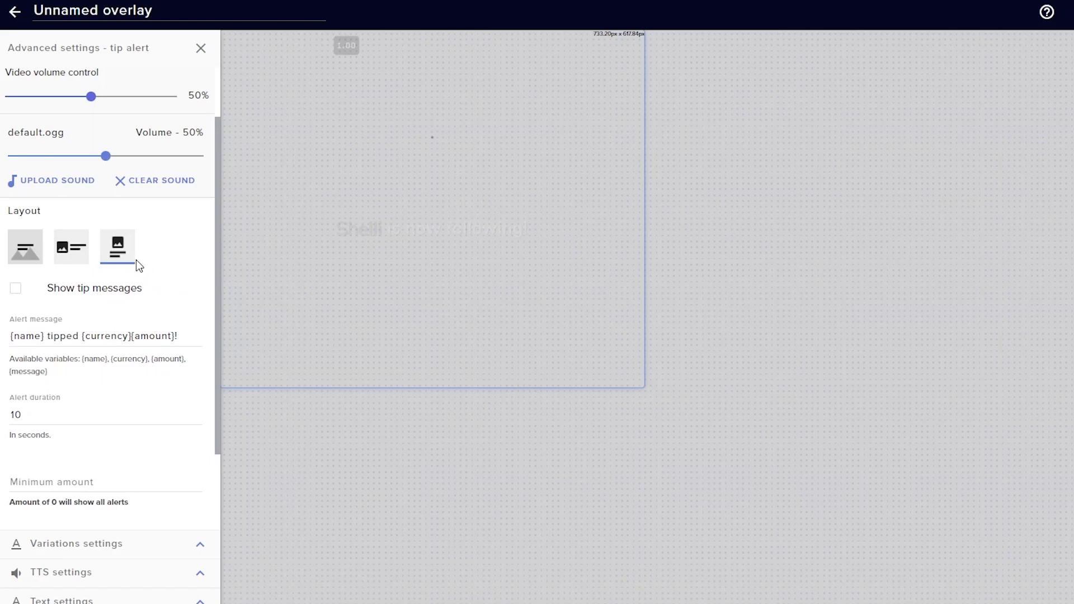
{"action": "left_click", "coordinate": [81, 302]}
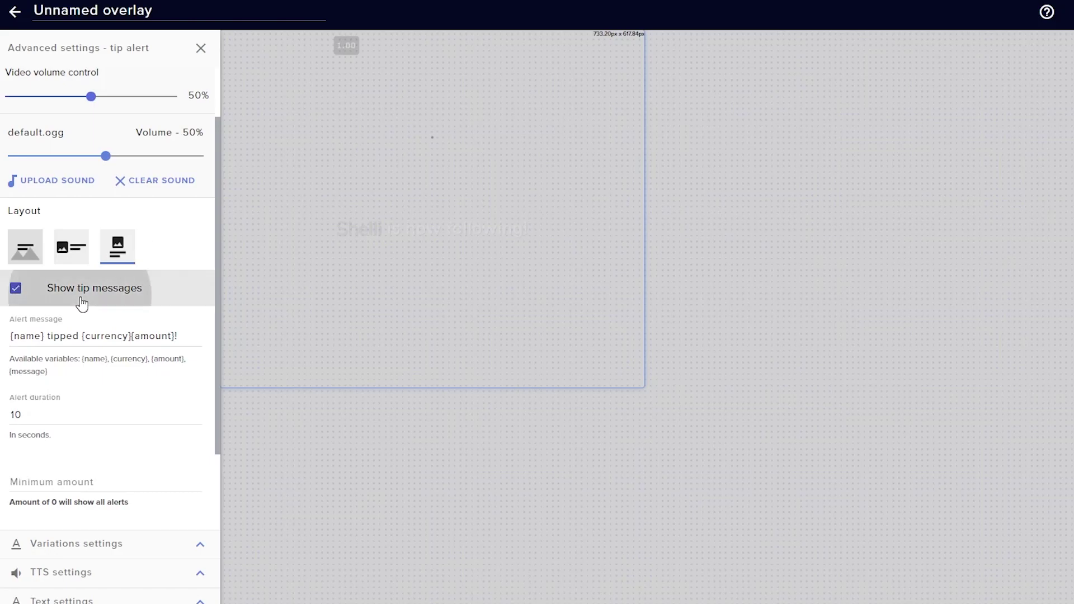
{"action": "scroll", "coordinate": [66, 431], "scroll_direction": "down", "scroll_amount": 2}
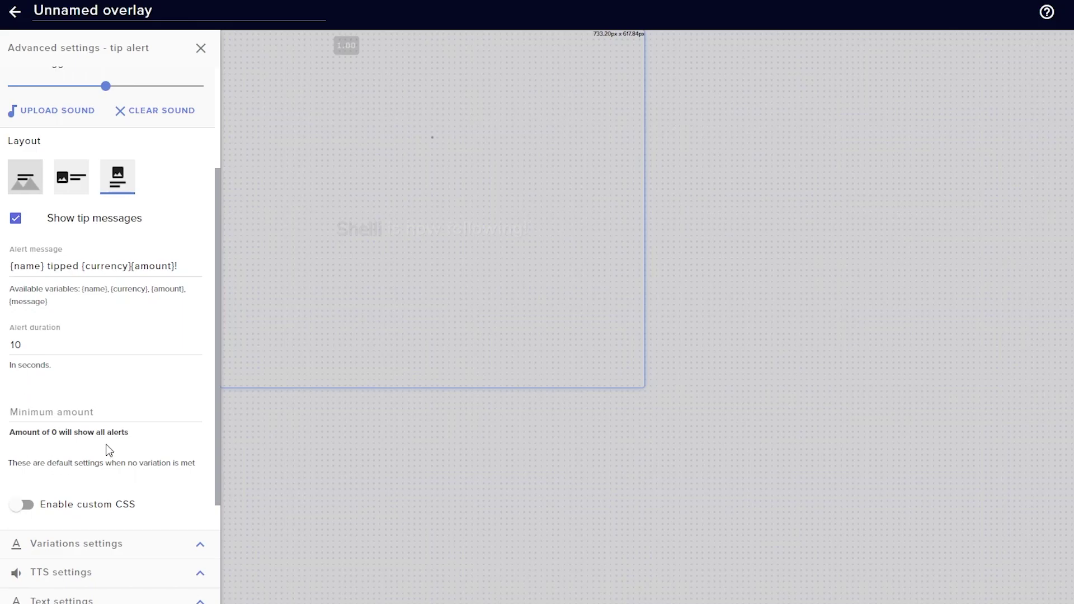
Disable text-to-speech for the tip alert and look over its text settings
{"action": "left_click", "coordinate": [61, 573]}
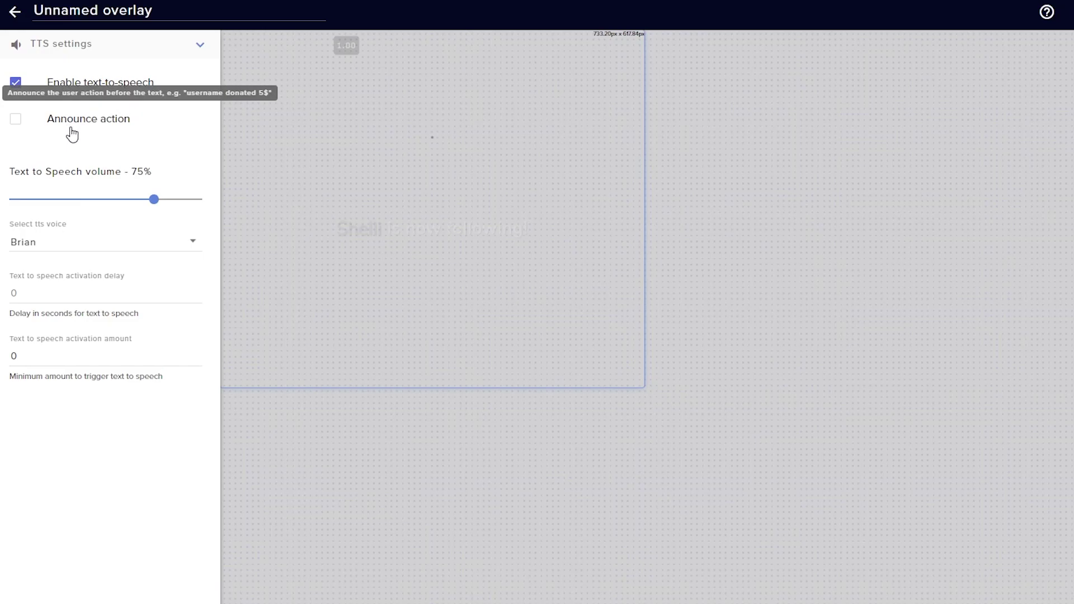
{"action": "left_click", "coordinate": [15, 82]}
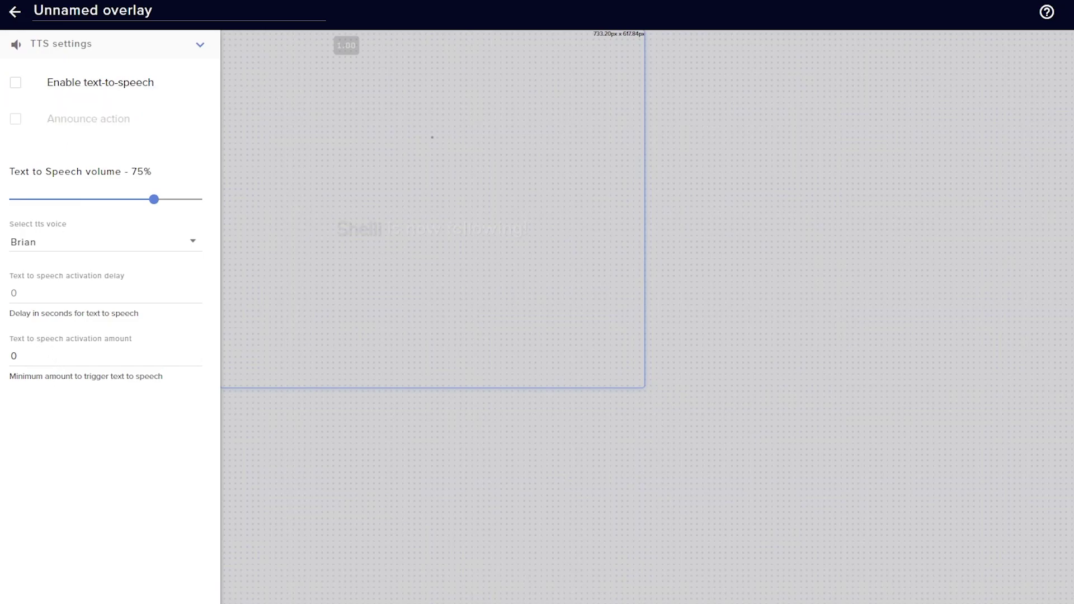
{"action": "scroll", "coordinate": [74, 14], "scroll_direction": "down", "scroll_amount": 5}
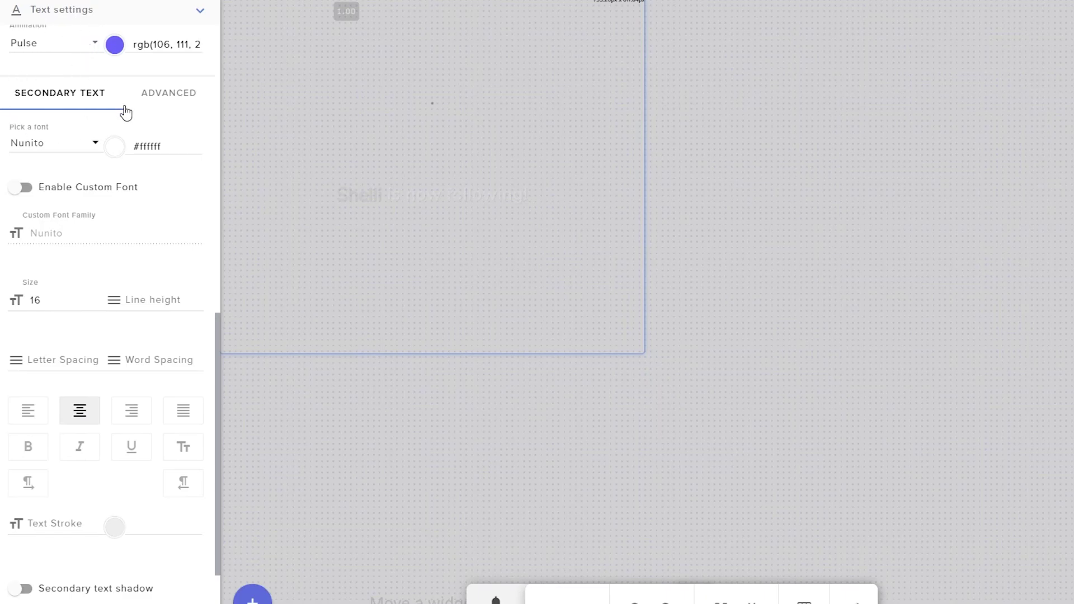
{"action": "scroll", "coordinate": [180, 434], "scroll_direction": "up", "scroll_amount": 5}
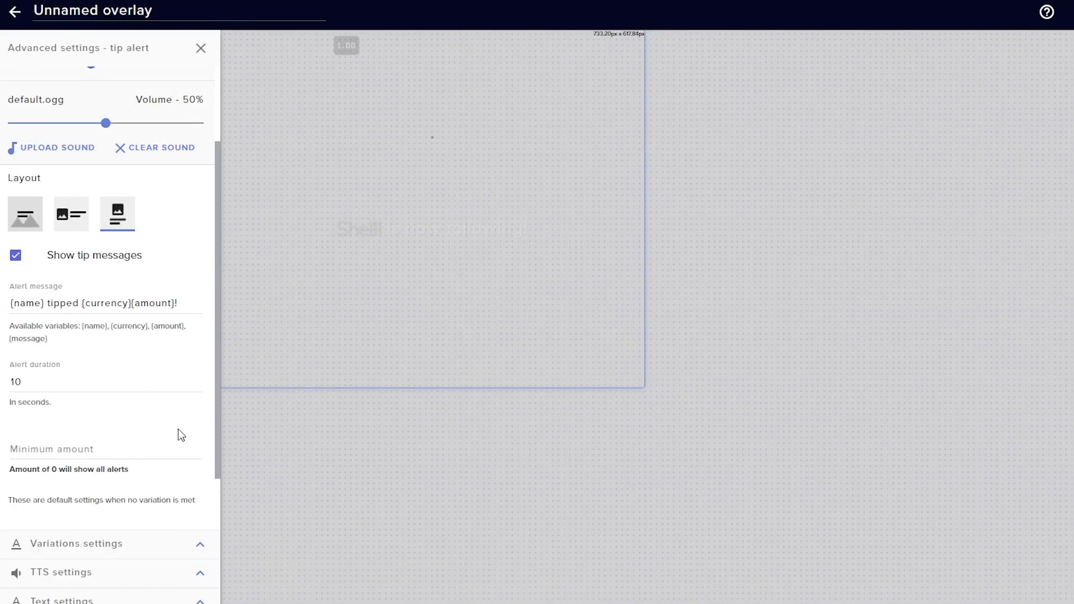
Expand the tip alert's variations settings and add a new variation copied from AlertBox 1 / tip
{"action": "left_click", "coordinate": [202, 556]}
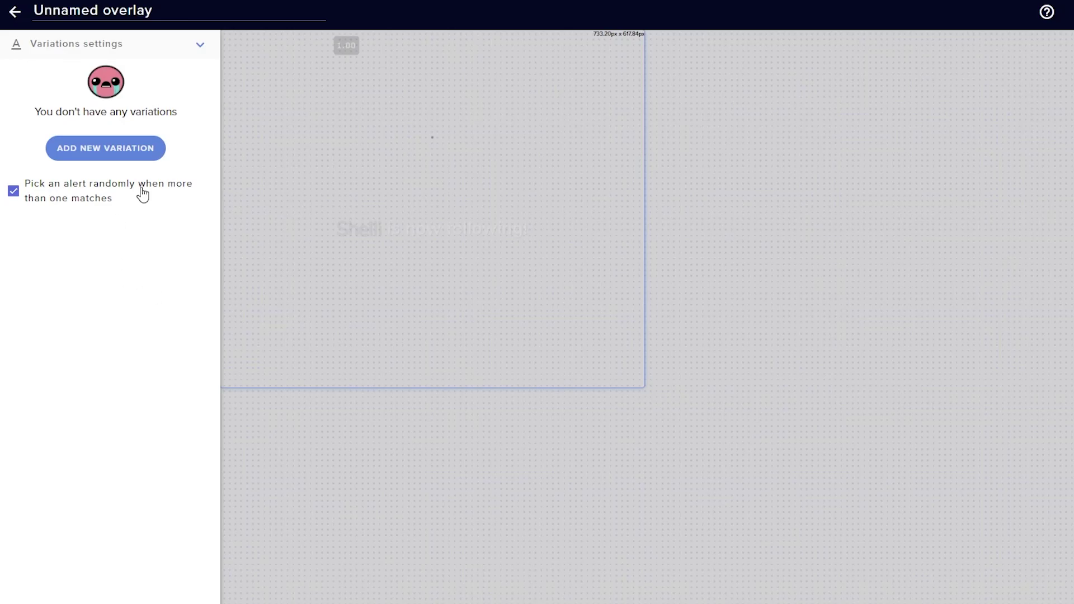
{"action": "left_click", "coordinate": [115, 151]}
{"action": "left_click", "coordinate": [338, 246]}
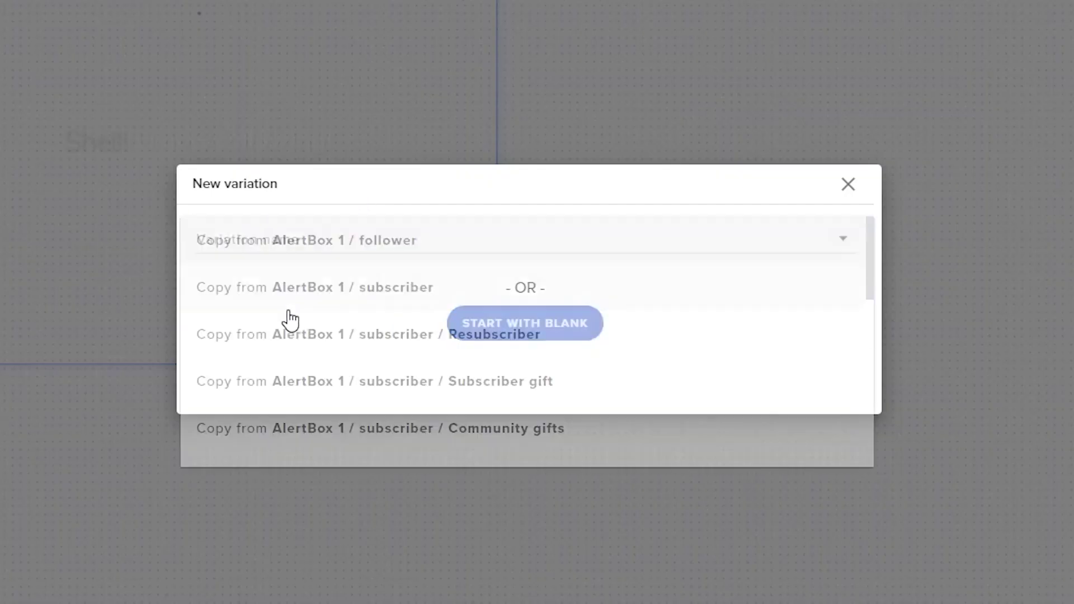
{"action": "left_click", "coordinate": [425, 216]}
{"action": "left_click", "coordinate": [363, 240]}
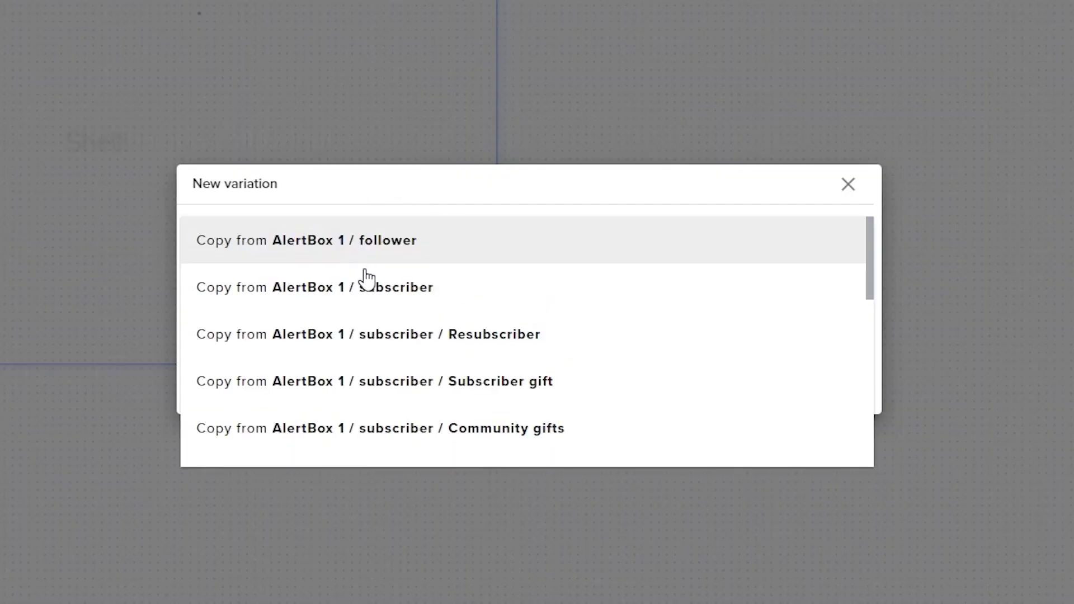
{"action": "scroll", "coordinate": [388, 329], "scroll_direction": "down", "scroll_amount": 2}
{"action": "left_click", "coordinate": [388, 391]}
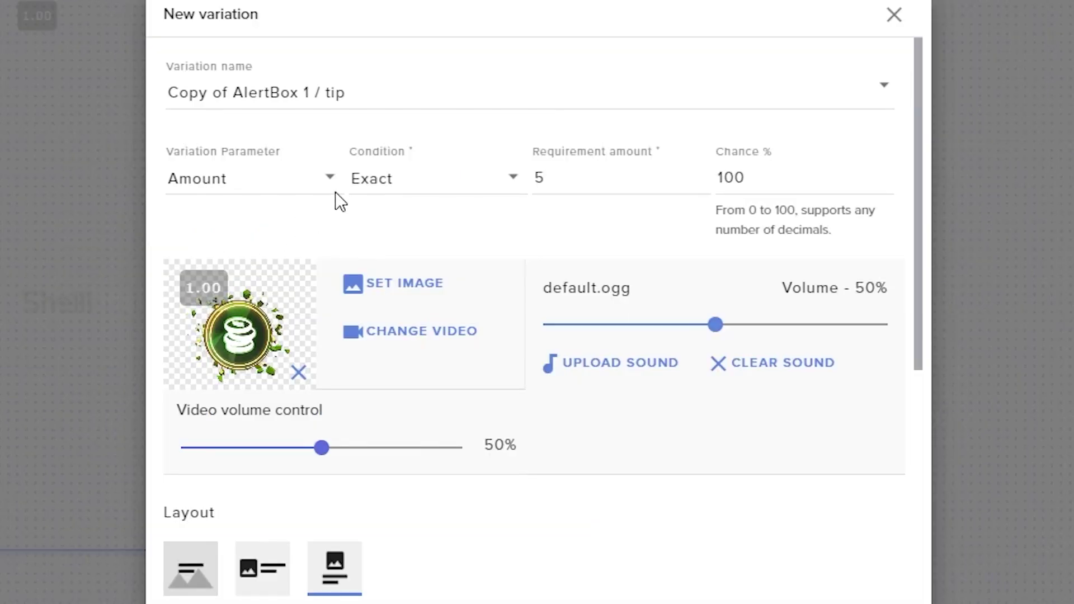
Examine the available variation parameters and conditions for the new tip variation
{"action": "left_click", "coordinate": [269, 193]}
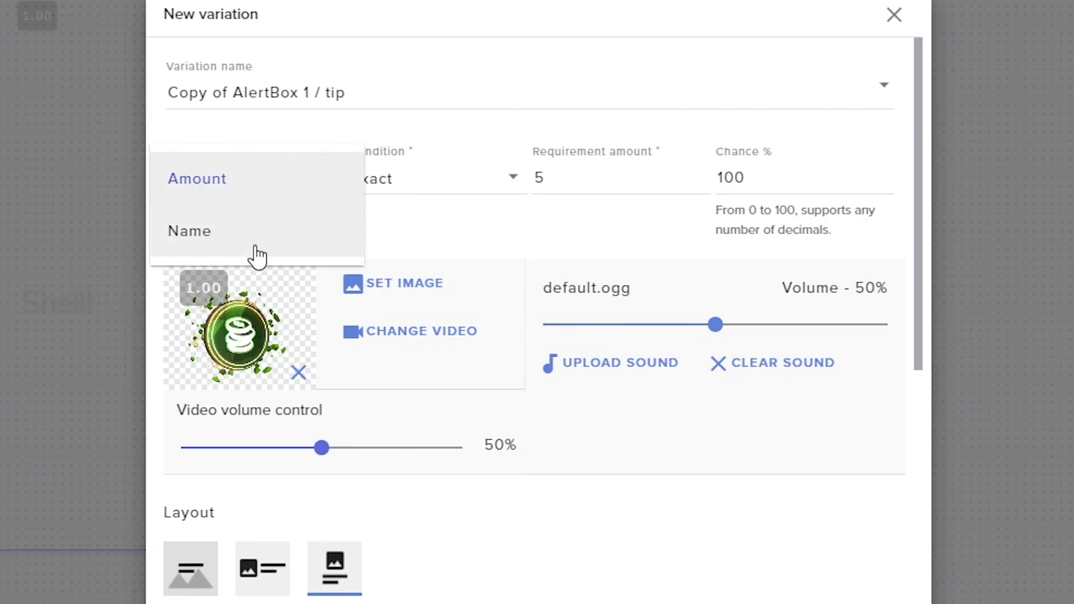
{"action": "left_click", "coordinate": [423, 133]}
{"action": "left_click", "coordinate": [424, 185]}
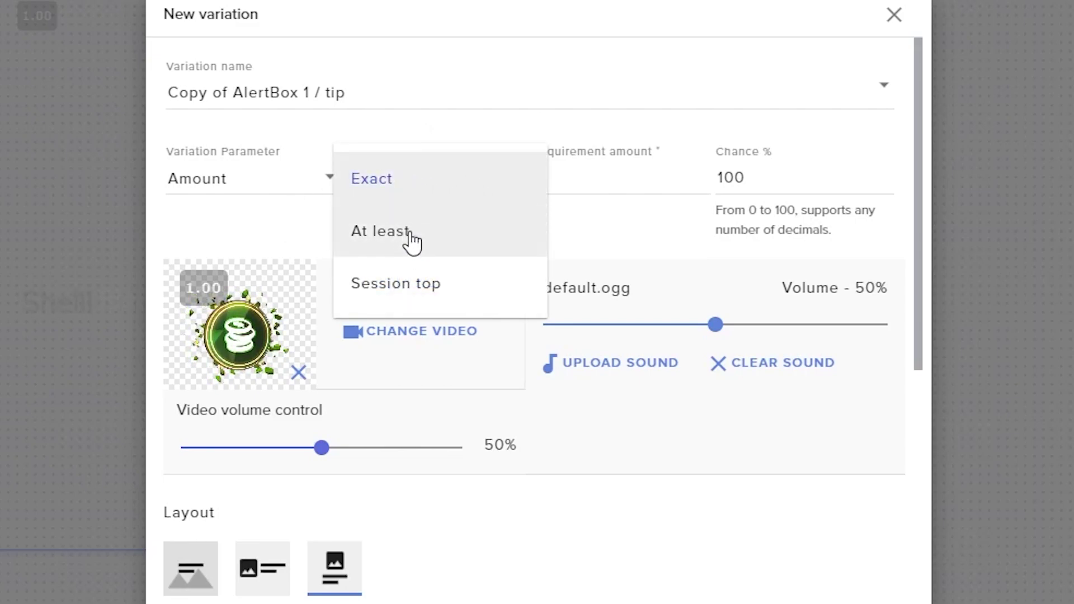
{"action": "left_click", "coordinate": [566, 175]}
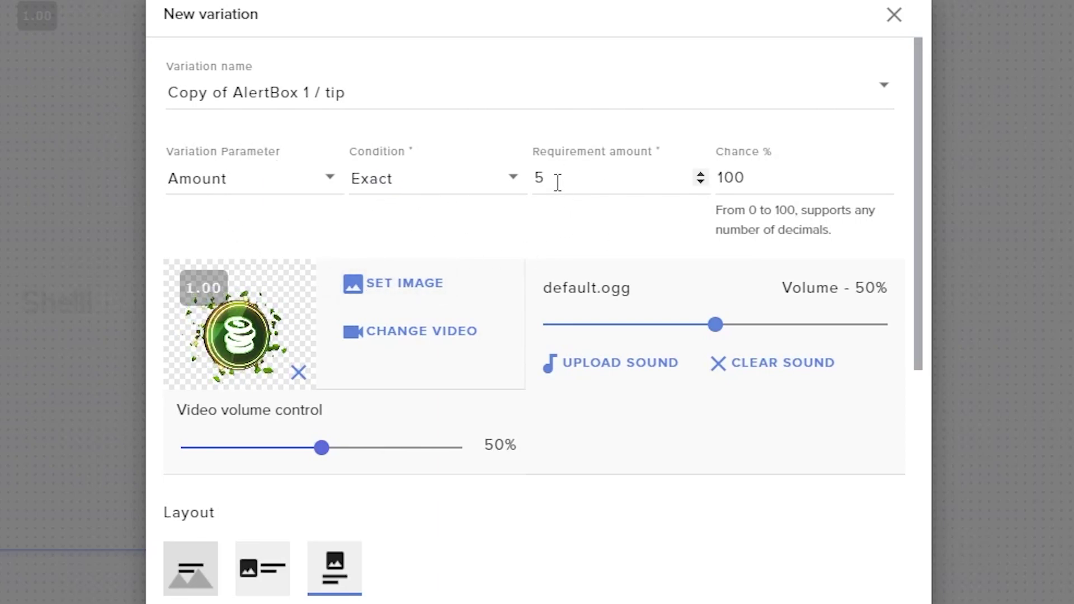
Name the variation "5 dollars", set its sound to sfx windows xp start.mp3 and save it
{"action": "left_click", "coordinate": [391, 92]}
{"action": "type", "text": "5 dollars"}
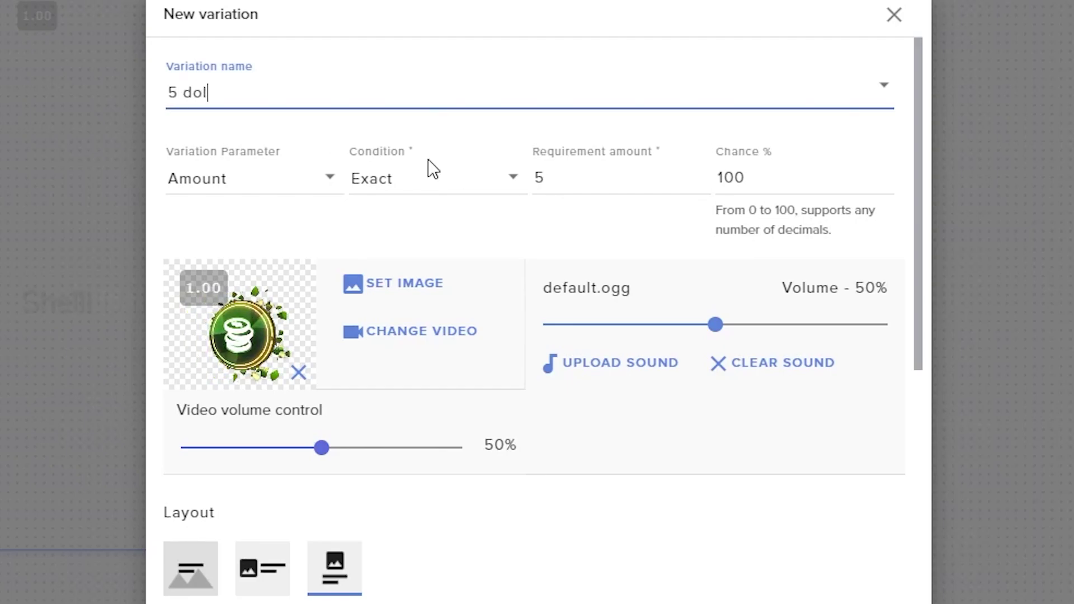
{"action": "left_click", "coordinate": [615, 363]}
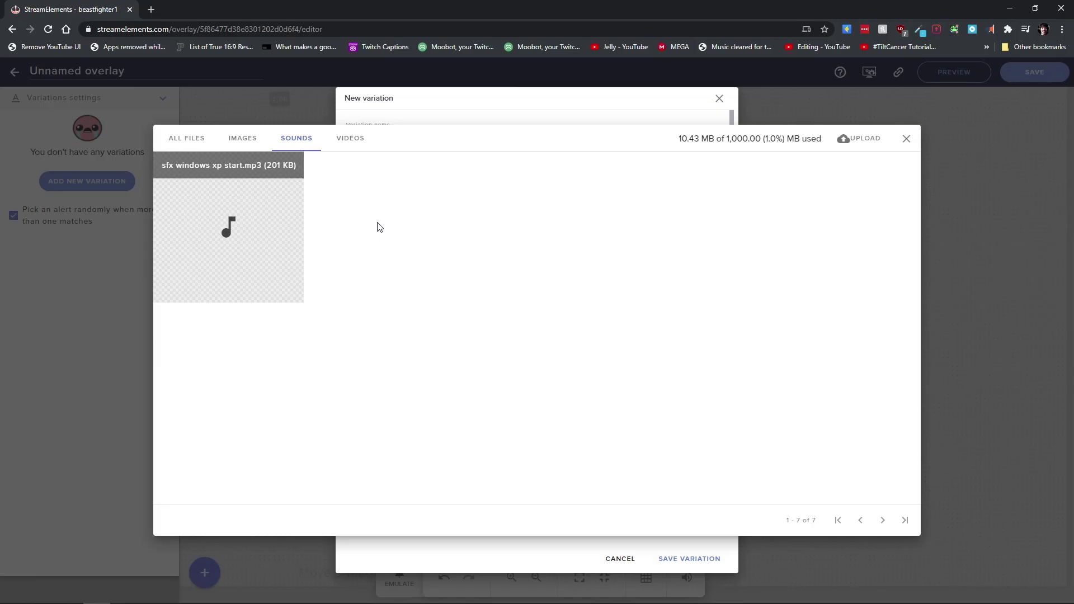
{"action": "left_click", "coordinate": [199, 165]}
{"action": "scroll", "coordinate": [537, 384], "scroll_direction": "down", "scroll_amount": 10}
{"action": "scroll", "coordinate": [664, 181], "scroll_direction": "up", "scroll_amount": 10}
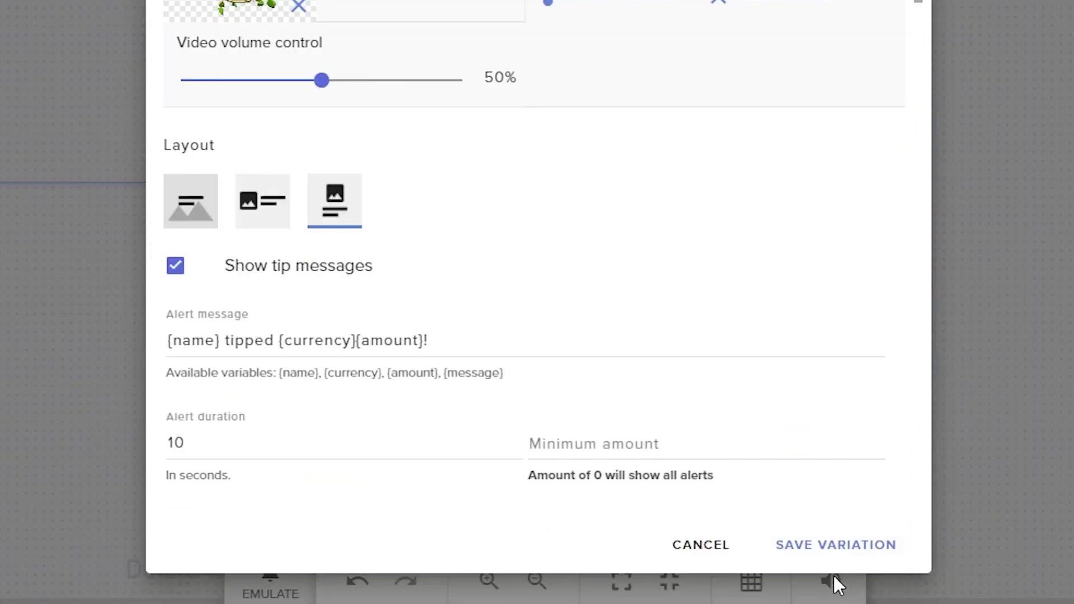
{"action": "left_click", "coordinate": [836, 547]}
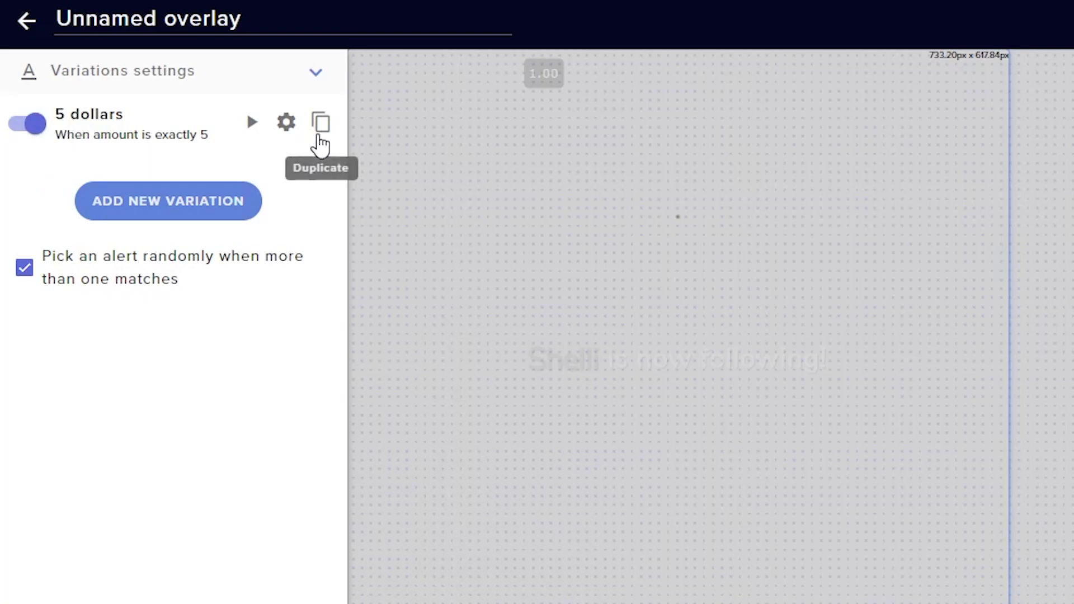
Look over the 5 dollars variation's settings and the event emulation options, and play the variation as a test
{"action": "left_click", "coordinate": [285, 135]}
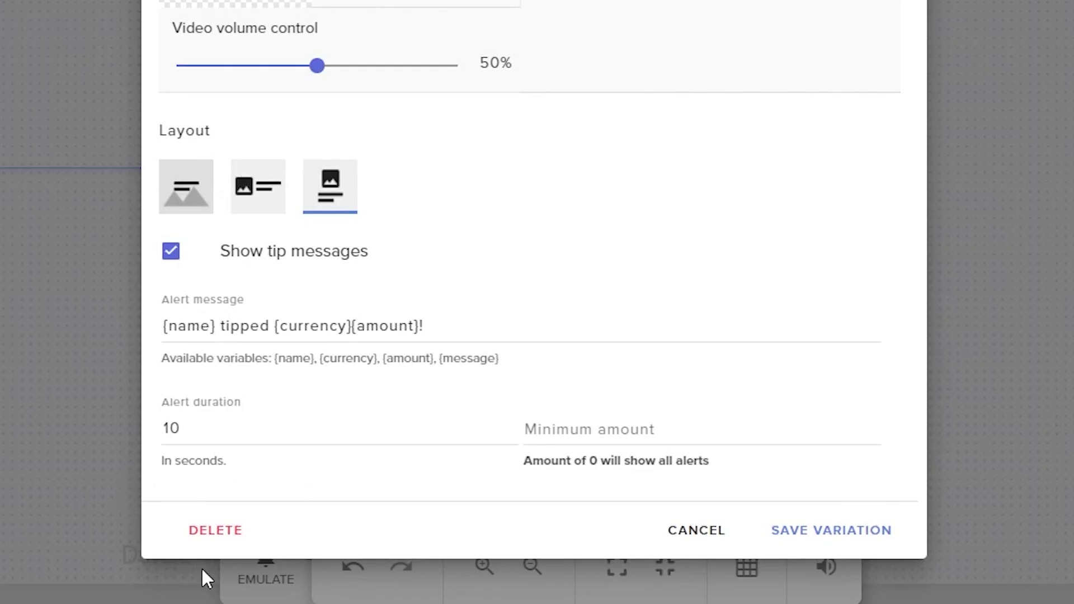
{"action": "left_click", "coordinate": [188, 559]}
{"action": "left_click", "coordinate": [266, 574]}
{"action": "mouse_move", "coordinate": [317, 251]}
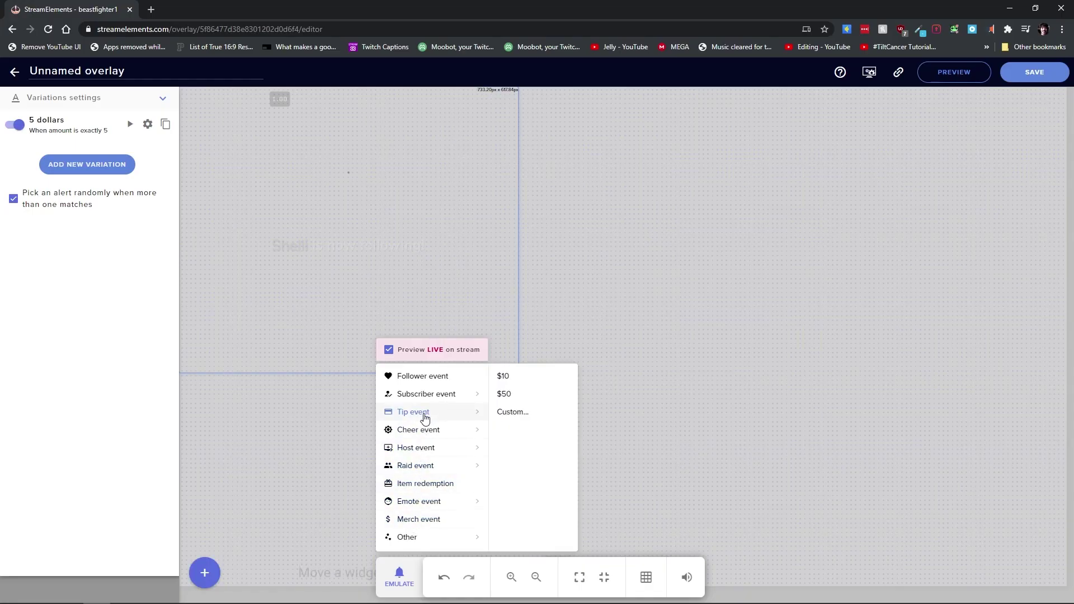
{"action": "left_click", "coordinate": [395, 585]}
{"action": "left_click", "coordinate": [136, 136]}
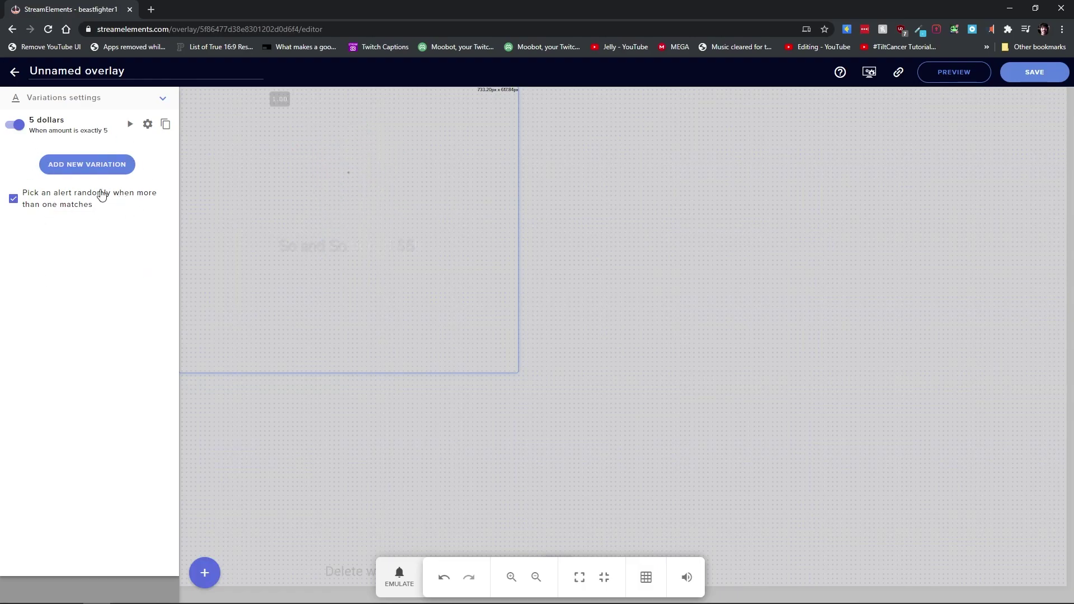
Open the host alert's advanced settings and examine its message, duration and minimum amount
{"action": "left_click", "coordinate": [158, 266]}
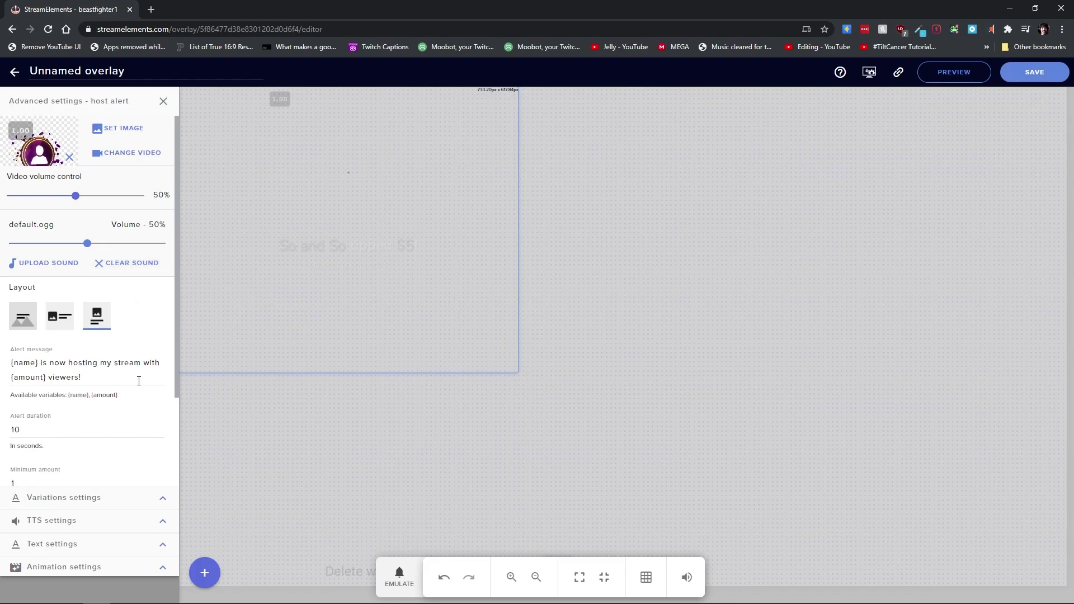
{"action": "scroll", "coordinate": [134, 381], "scroll_direction": "down", "scroll_amount": 2}
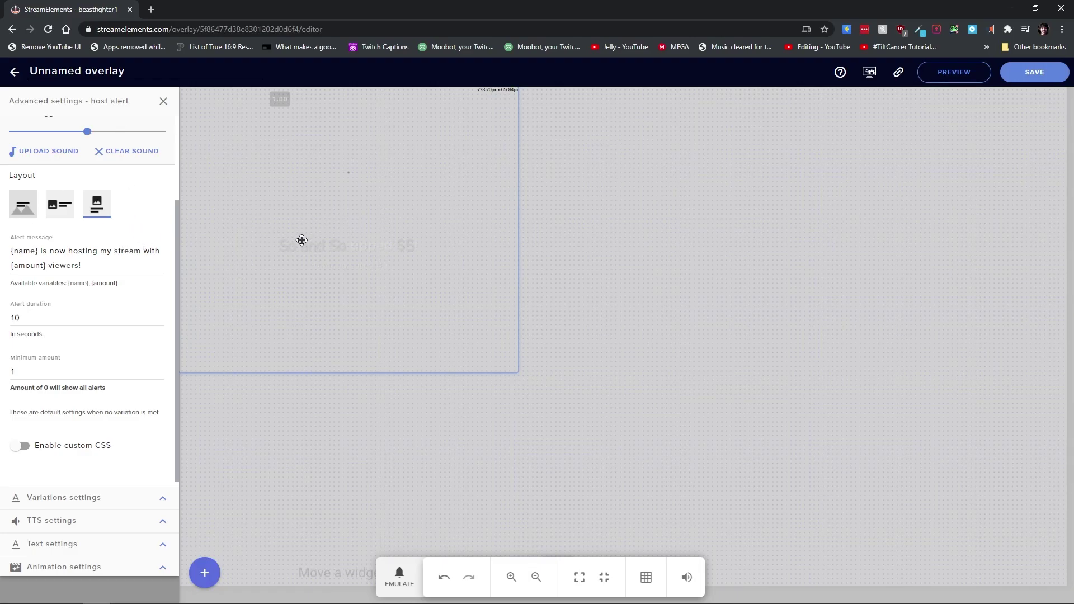
Switch to OBS, take a screenshot of the preview and open the recordings folder
{"action": "key", "text": "alt+Tab"}
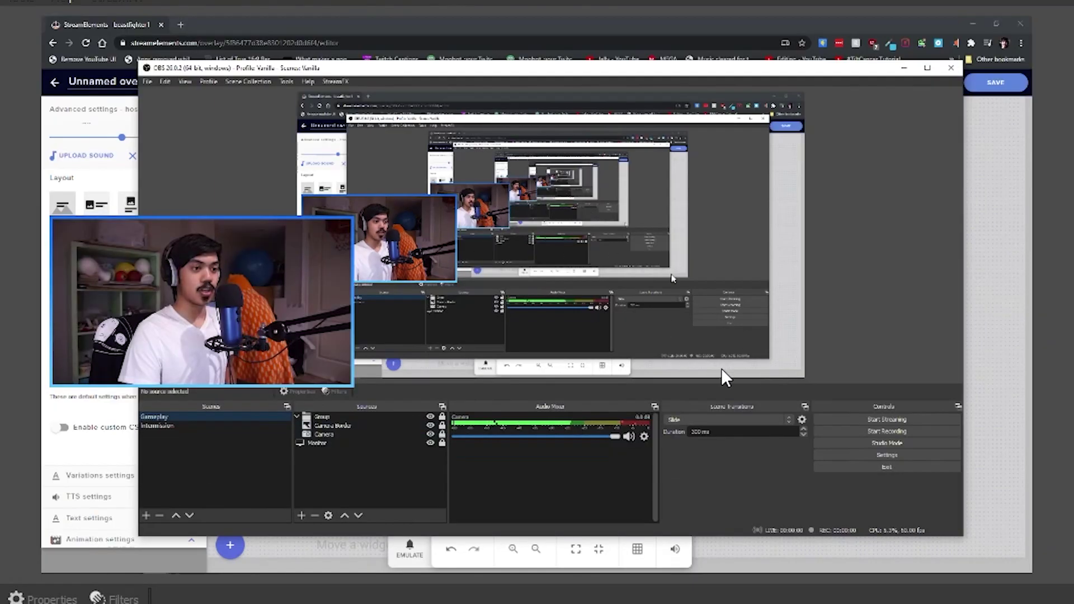
{"action": "right_click", "coordinate": [530, 265]}
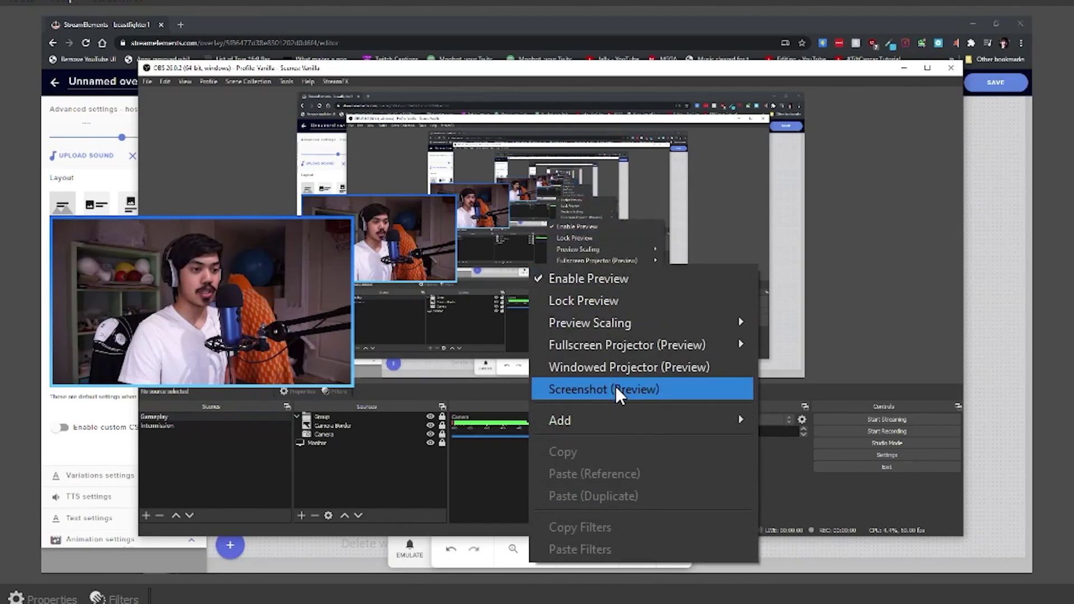
{"action": "left_click", "coordinate": [618, 389]}
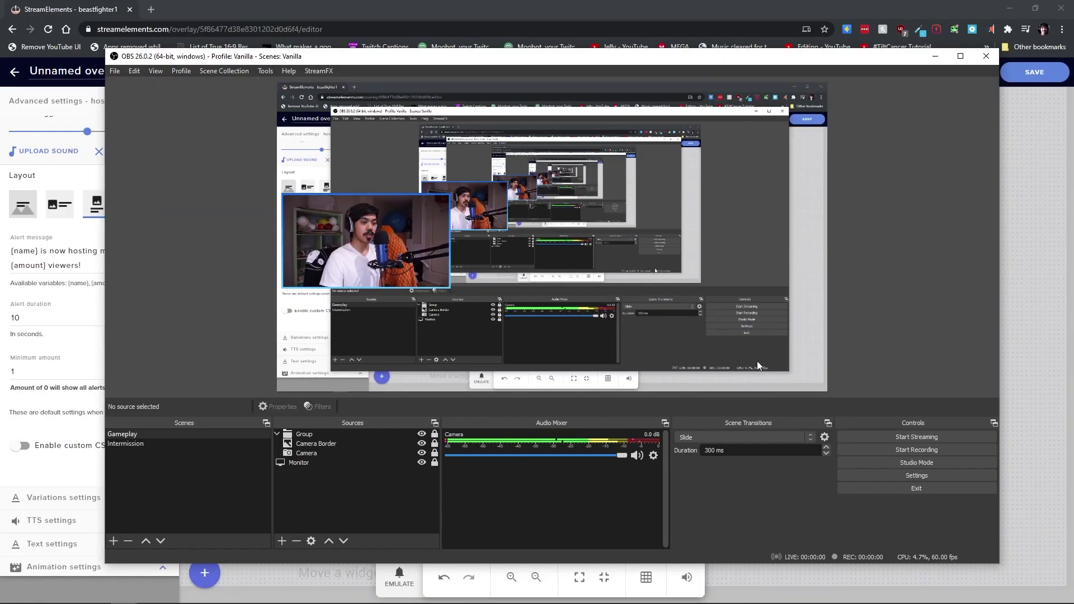
{"action": "left_click", "coordinate": [115, 71]}
{"action": "left_click", "coordinate": [127, 92]}
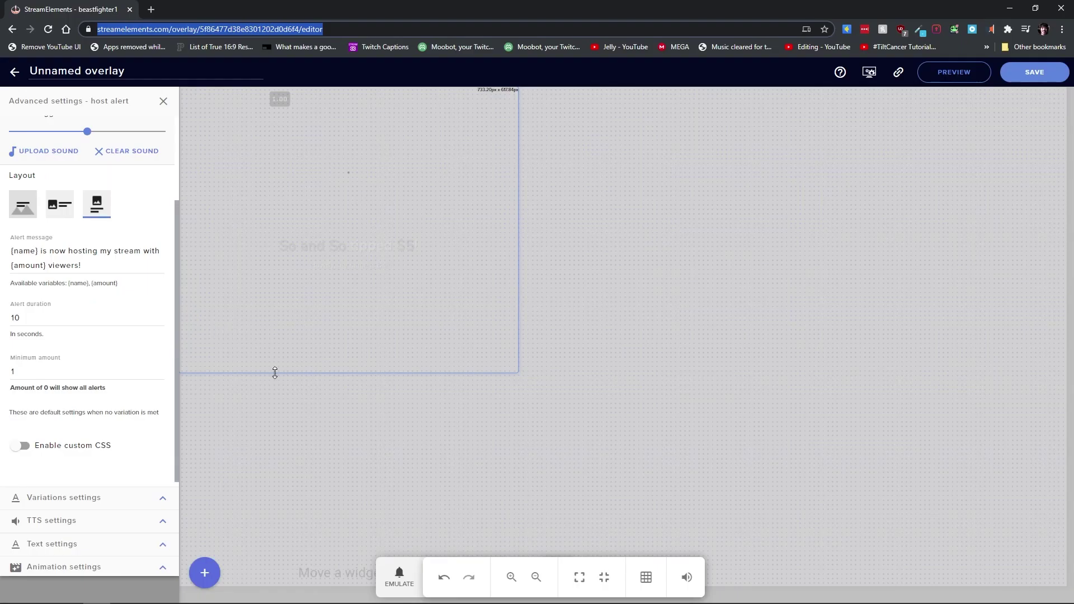
Add a static image widget to the overlay and set its image size to Scaled
{"action": "left_click", "coordinate": [209, 579]}
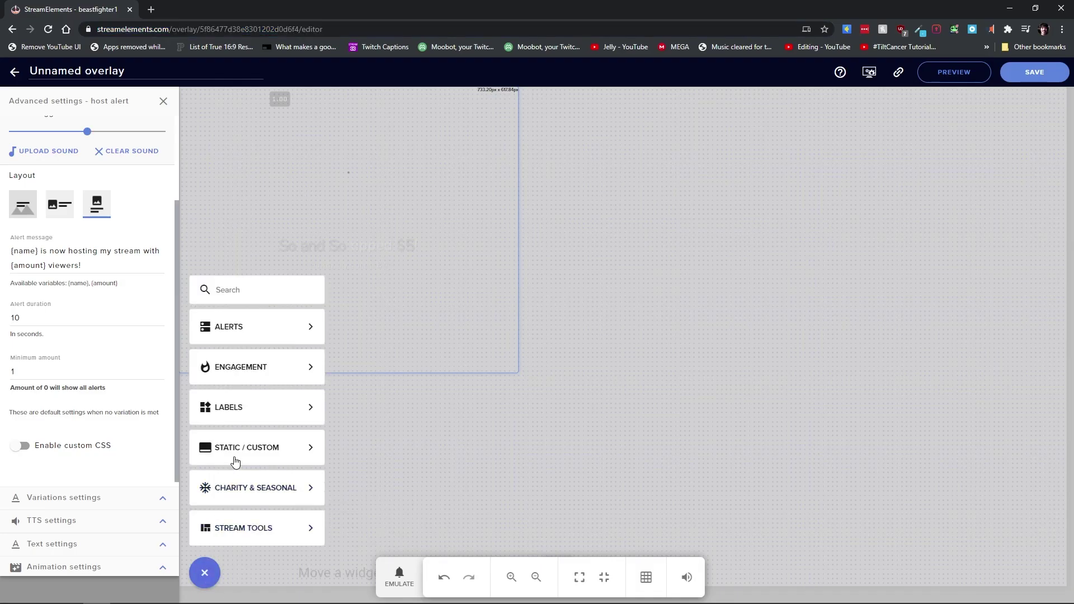
{"action": "mouse_move", "coordinate": [316, 449]}
{"action": "left_click", "coordinate": [358, 451]}
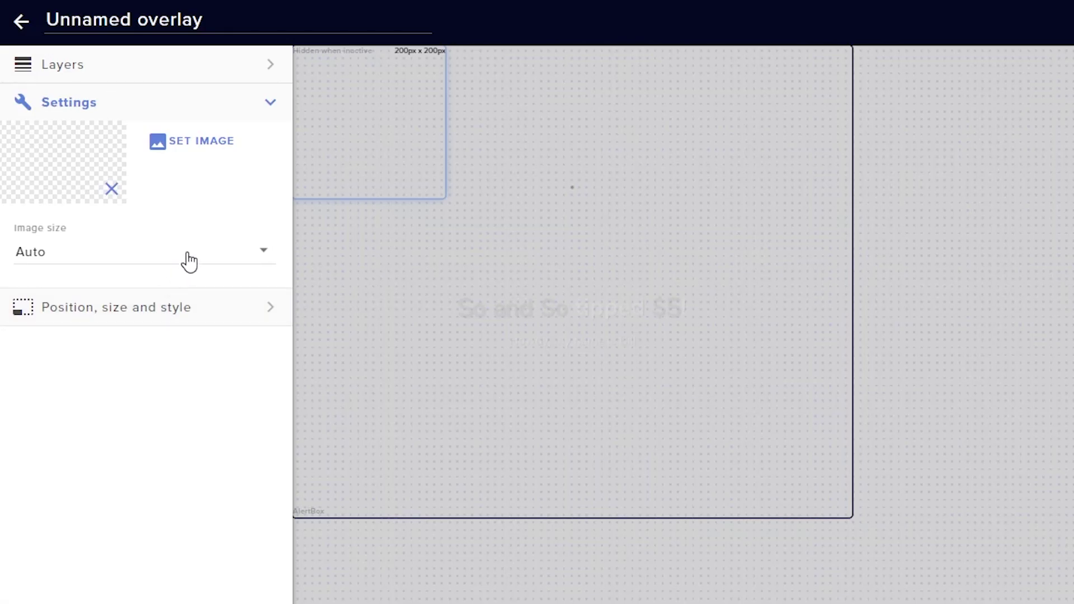
{"action": "left_click", "coordinate": [113, 212]}
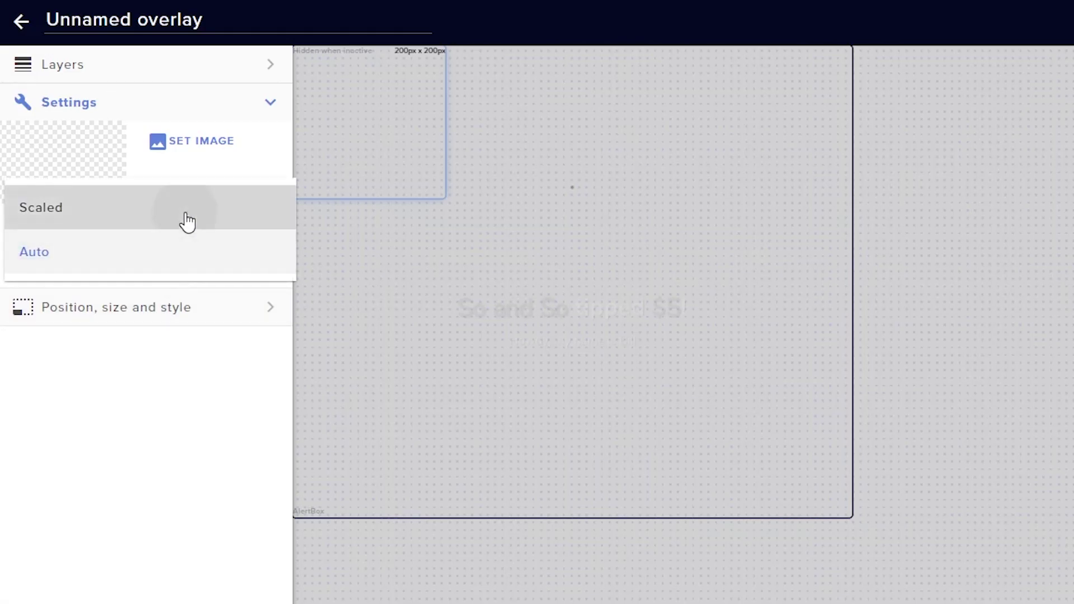
{"action": "left_click", "coordinate": [187, 222]}
Set the widget's image to the uploaded screenshot of the nested OBS preview from the file library
{"action": "left_click", "coordinate": [211, 149]}
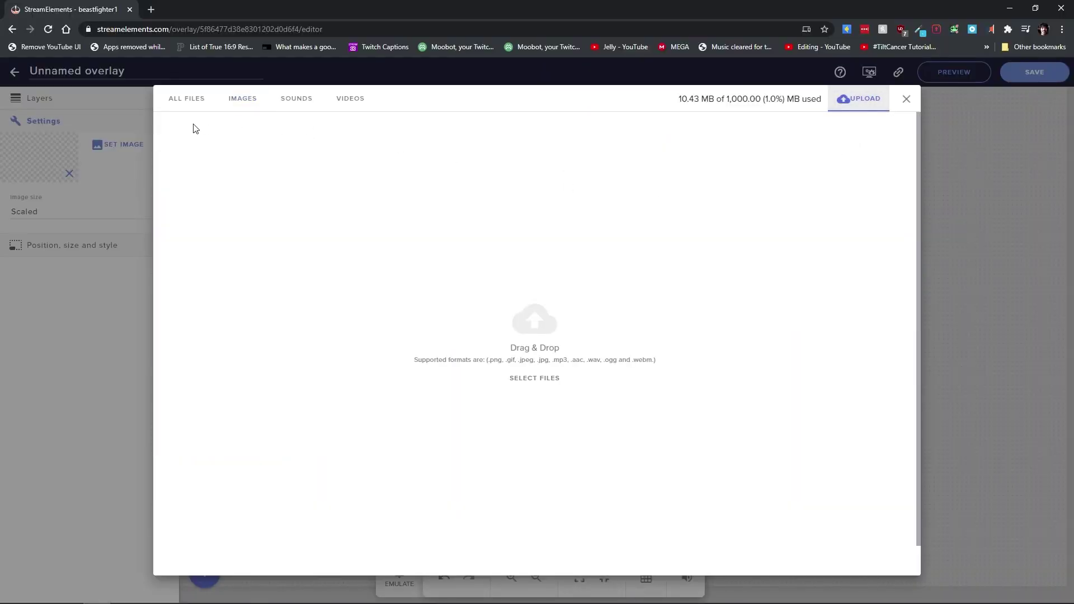
{"action": "left_click", "coordinate": [192, 98]}
{"action": "mouse_move", "coordinate": [345, 186]}
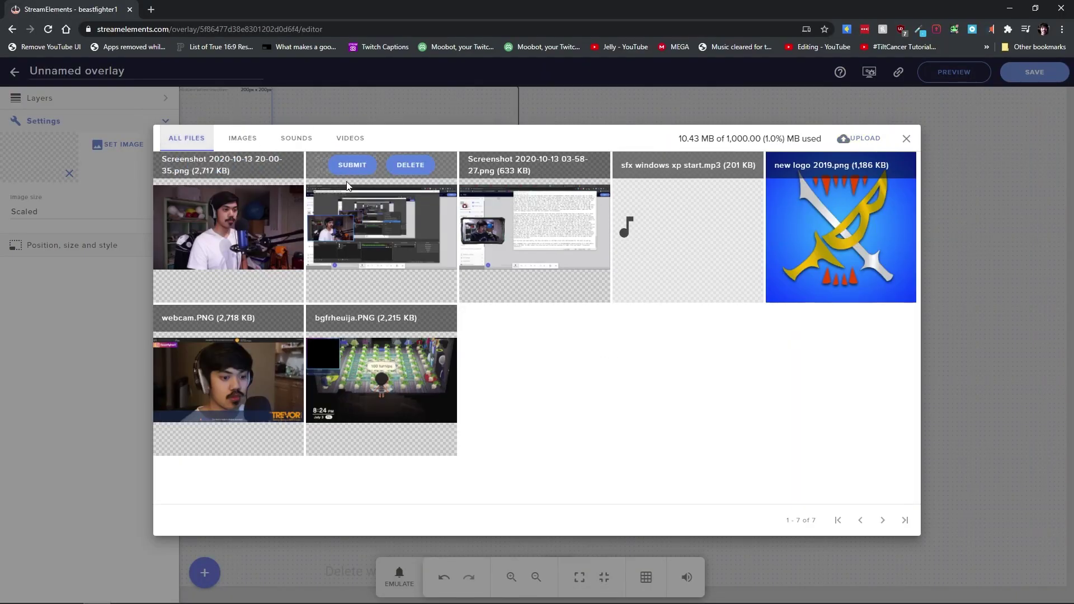
{"action": "left_click", "coordinate": [352, 165]}
Set the image widget's width to 1920 px and its height to 1080 px
{"action": "left_click", "coordinate": [73, 245]}
{"action": "left_click", "coordinate": [34, 180]}
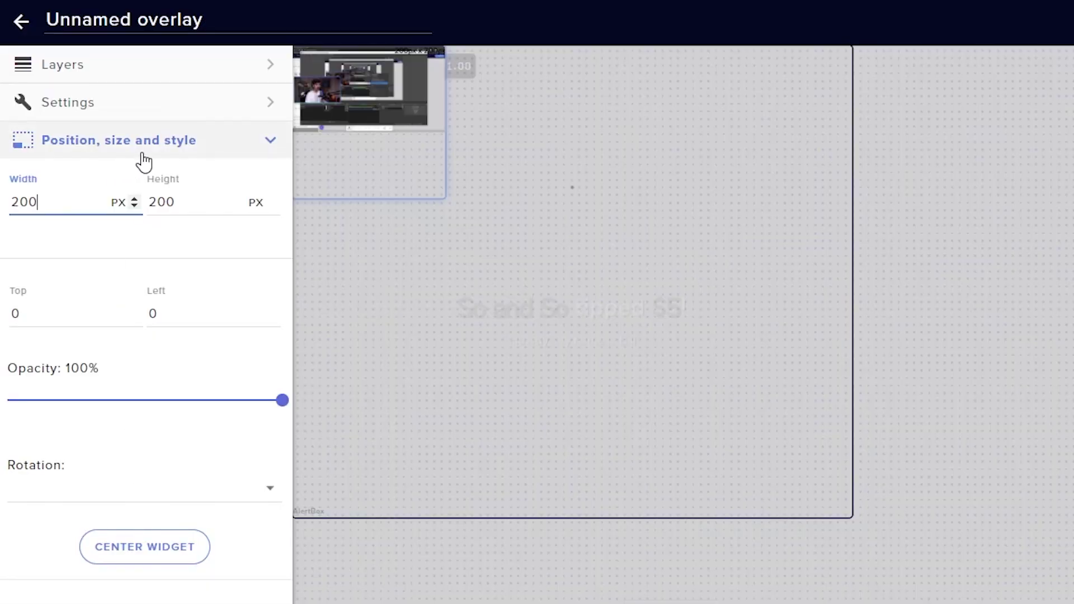
{"action": "type", "text": "1920"}
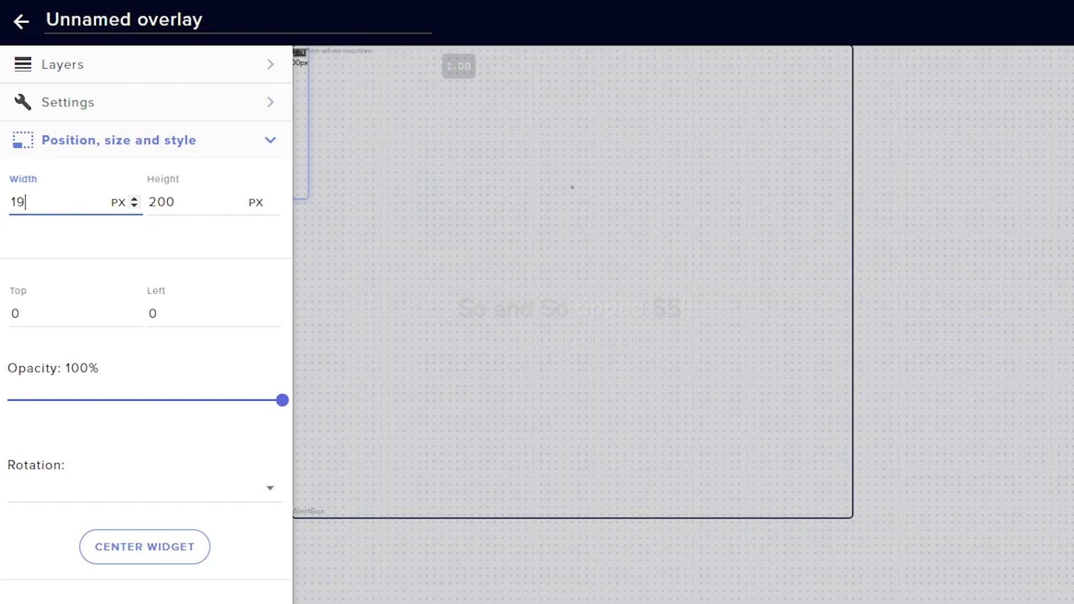
{"action": "key", "text": "Tab"}
{"action": "type", "text": "1080"}
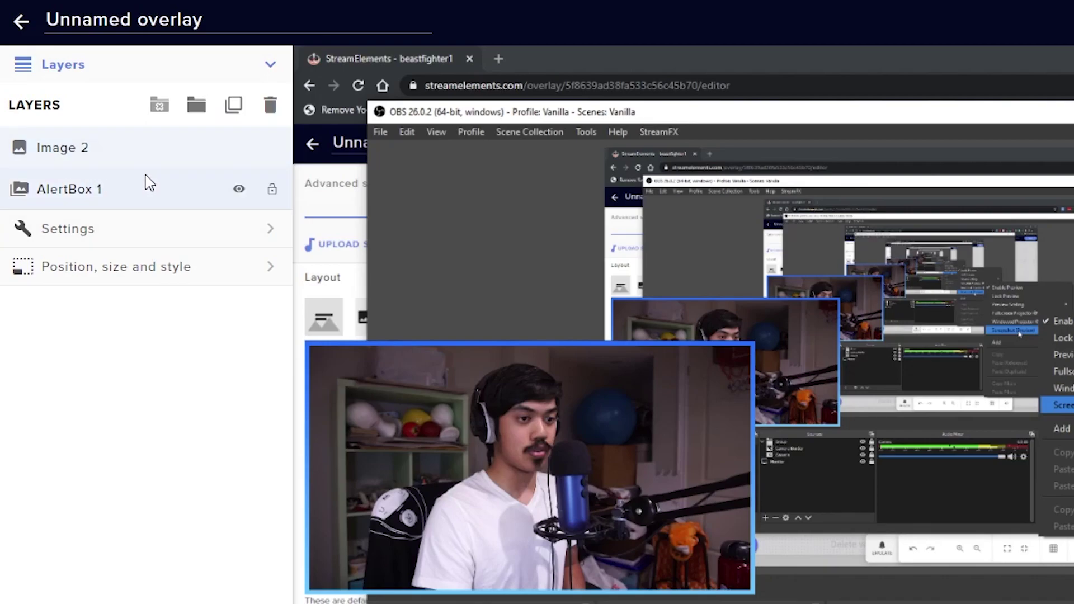
Move the Image 2 layer below AlertBox 1 and emulate a follower event to test the alert
{"action": "left_click_drag", "start_coordinate": [158, 150], "coordinate": [161, 205]}
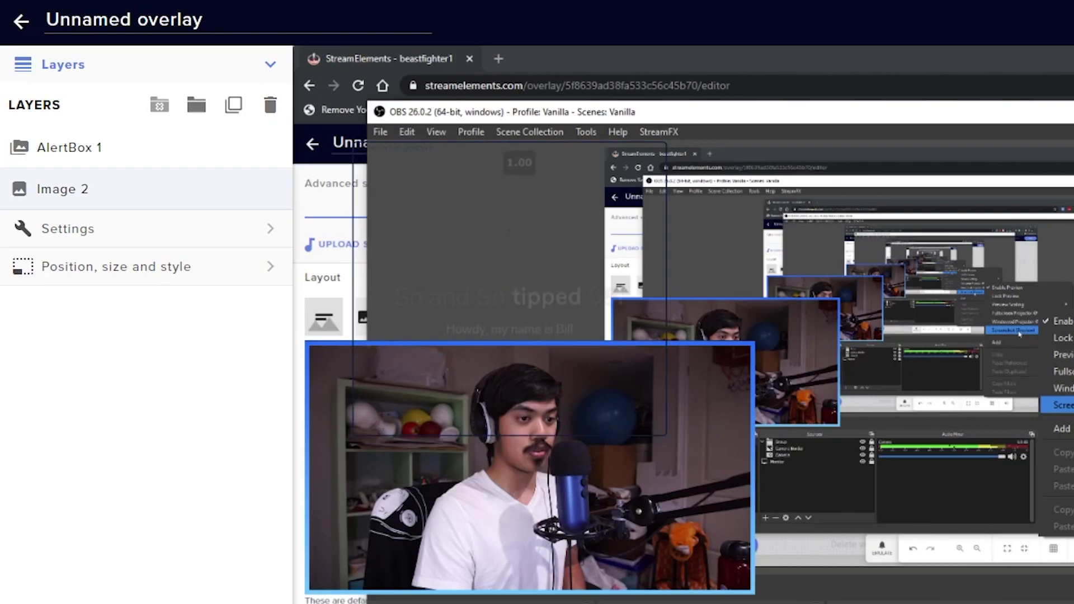
{"action": "left_click", "coordinate": [882, 547]}
{"action": "left_click", "coordinate": [635, 530]}
{"action": "mouse_move", "coordinate": [699, 553]}
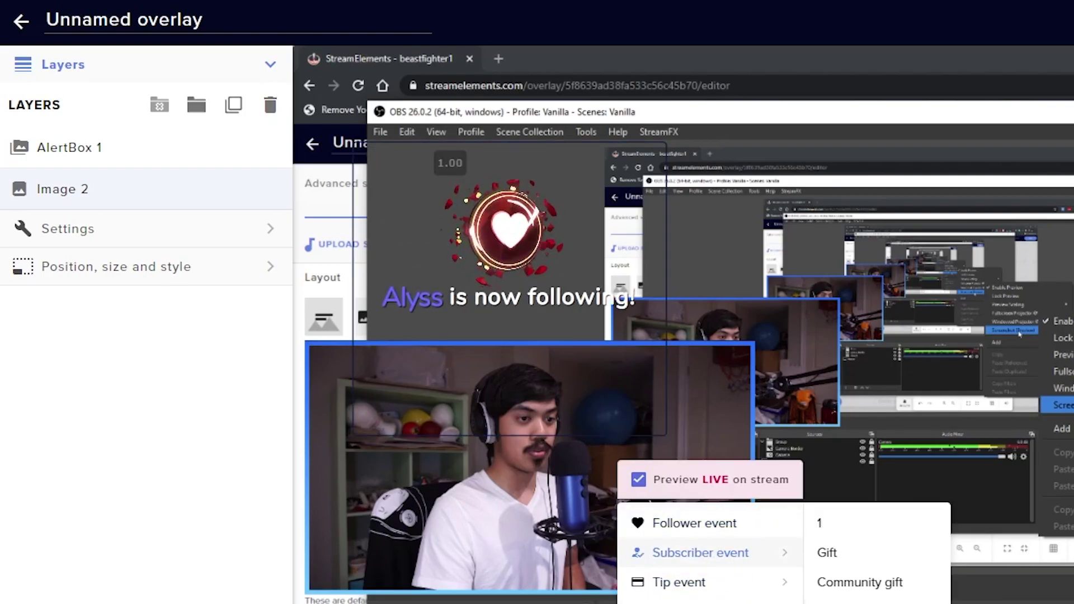
{"action": "key", "text": "Escape"}
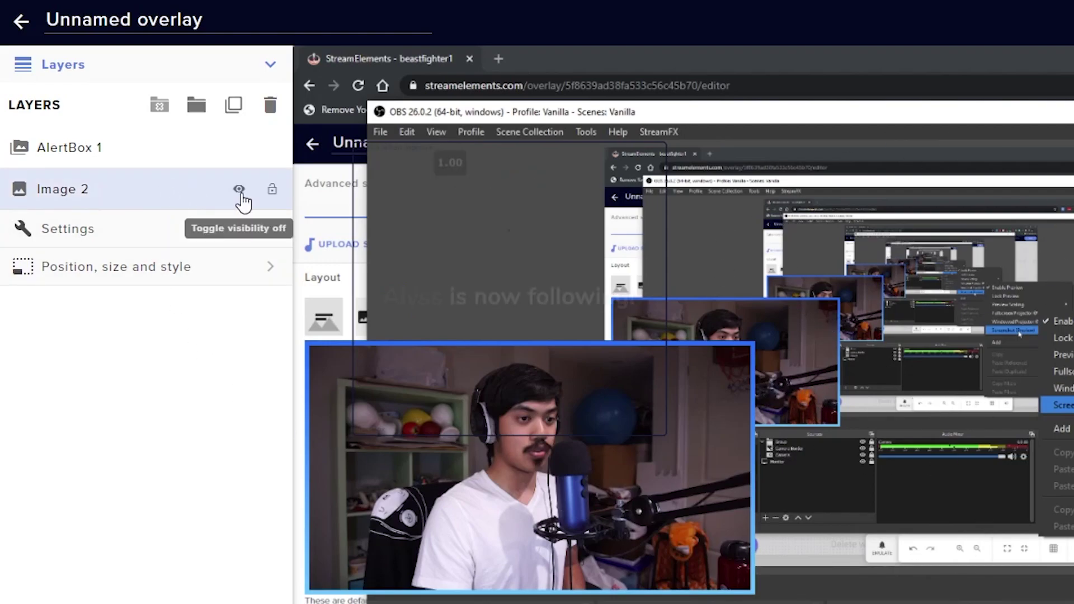
Hide the Image 2 layer and rename the overlay "Gameplay Scene"
{"action": "left_click", "coordinate": [239, 190]}
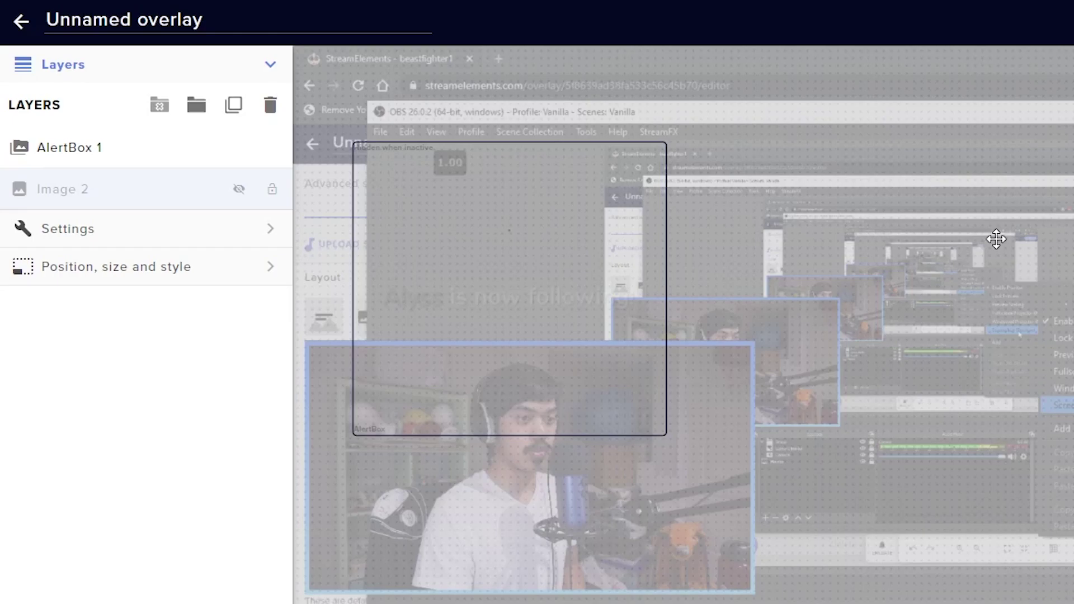
{"action": "left_click", "coordinate": [112, 20]}
{"action": "type", "text": "Gameplay Scene"}
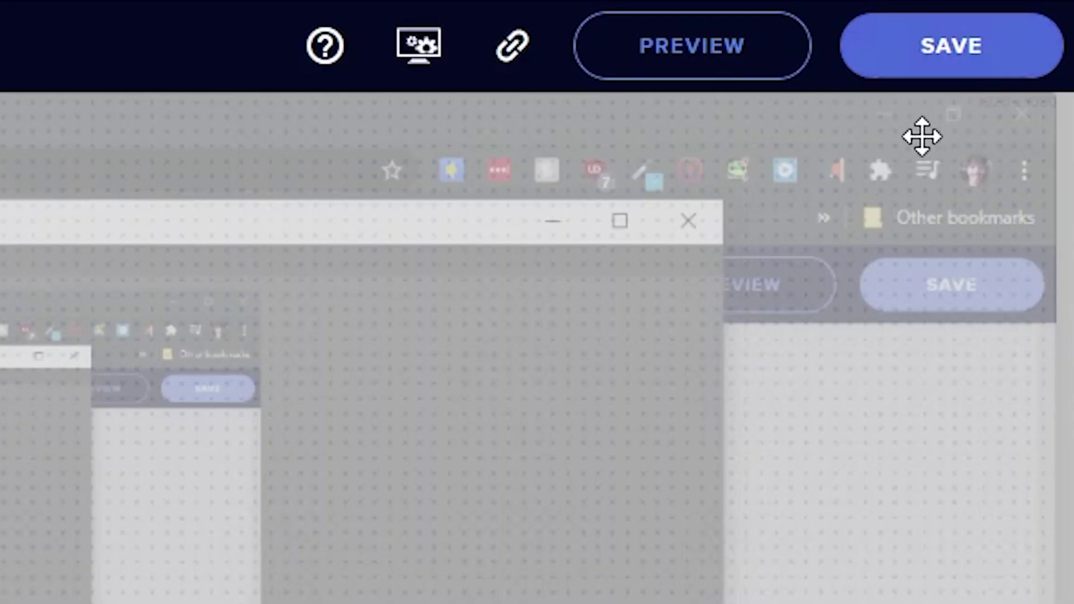
Save the overlay and copy its link
{"action": "left_click", "coordinate": [967, 37]}
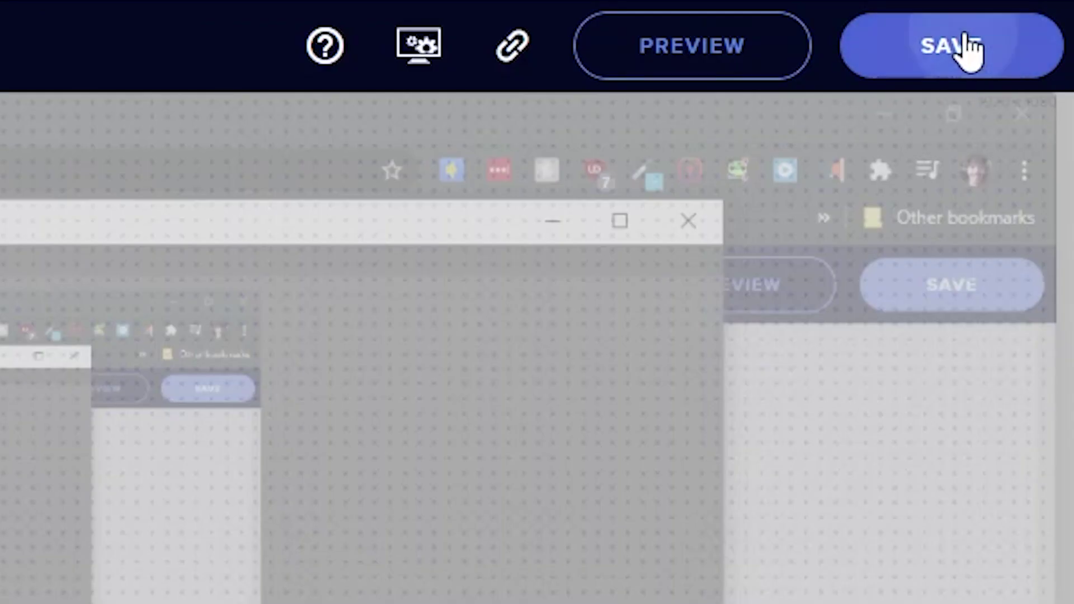
{"action": "left_click", "coordinate": [516, 51]}
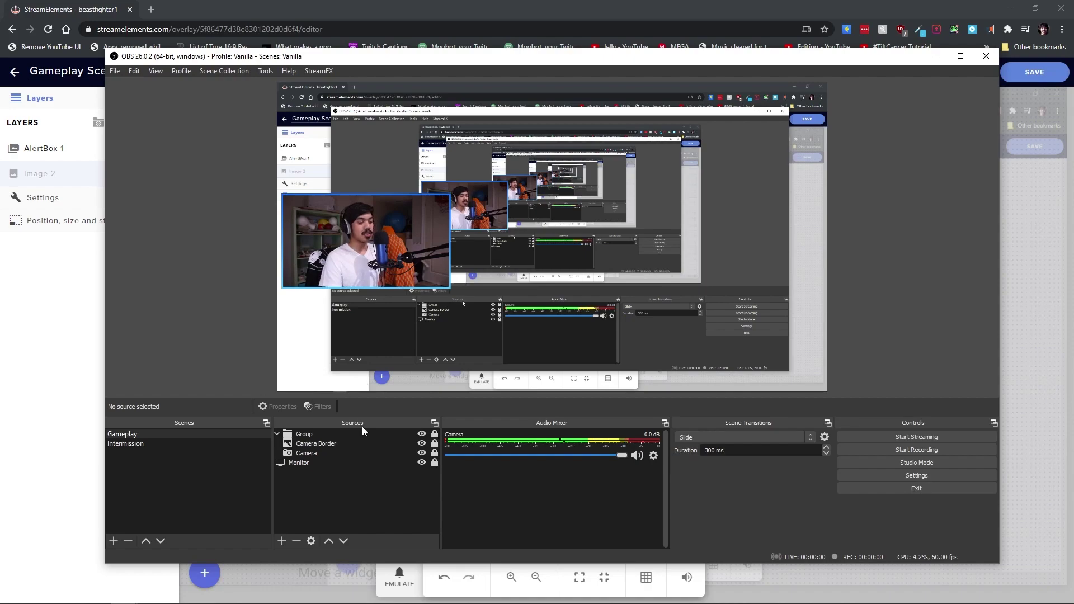
Add a browser source named "Alerts Gameplay" to the Gameplay scene in OBS
{"action": "left_click", "coordinate": [284, 541]}
{"action": "left_click", "coordinate": [328, 302]}
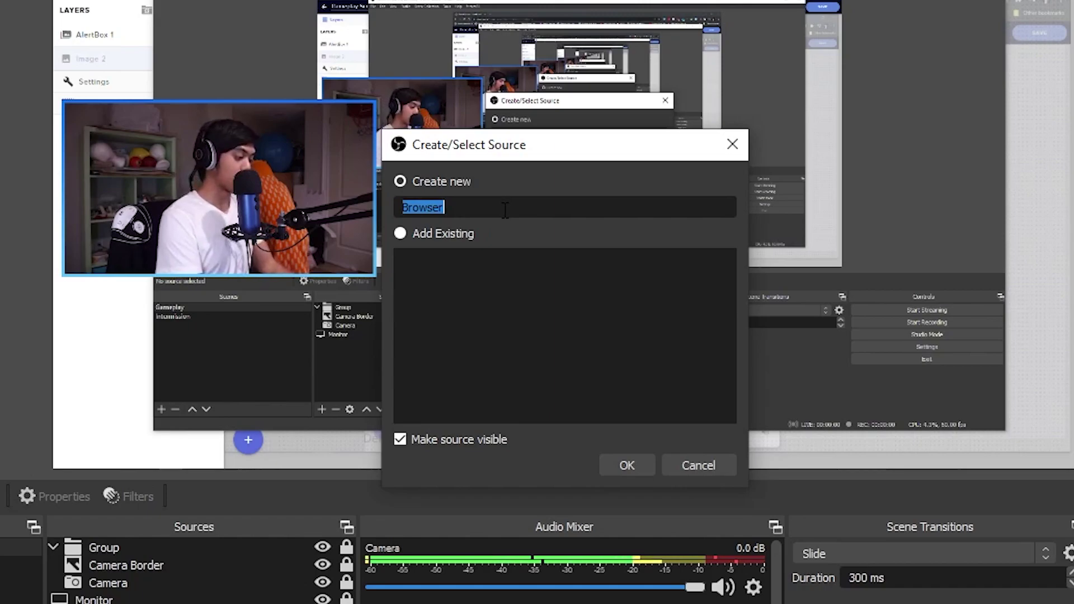
{"action": "type", "text": "Alerts Gamep"}
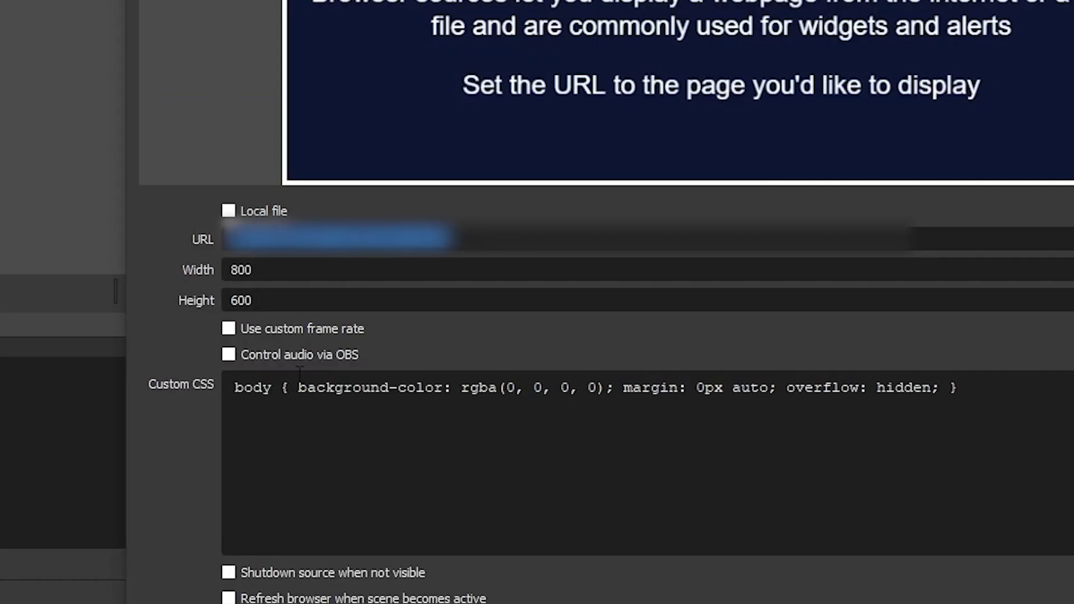
Paste the copied overlay link as the browser source's URL and set its width to 1920
{"action": "key", "text": "ctrl+v"}
{"action": "key", "text": "Tab"}
{"action": "type", "text": "1920"}
{"action": "key", "text": "Tab"}
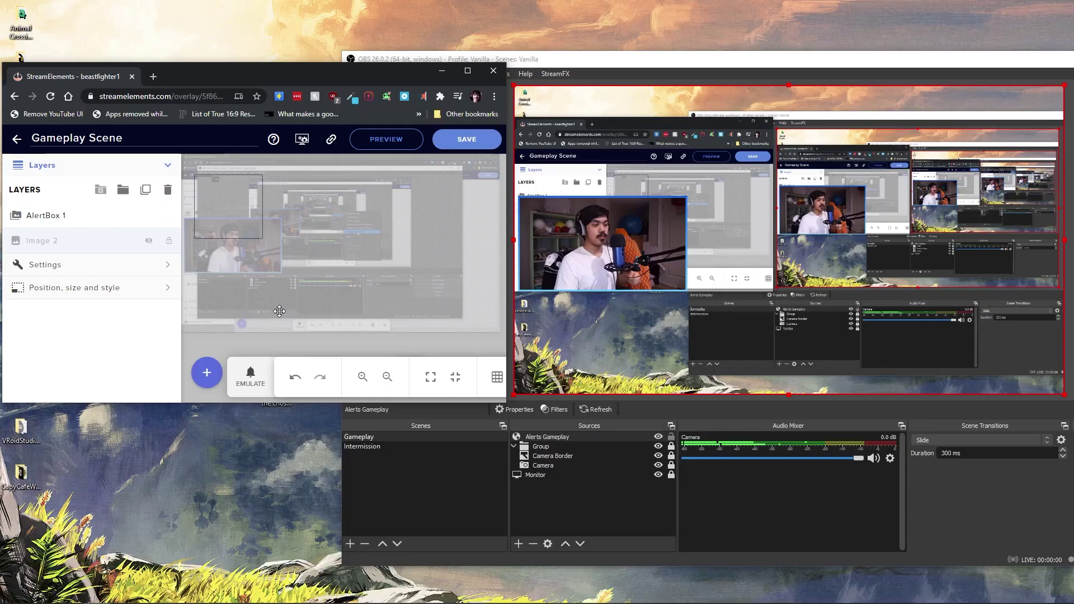
Switch to the StreamElements editor, emulate an event to test the Alerts Gameplay source, and view the available widget categories
{"action": "left_click", "coordinate": [253, 385]}
{"action": "left_click", "coordinate": [274, 239]}
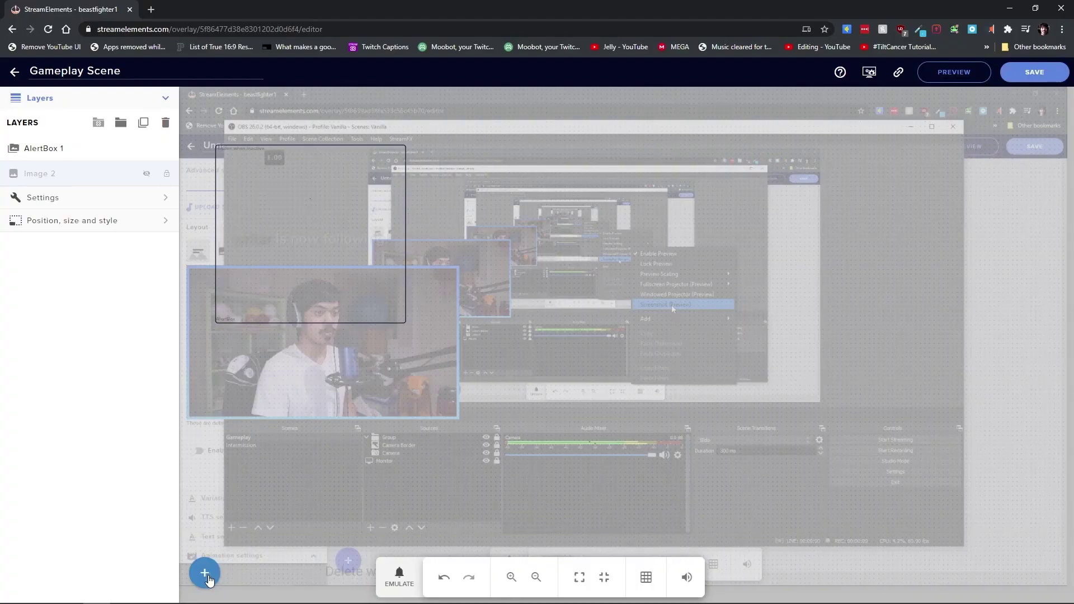
{"action": "left_click", "coordinate": [207, 577]}
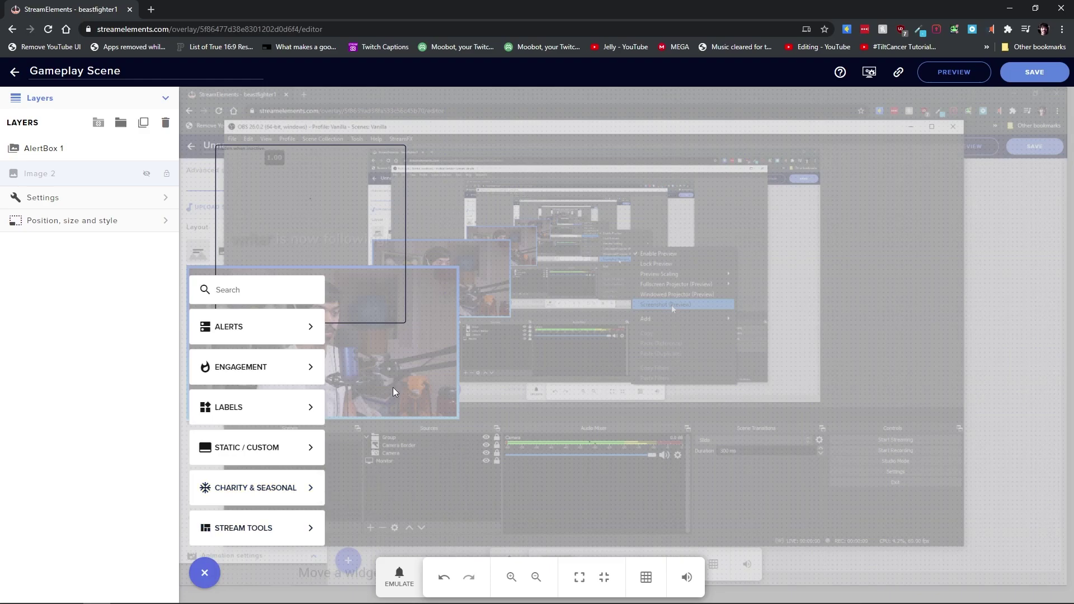
{"action": "left_click", "coordinate": [382, 218]}
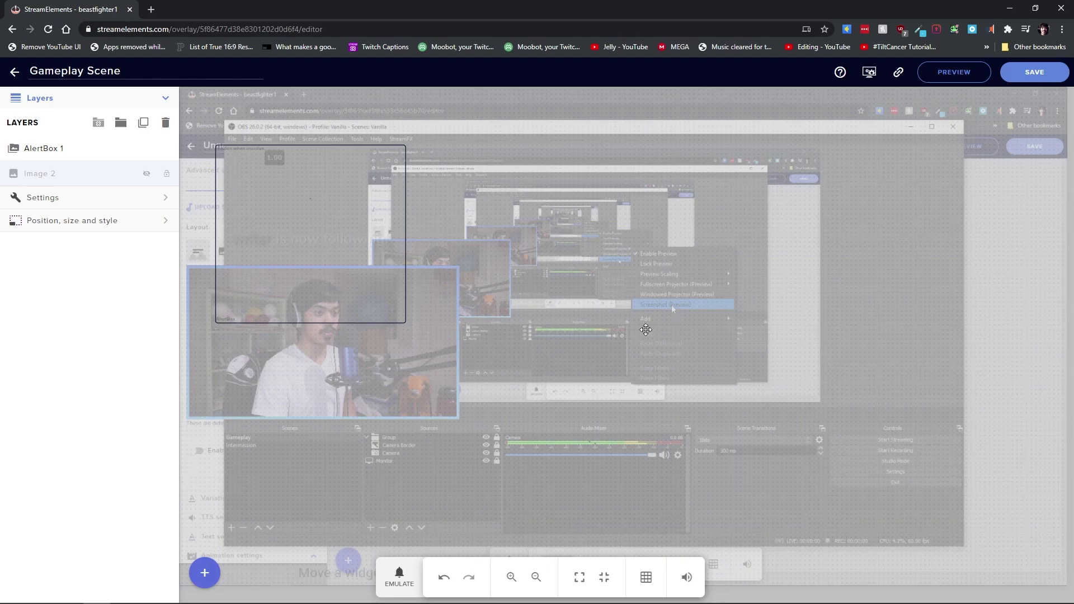
Switch to OBS, select the Intermission scene and open the options for its preview
{"action": "key", "text": "alt+Tab"}
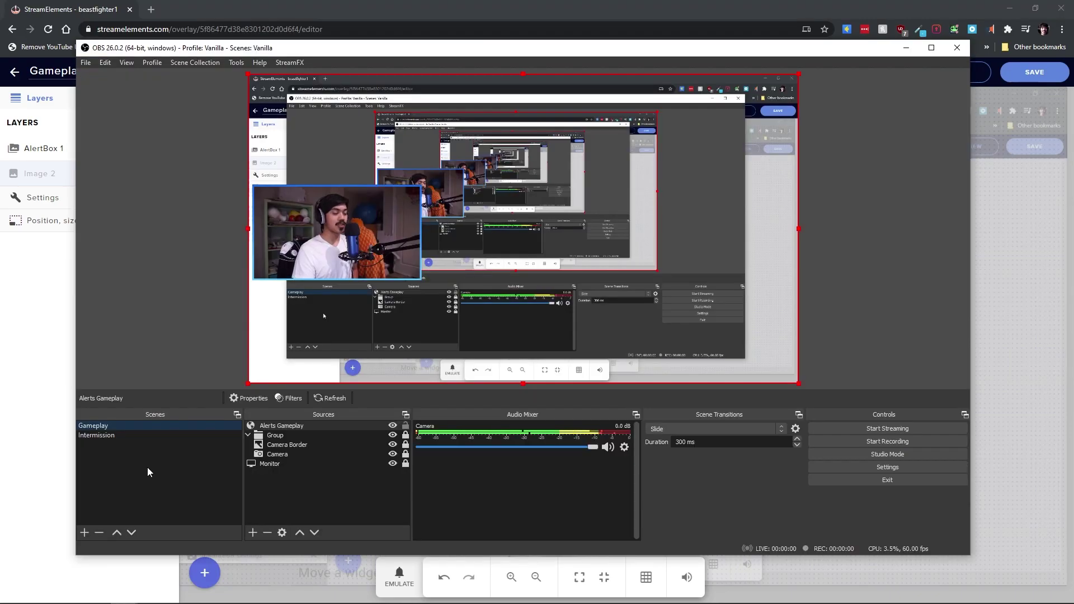
{"action": "left_click", "coordinate": [152, 436]}
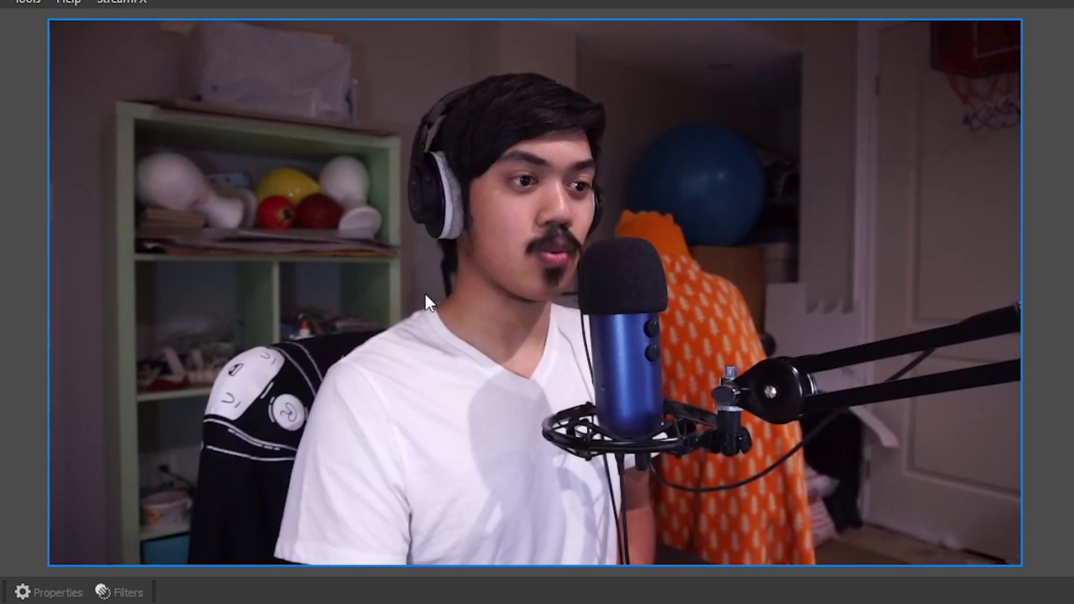
{"action": "right_click", "coordinate": [462, 229]}
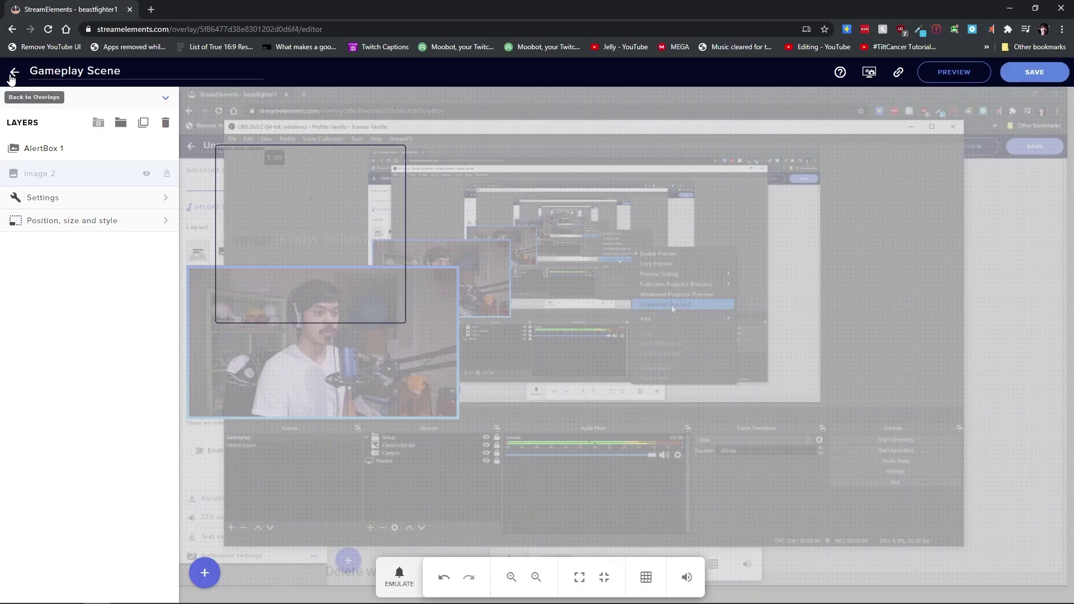
Leave the Gameplay Scene overlay editor and return to the StreamElements overlays page
{"action": "left_click", "coordinate": [12, 78]}
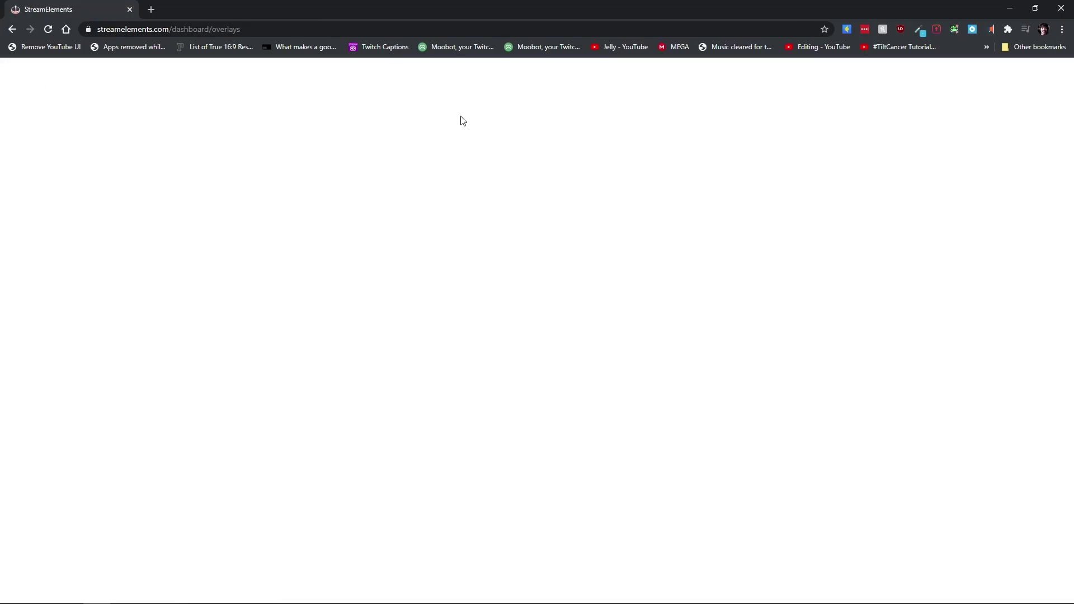